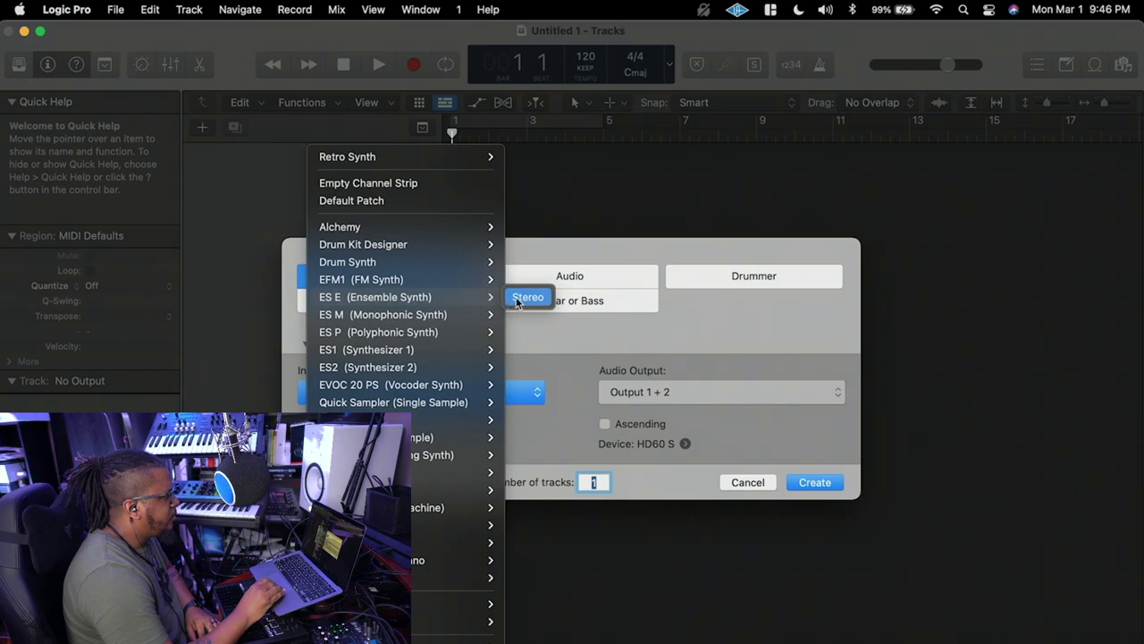
Create one software instrument track using the stereo ES E (Ensemble Synth) and hide the Library.
{"action": "left_click", "coordinate": [828, 489]}
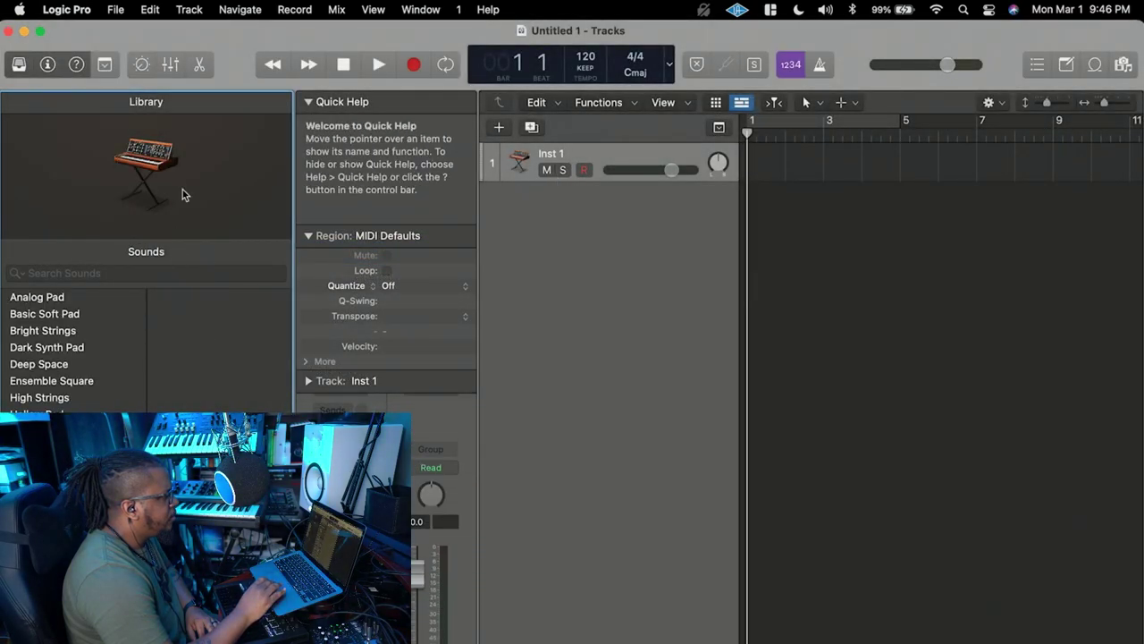
{"action": "left_click", "coordinate": [18, 64]}
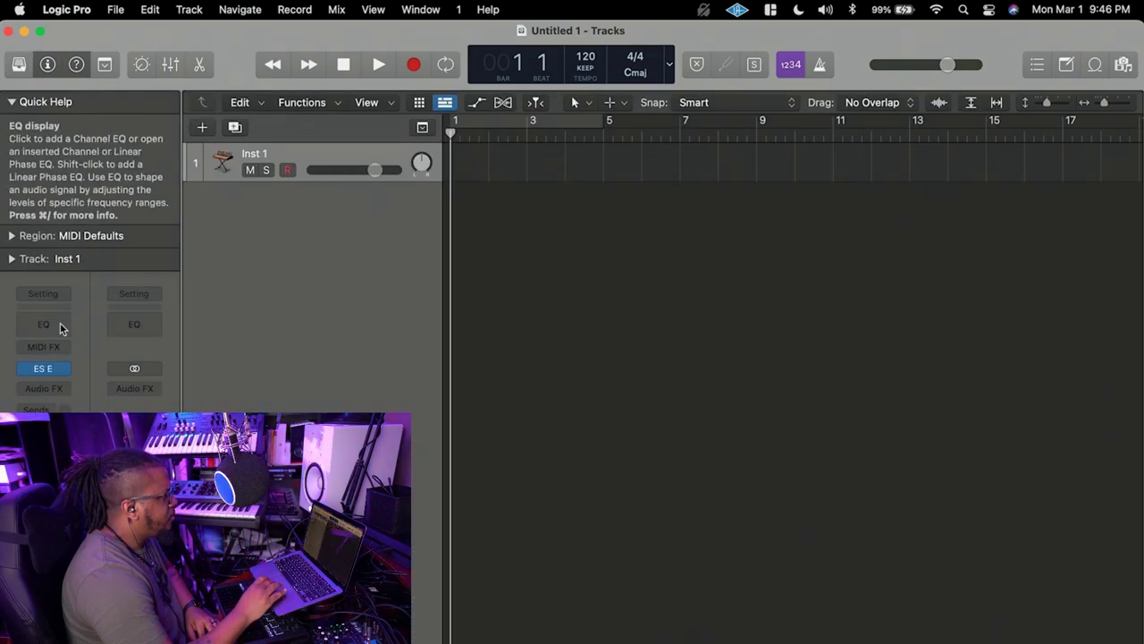
Audition ES E presets on the first track, settle on Dark Synth Pad, and close the synth window.
{"action": "left_click", "coordinate": [42, 368]}
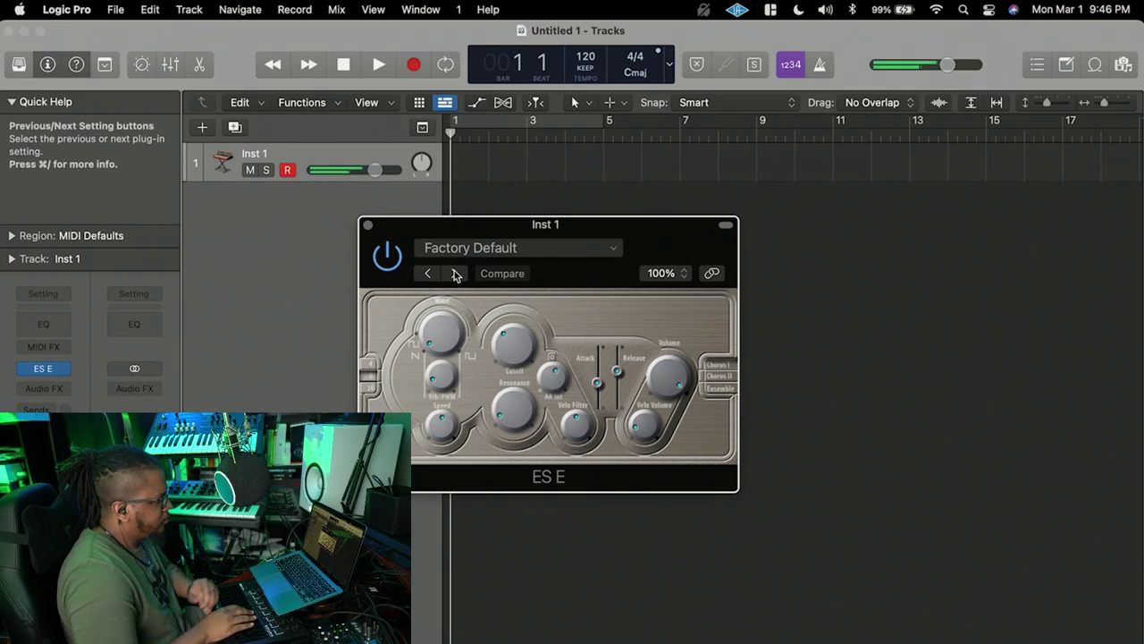
{"action": "left_click", "coordinate": [455, 274]}
{"action": "left_click", "coordinate": [456, 275]}
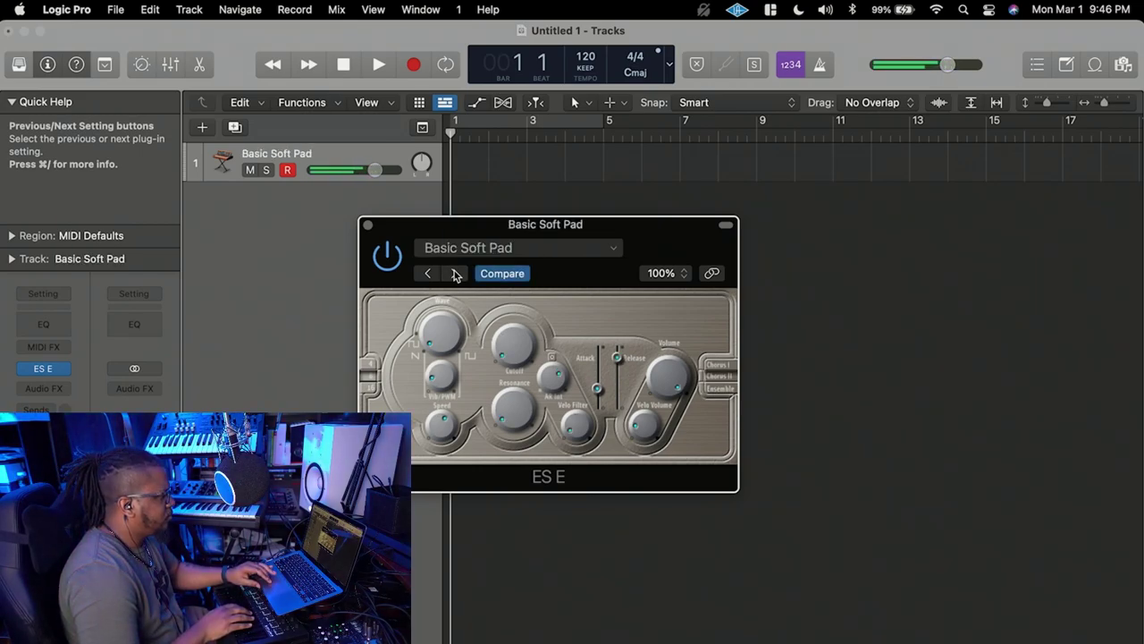
{"action": "left_click", "coordinate": [455, 275]}
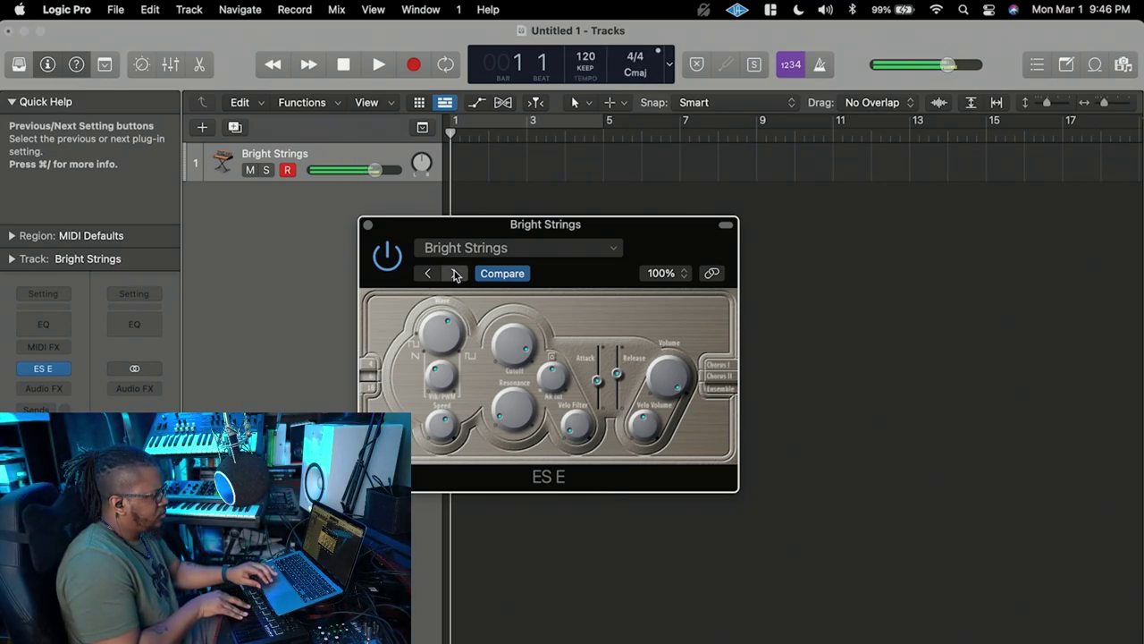
{"action": "left_click", "coordinate": [455, 275]}
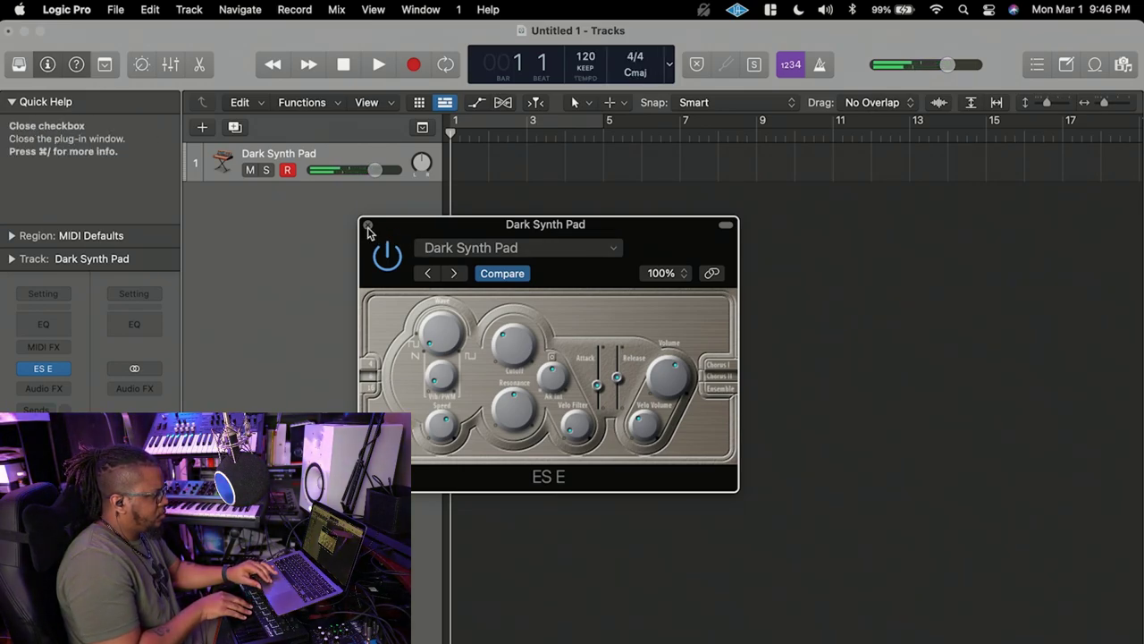
{"action": "left_click", "coordinate": [368, 226]}
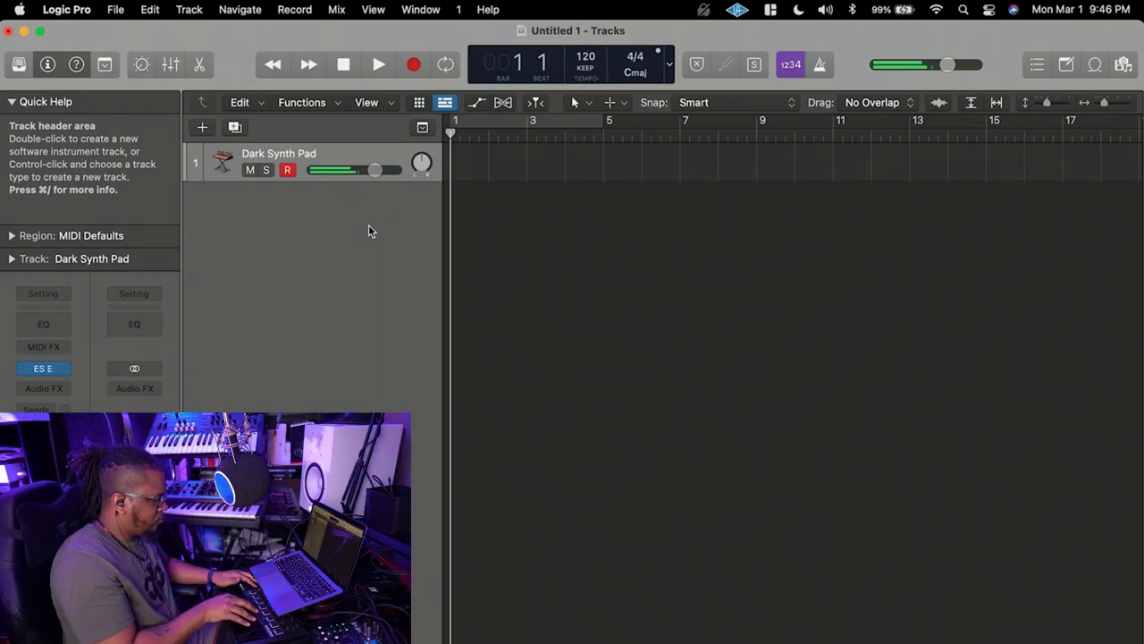
Record a four-bar pad part on the Dark Synth Pad track and play it back with the Piano Roll open.
{"action": "left_click", "coordinate": [412, 68]}
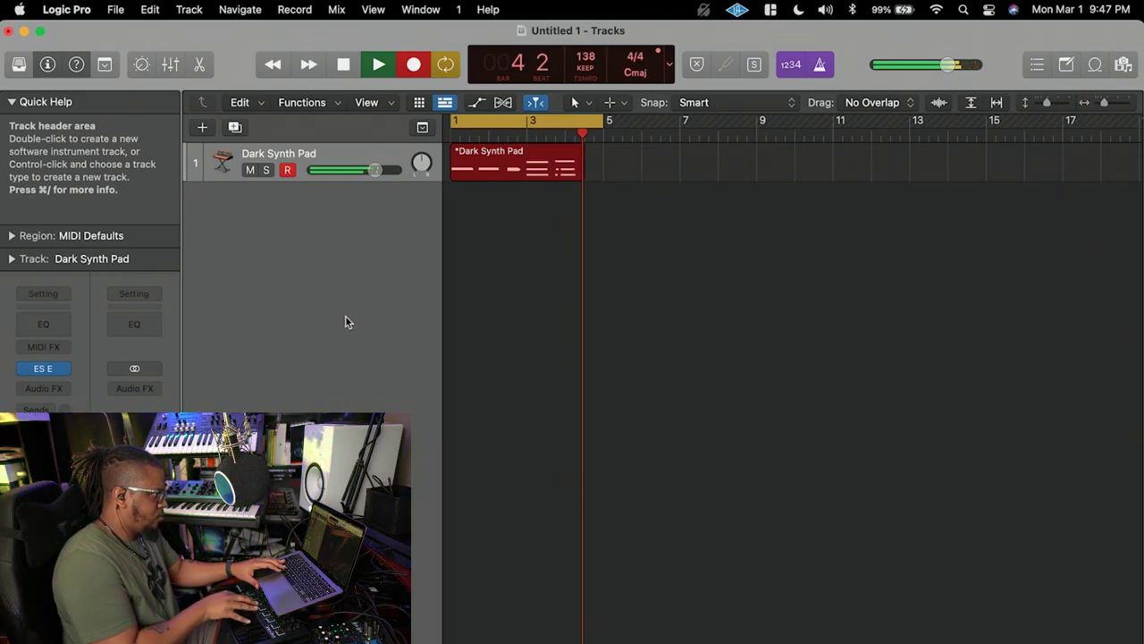
{"action": "key", "text": "space"}
{"action": "key", "text": "e"}
{"action": "key", "text": "space"}
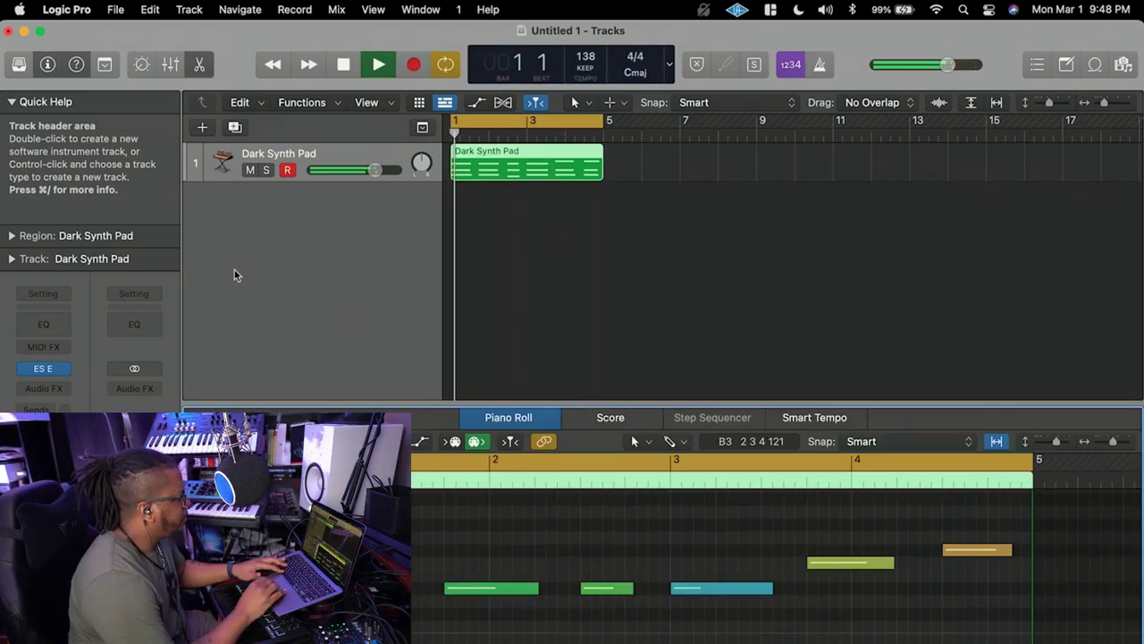
Add a second software instrument track below the Dark Synth Pad track while the loop plays.
{"action": "right_click", "coordinate": [260, 243]}
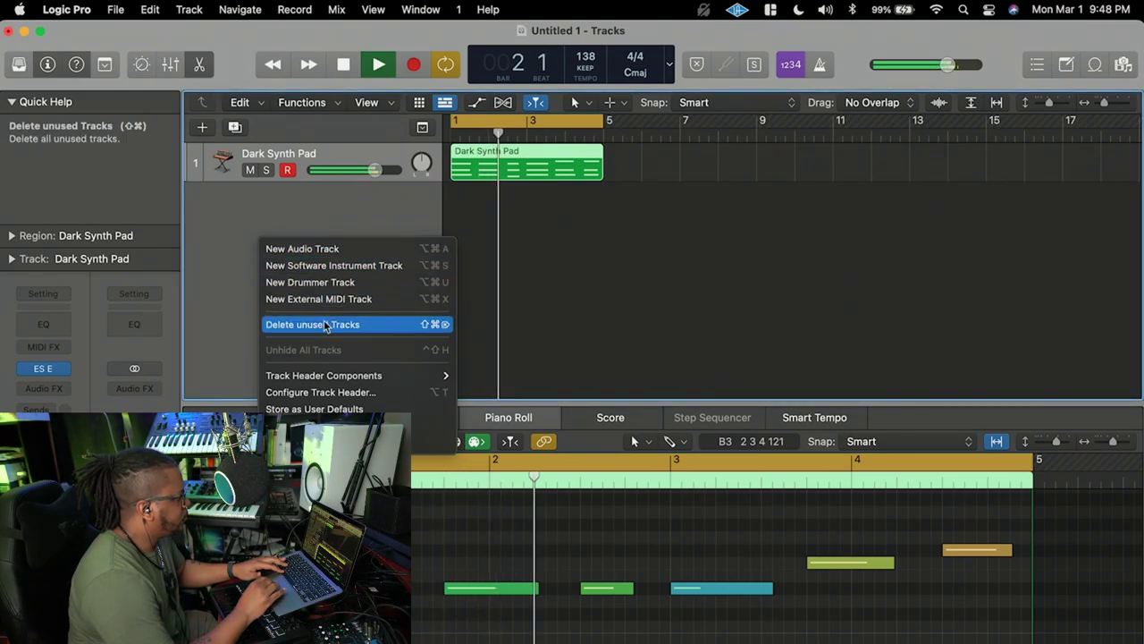
{"action": "left_click", "coordinate": [315, 271]}
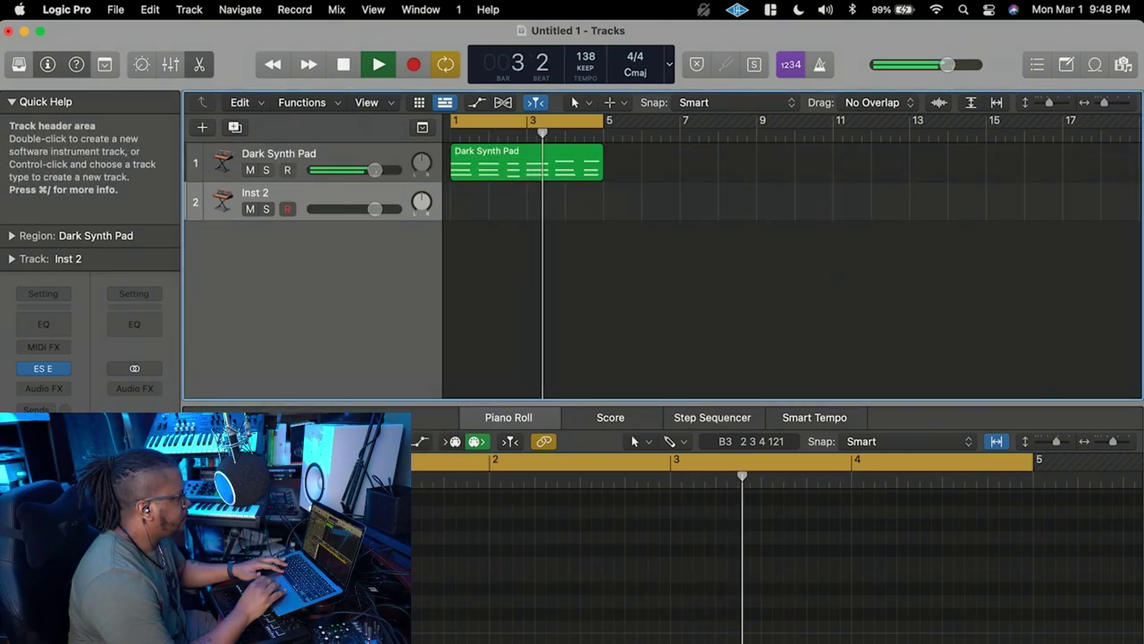
Audition the ES E presets on the second track over the looping pad, from Basic Soft Pad through Synth Strings and back.
{"action": "left_click", "coordinate": [54, 368]}
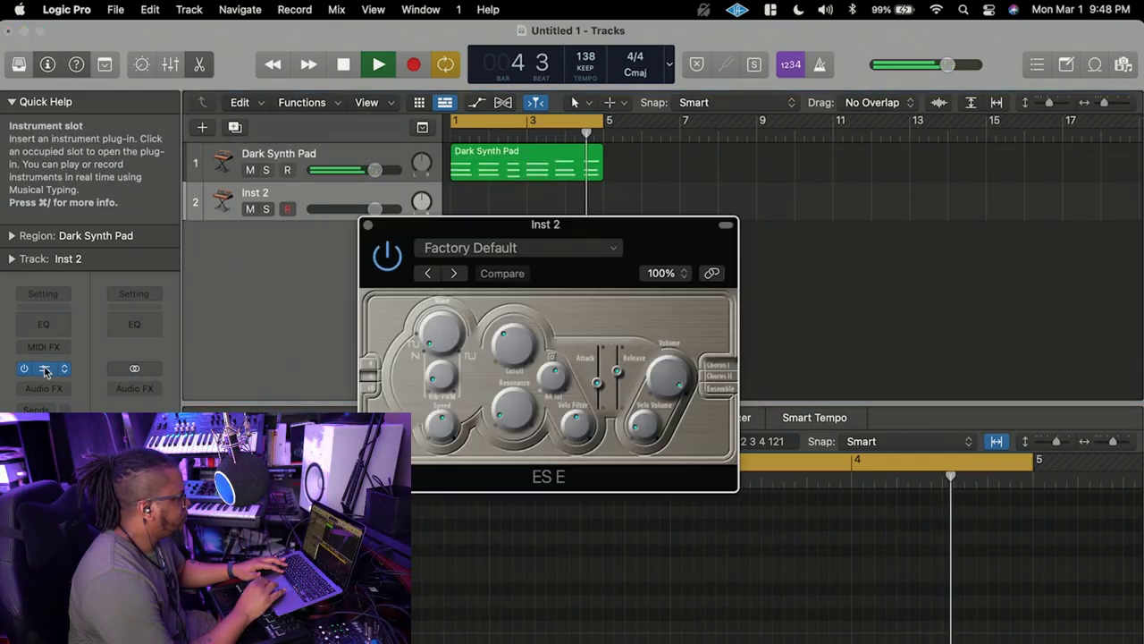
{"action": "left_click", "coordinate": [456, 273]}
{"action": "left_click", "coordinate": [456, 274]}
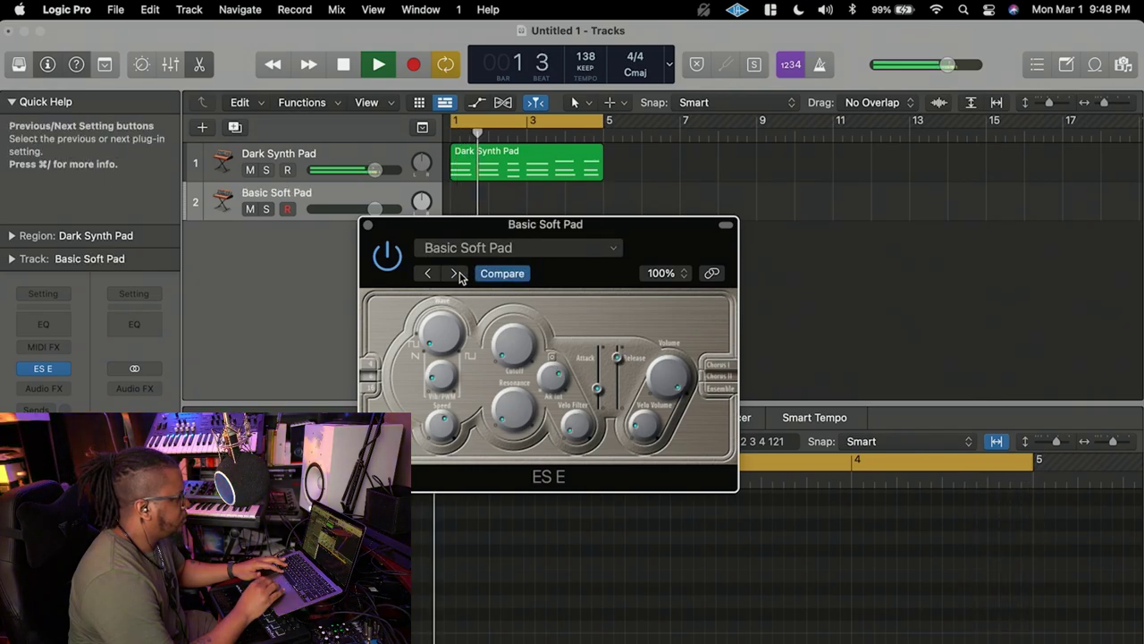
{"action": "left_click", "coordinate": [456, 274]}
{"action": "left_click", "coordinate": [456, 274]}
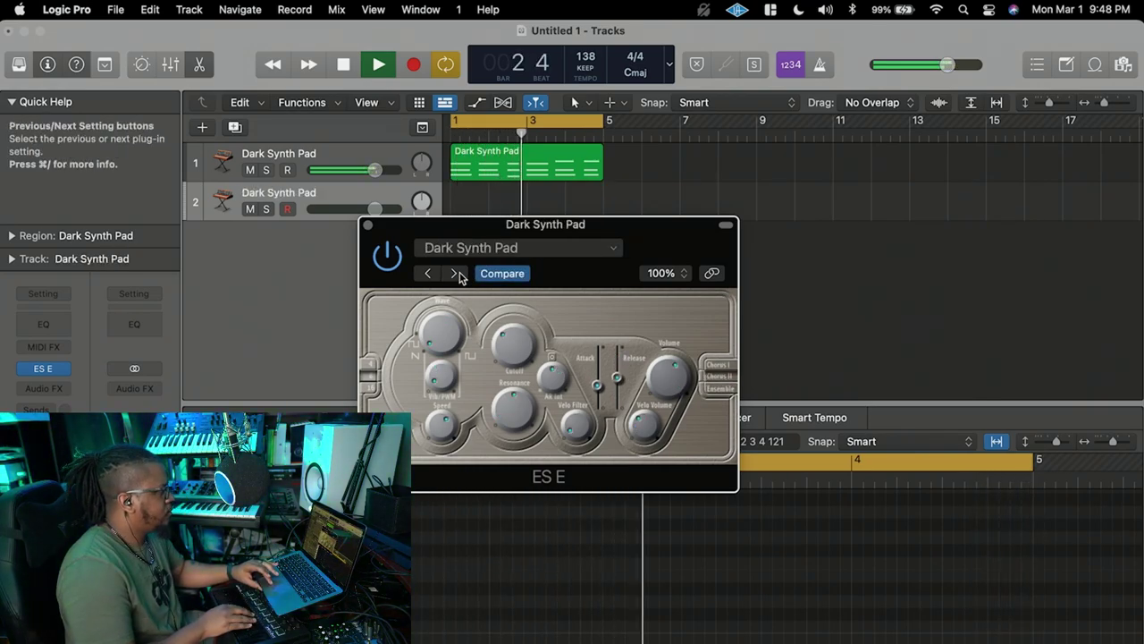
{"action": "left_click", "coordinate": [456, 273]}
{"action": "left_click", "coordinate": [455, 274]}
{"action": "left_click", "coordinate": [456, 273]}
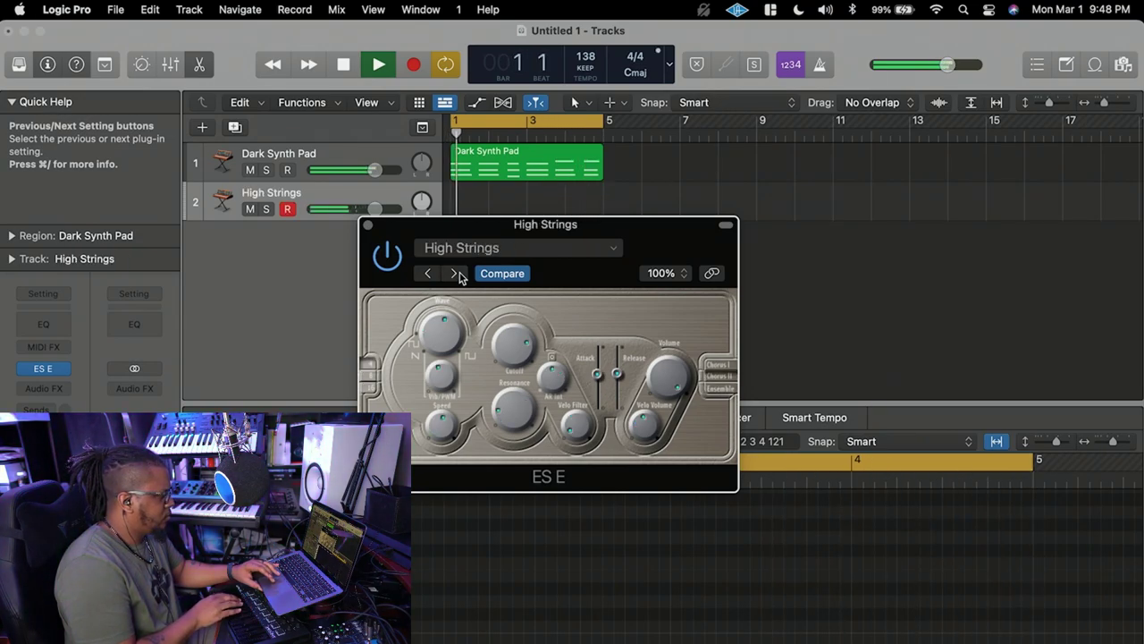
{"action": "left_click", "coordinate": [456, 273]}
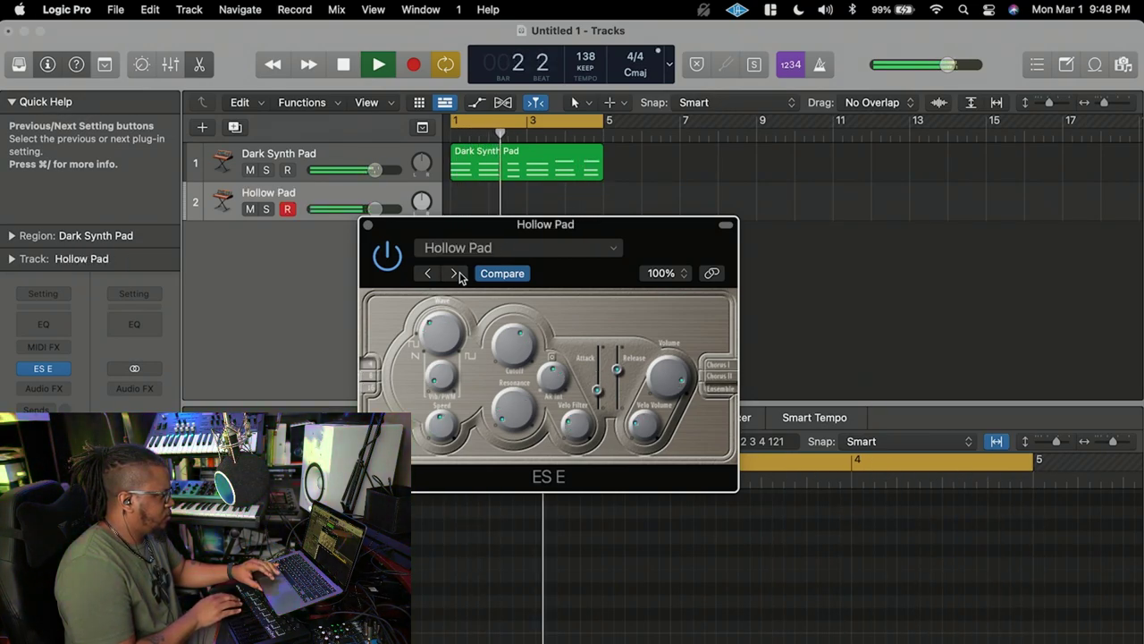
{"action": "left_click", "coordinate": [455, 273]}
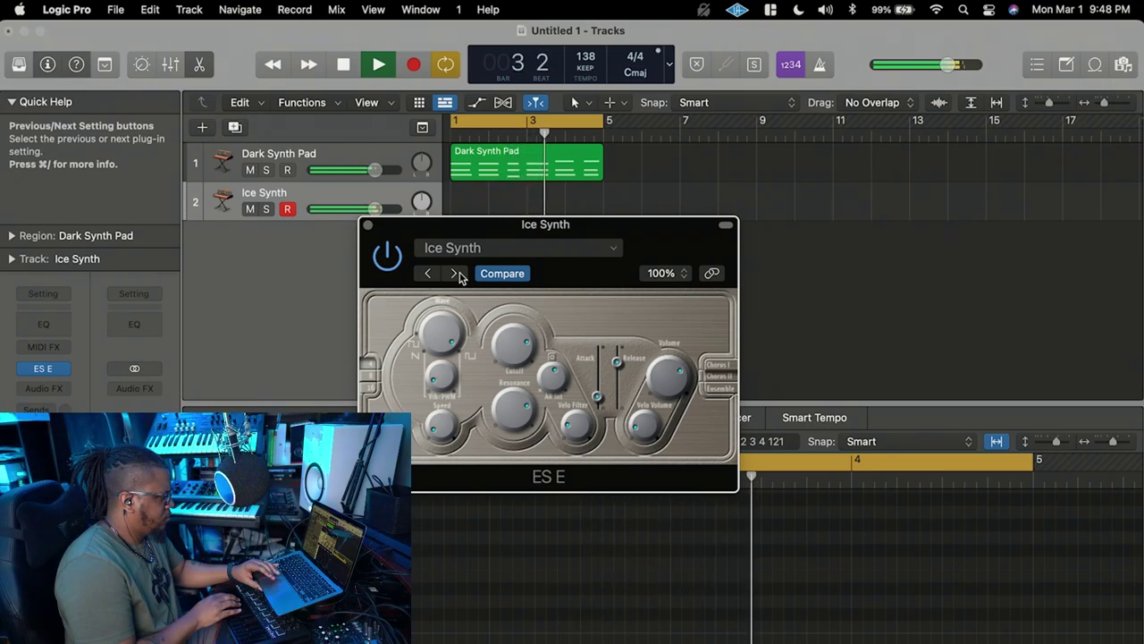
{"action": "left_click", "coordinate": [456, 274]}
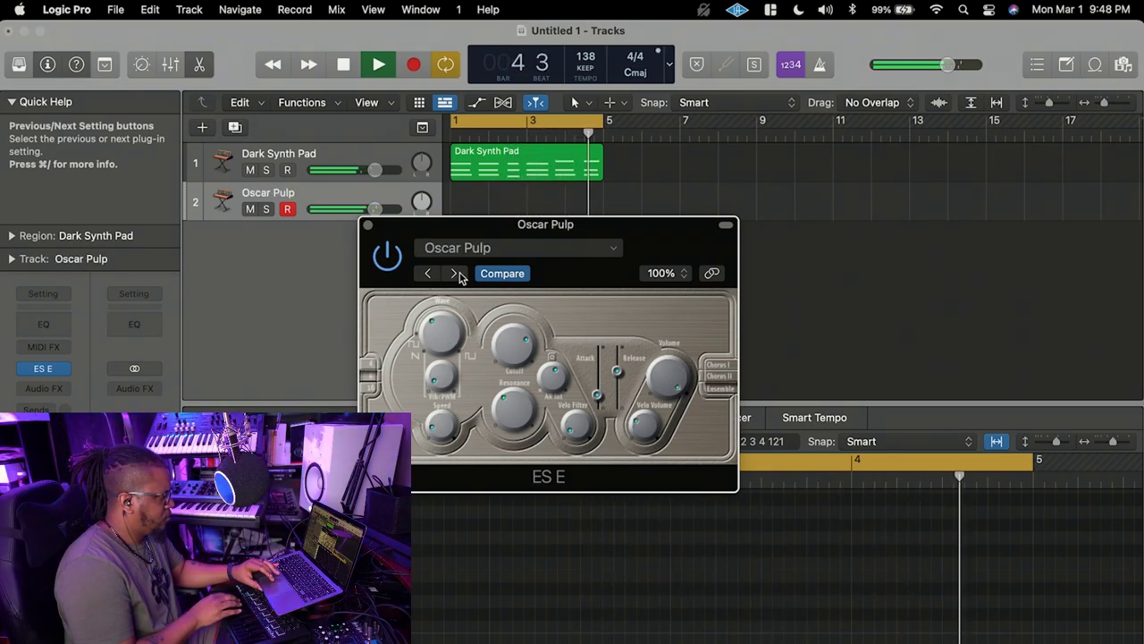
{"action": "left_click", "coordinate": [456, 273]}
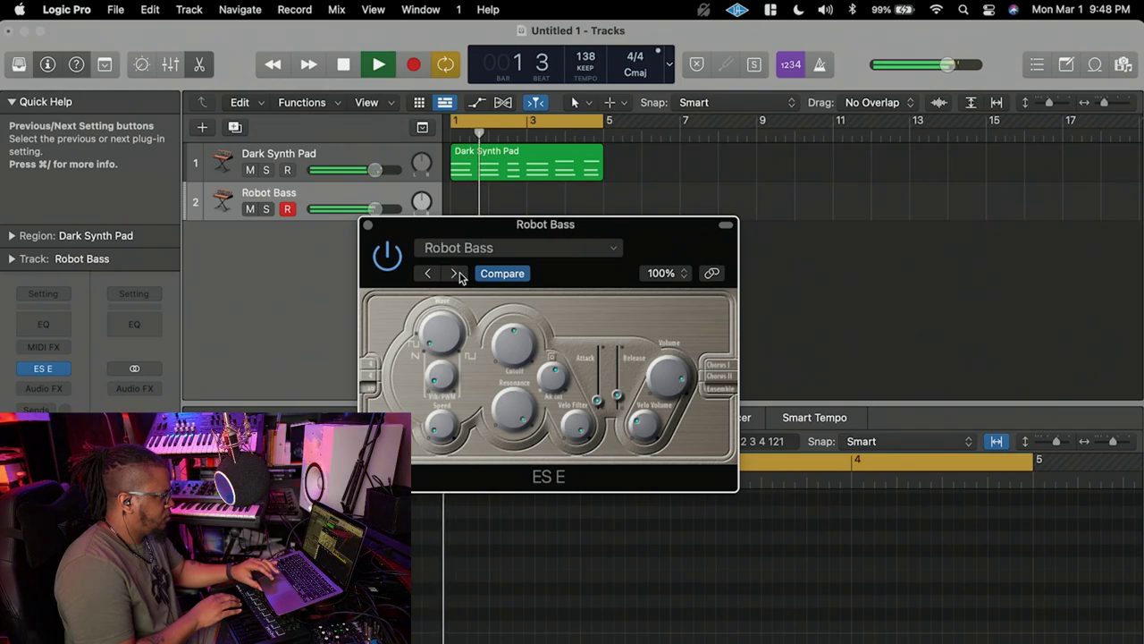
{"action": "left_click", "coordinate": [456, 273]}
{"action": "left_click", "coordinate": [457, 274]}
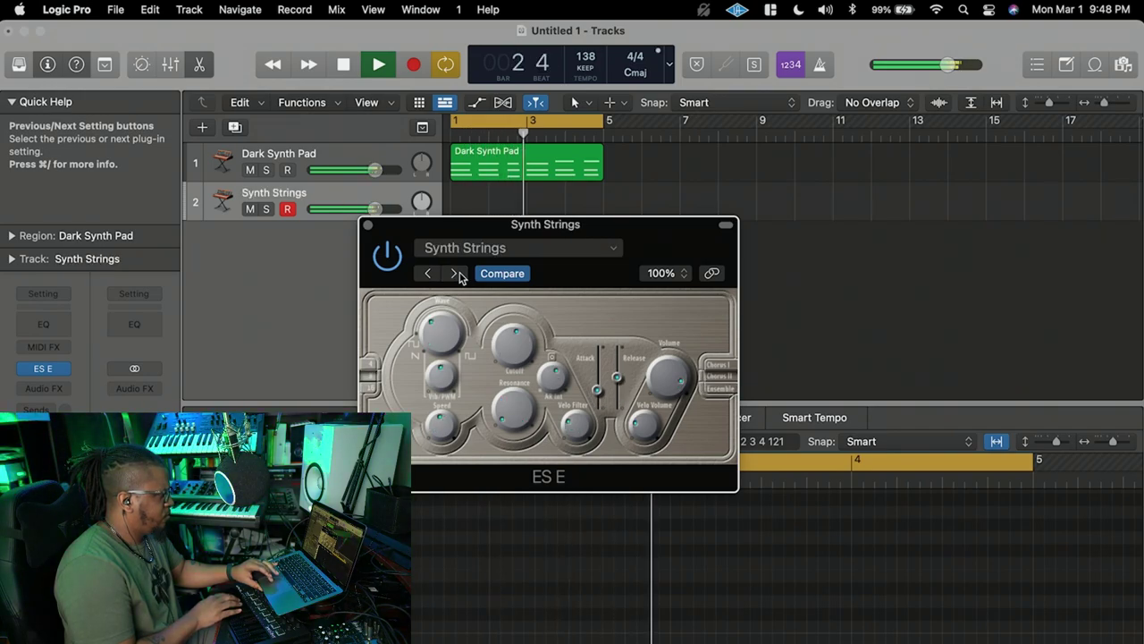
{"action": "left_click", "coordinate": [456, 275]}
{"action": "left_click", "coordinate": [456, 274]}
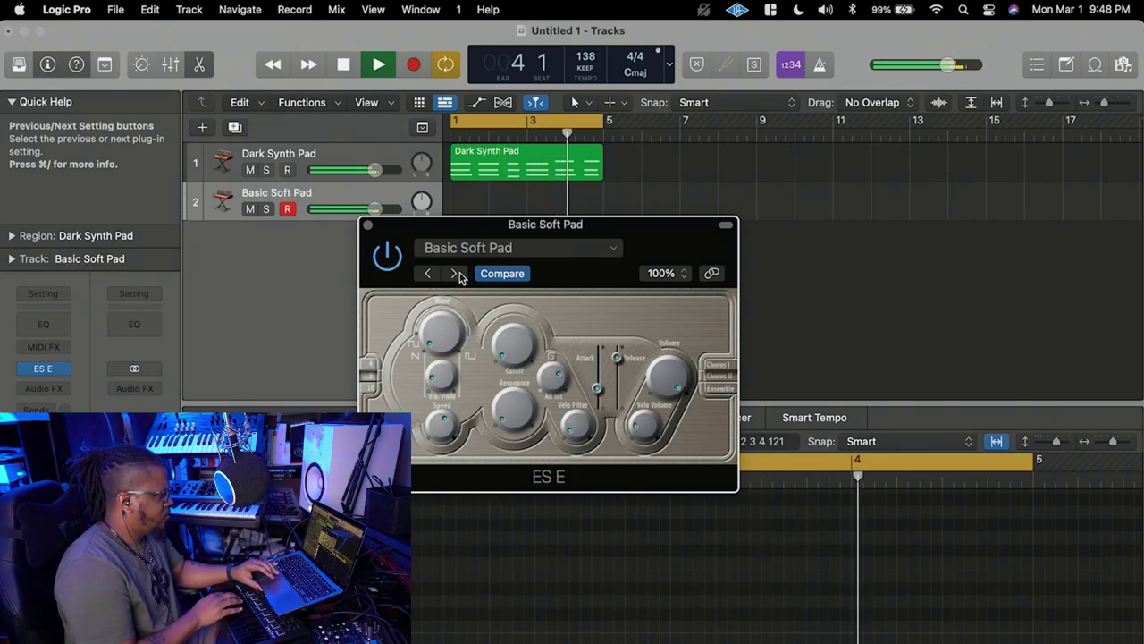
{"action": "left_click", "coordinate": [367, 225]}
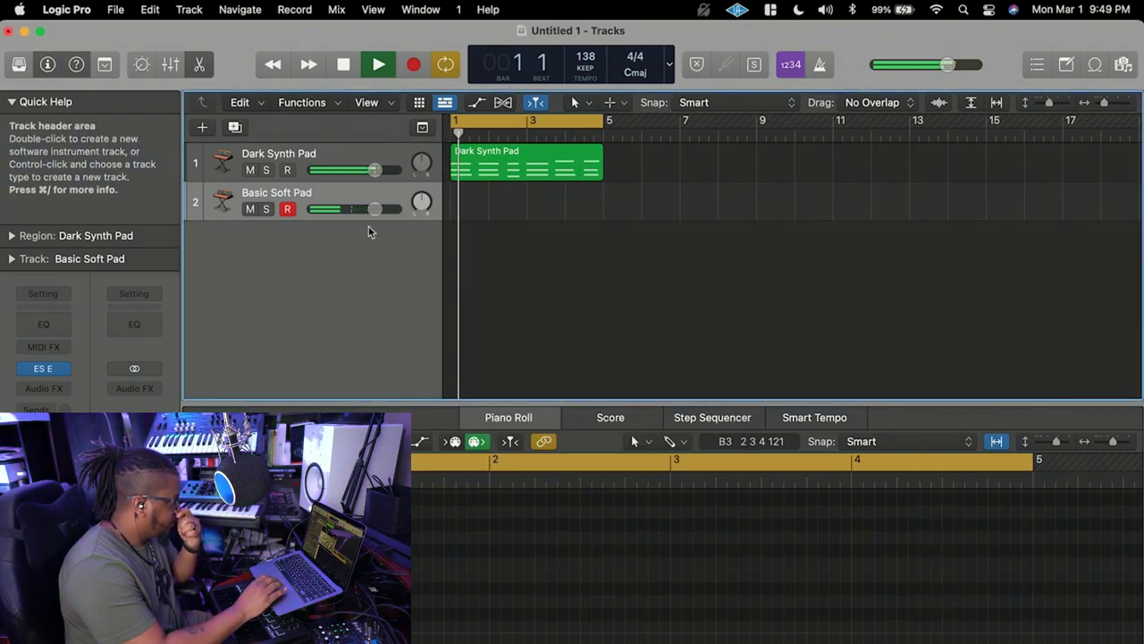
Replace the second track's instrument with the stereo ES P (Polyphonic Synth).
{"action": "left_click", "coordinate": [54, 368]}
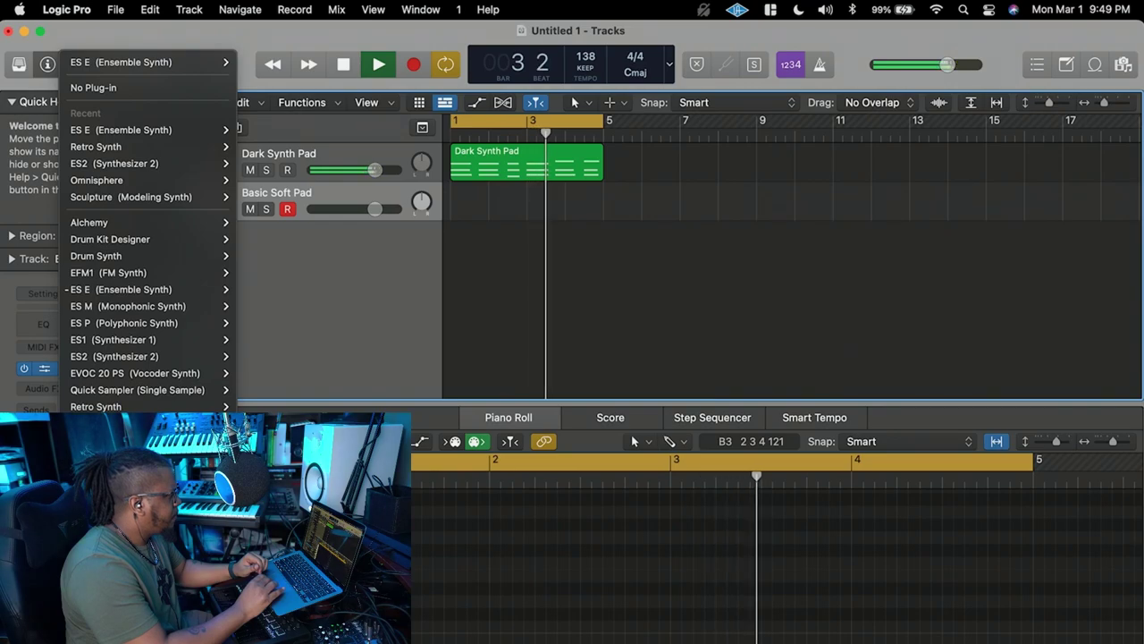
{"action": "mouse_move", "coordinate": [161, 308]}
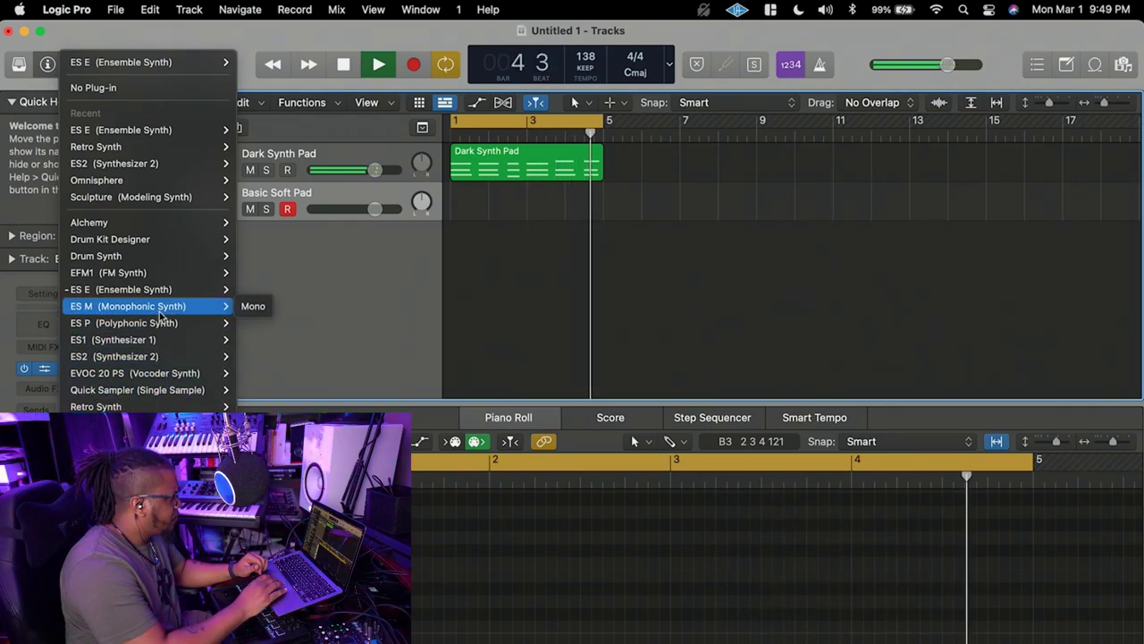
{"action": "mouse_move", "coordinate": [191, 326]}
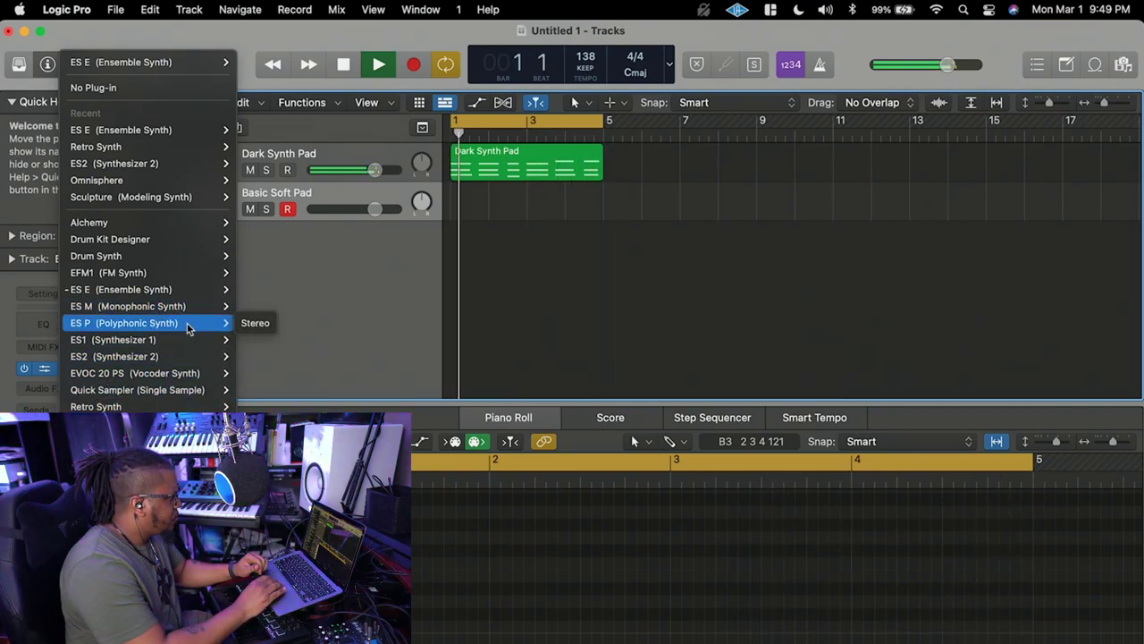
{"action": "left_click", "coordinate": [253, 323]}
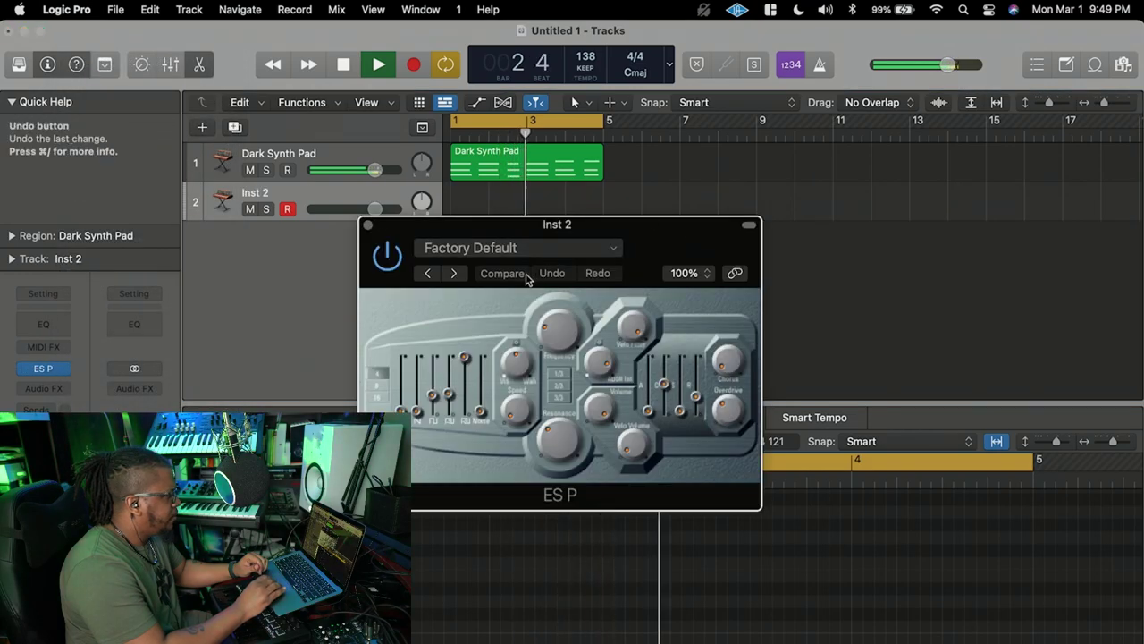
Audition ES P presets on the second track over the looping pad, including Big Sweep, Outlaw, Poly Synth and Taurus Bass.
{"action": "left_click", "coordinate": [458, 274]}
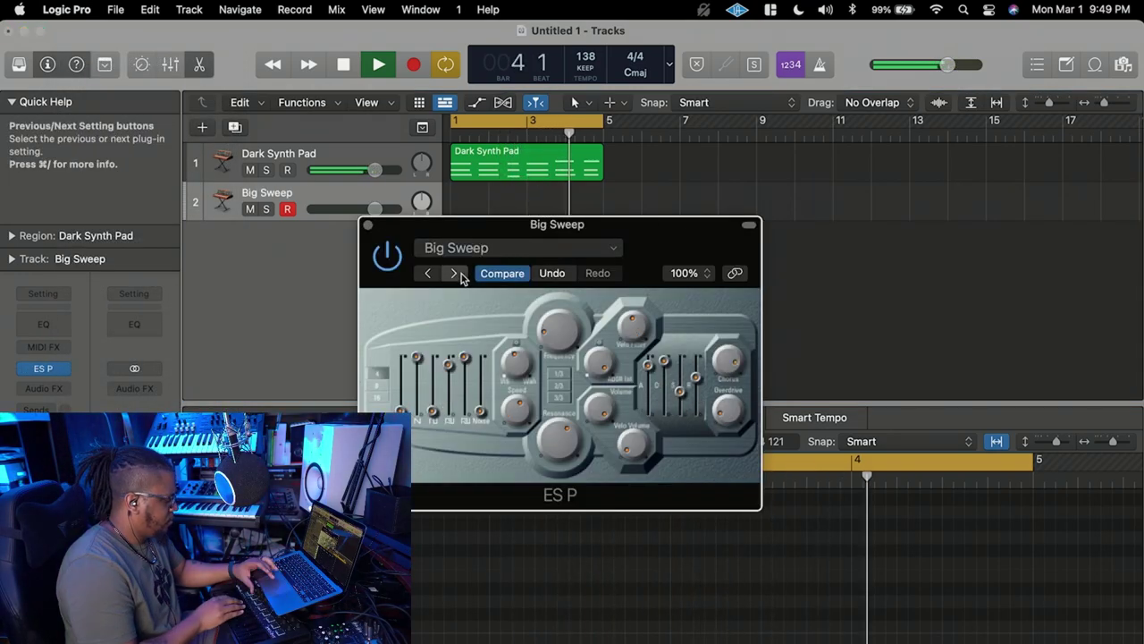
{"action": "left_click", "coordinate": [457, 274]}
{"action": "left_click", "coordinate": [458, 274]}
{"action": "left_click", "coordinate": [458, 274]}
{"action": "left_click", "coordinate": [458, 273]}
{"action": "left_click", "coordinate": [457, 274]}
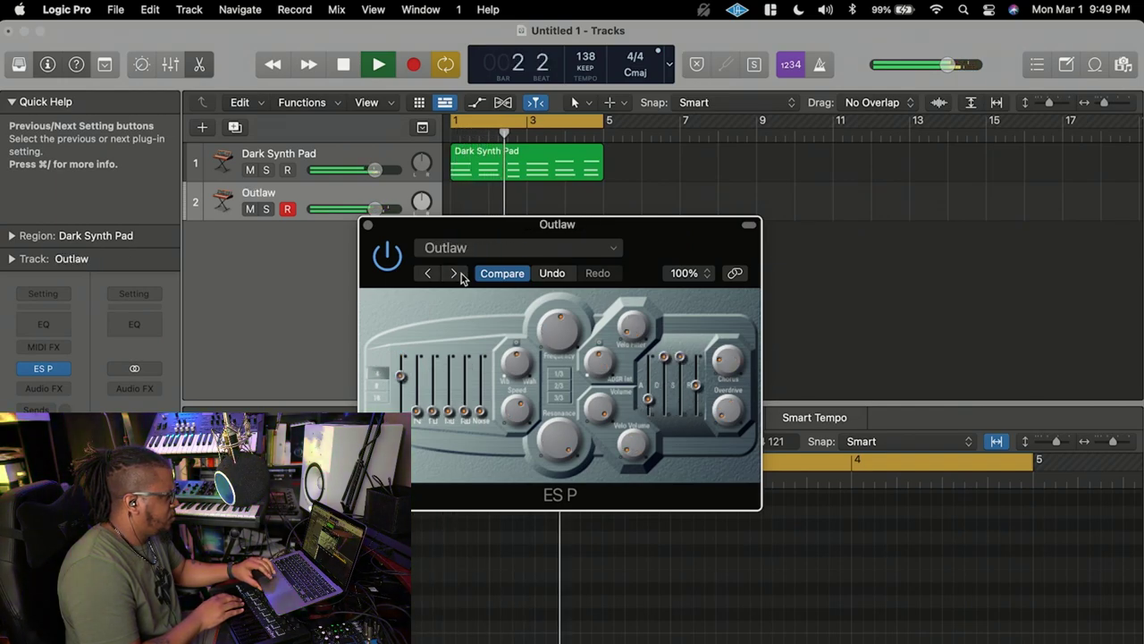
{"action": "left_click", "coordinate": [458, 274]}
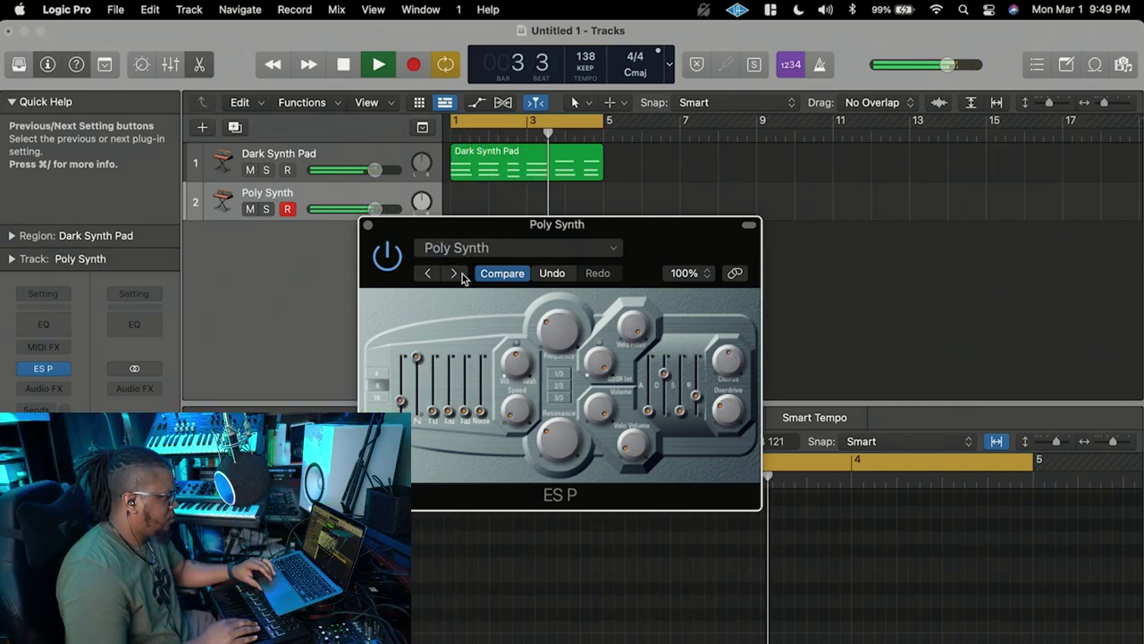
{"action": "left_click", "coordinate": [458, 273]}
{"action": "left_click", "coordinate": [458, 273]}
{"action": "left_click", "coordinate": [458, 273]}
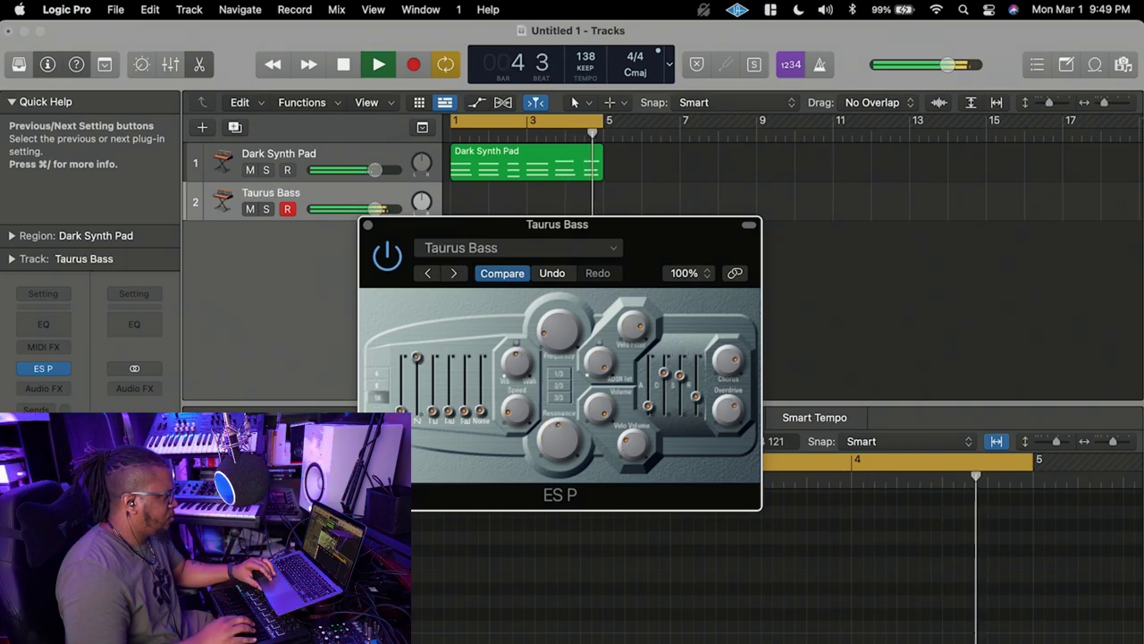
{"action": "left_click", "coordinate": [458, 273]}
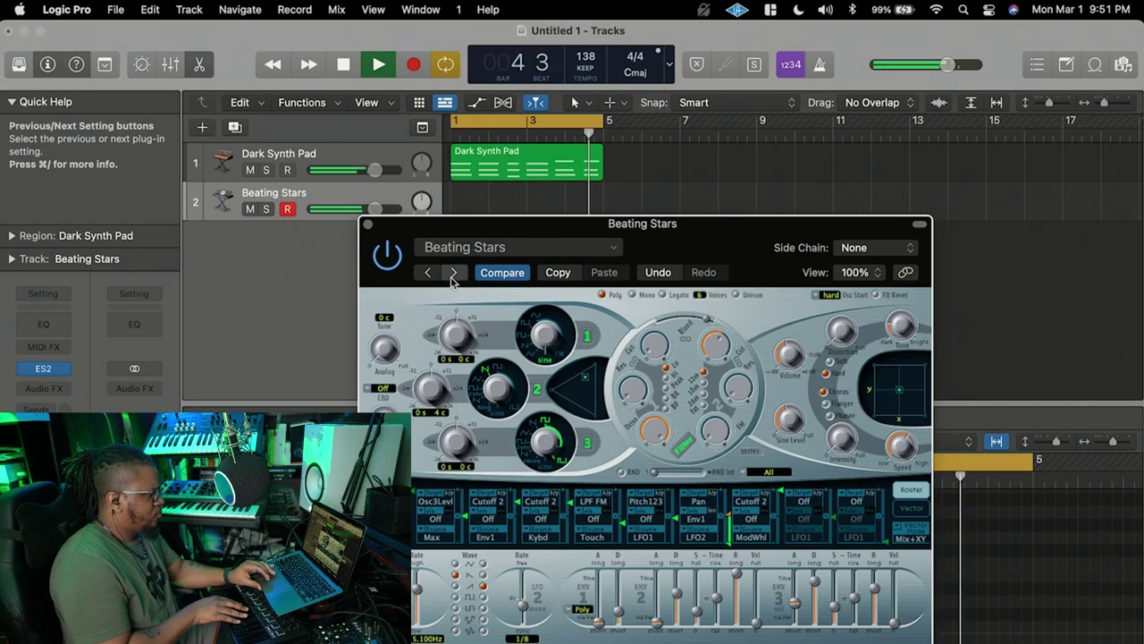
Record a four-bar part on the second track with the ES2 preset Broken Chiffer and play it back with the pad.
{"action": "left_click", "coordinate": [453, 273]}
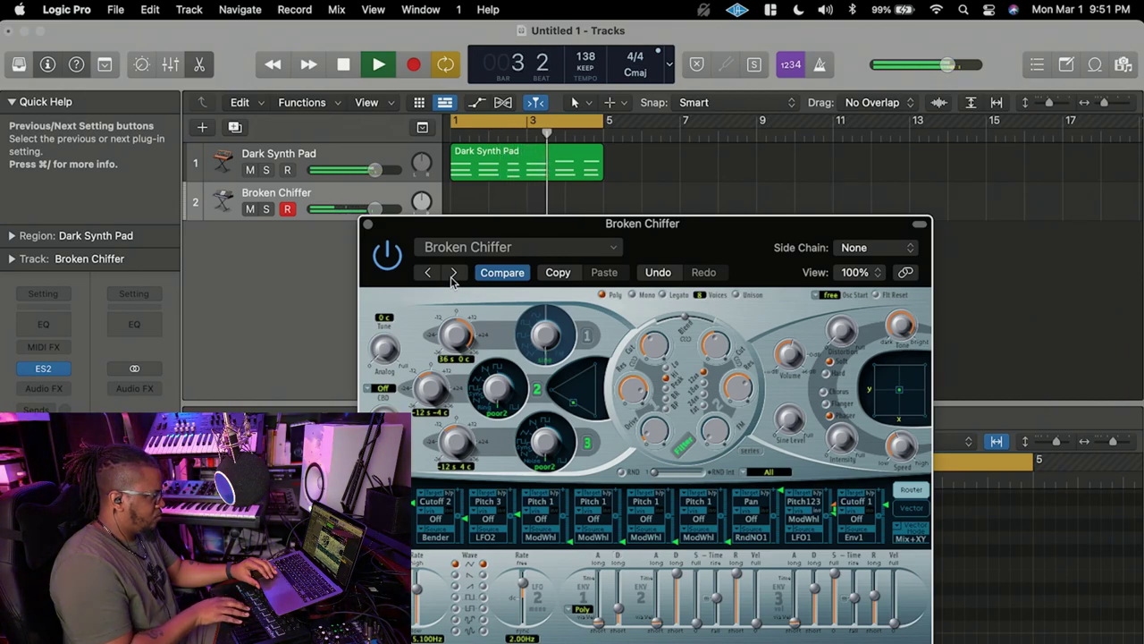
{"action": "left_click", "coordinate": [344, 64]}
{"action": "left_click", "coordinate": [409, 68]}
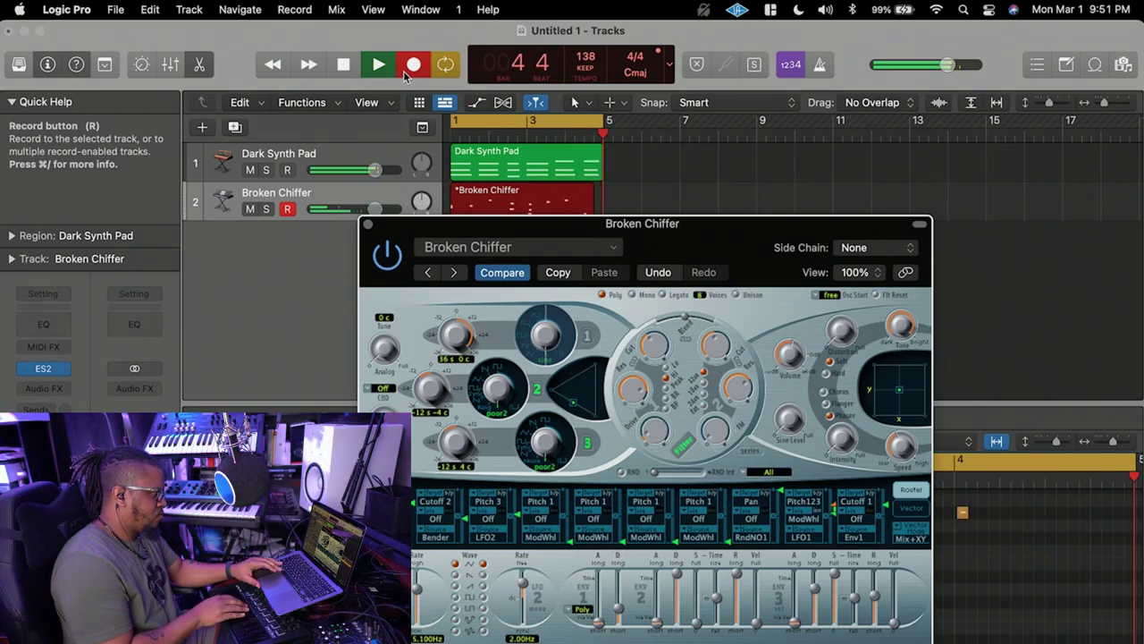
{"action": "key", "text": "space"}
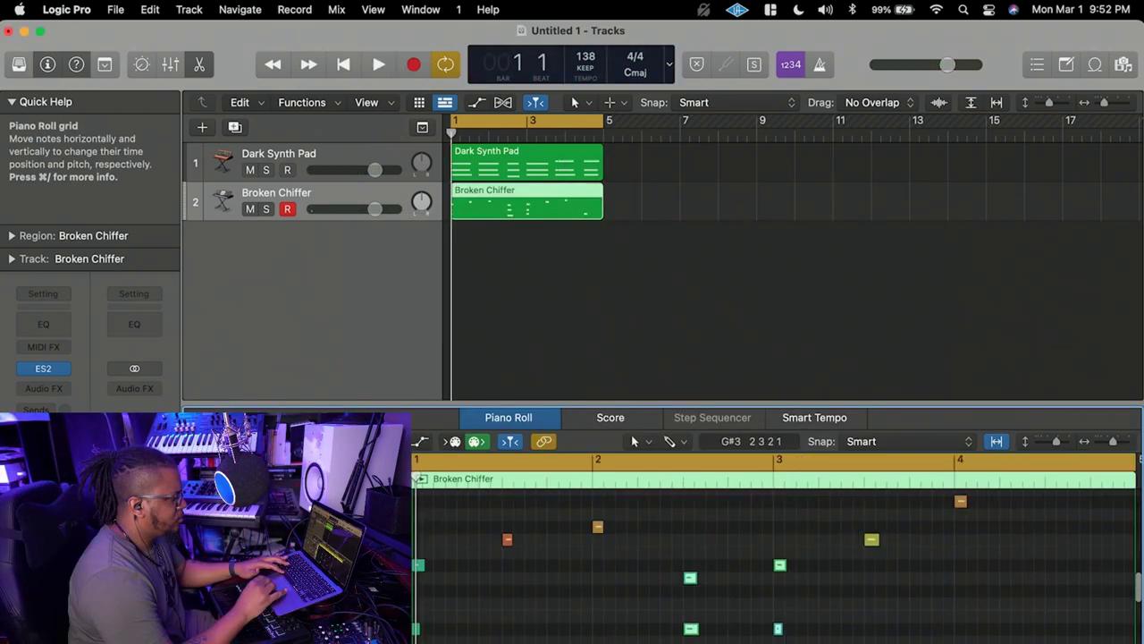
{"action": "key", "text": "space"}
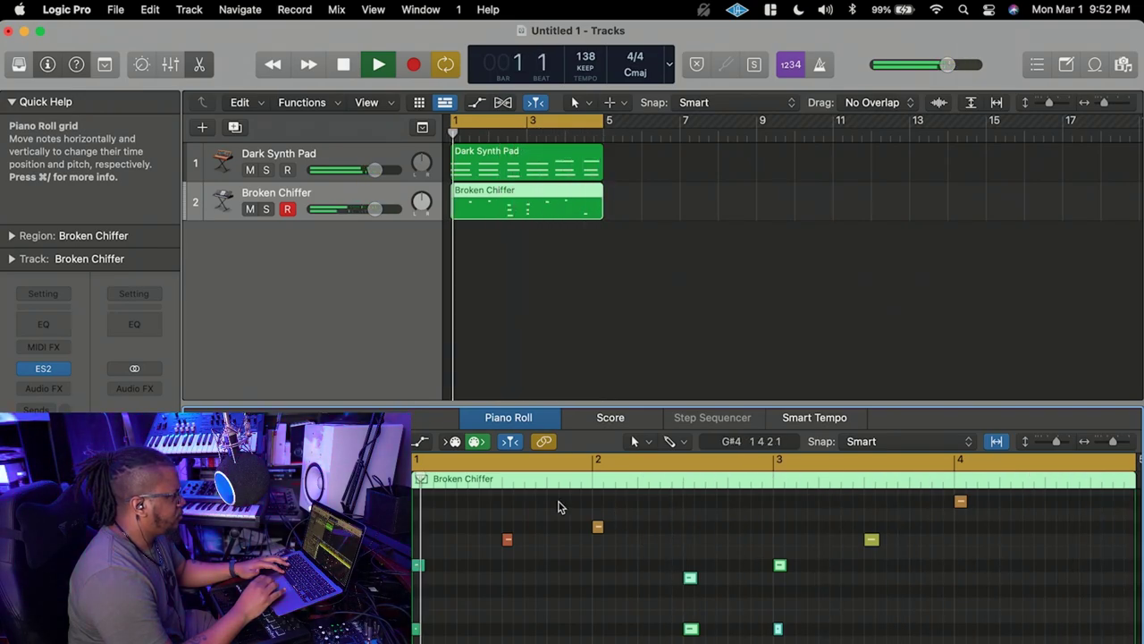
Raise the velocity of the low note late in the fourth bar of the Broken Chiffer region.
{"action": "scroll", "coordinate": [999, 578], "scroll_direction": "right", "scroll_amount": 5}
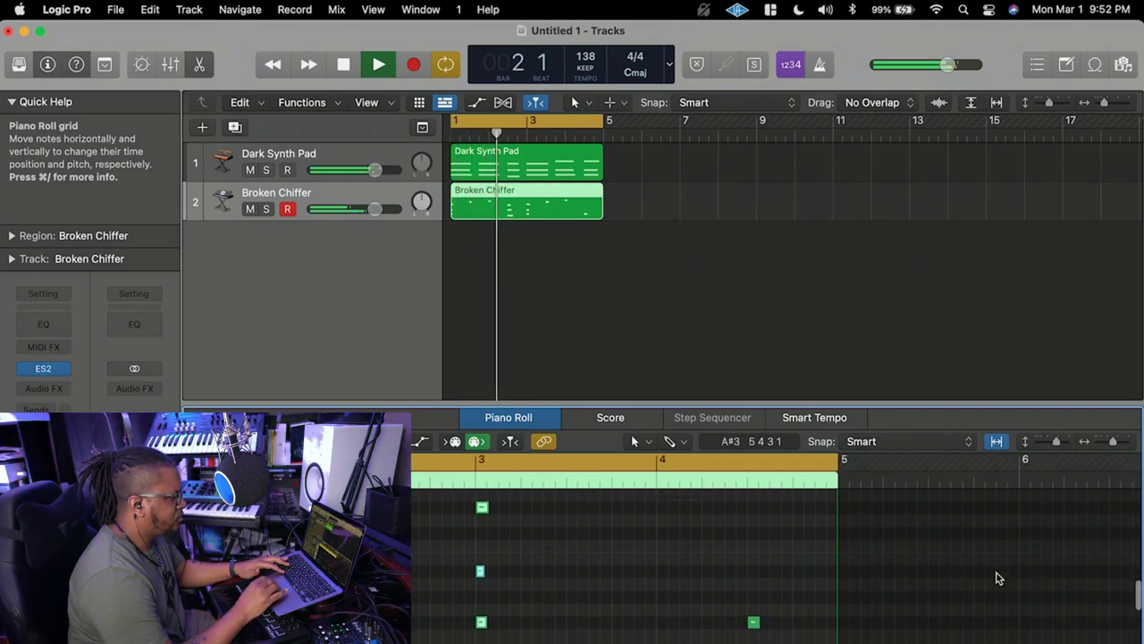
{"action": "left_click", "coordinate": [753, 622]}
{"action": "left_click_drag", "start_coordinate": [246, 630], "coordinate": [268, 629]}
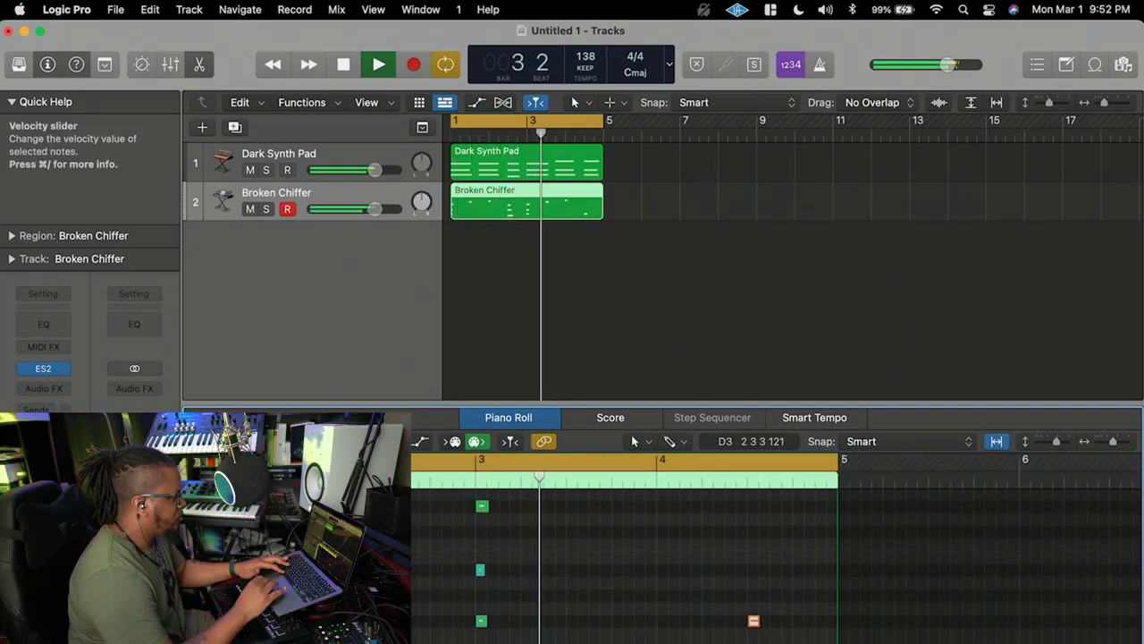
{"action": "scroll", "coordinate": [444, 597], "scroll_direction": "left", "scroll_amount": 5}
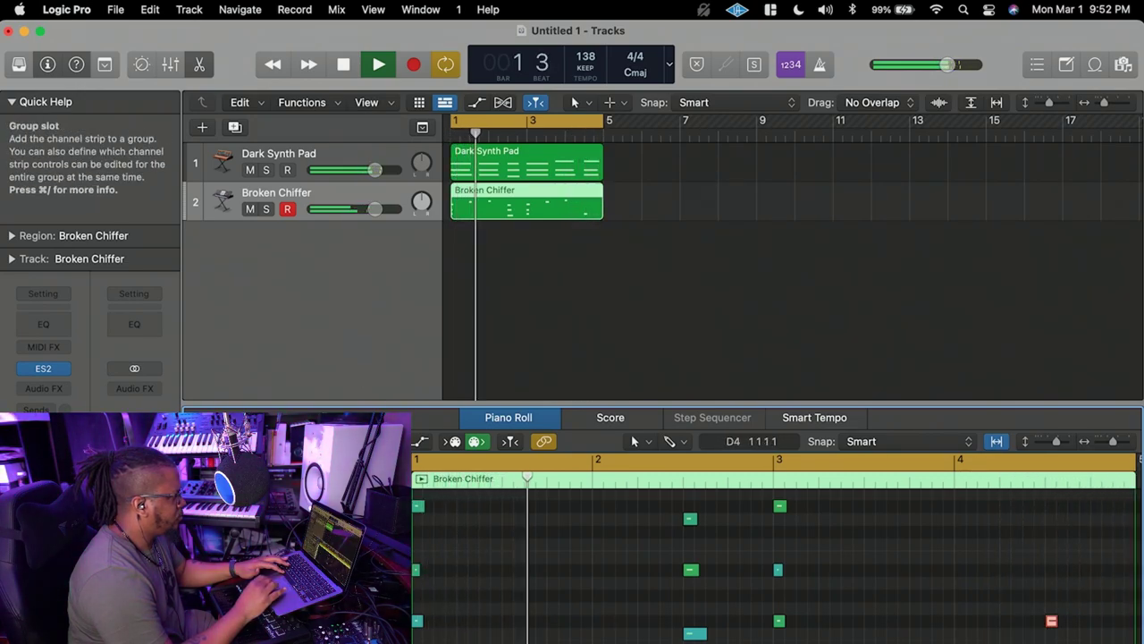
Add an Ensemble effect with the Rich Modulation preset to the Broken Chiffer track and lower the track volume to about -0.8 dB.
{"action": "left_click", "coordinate": [43, 388]}
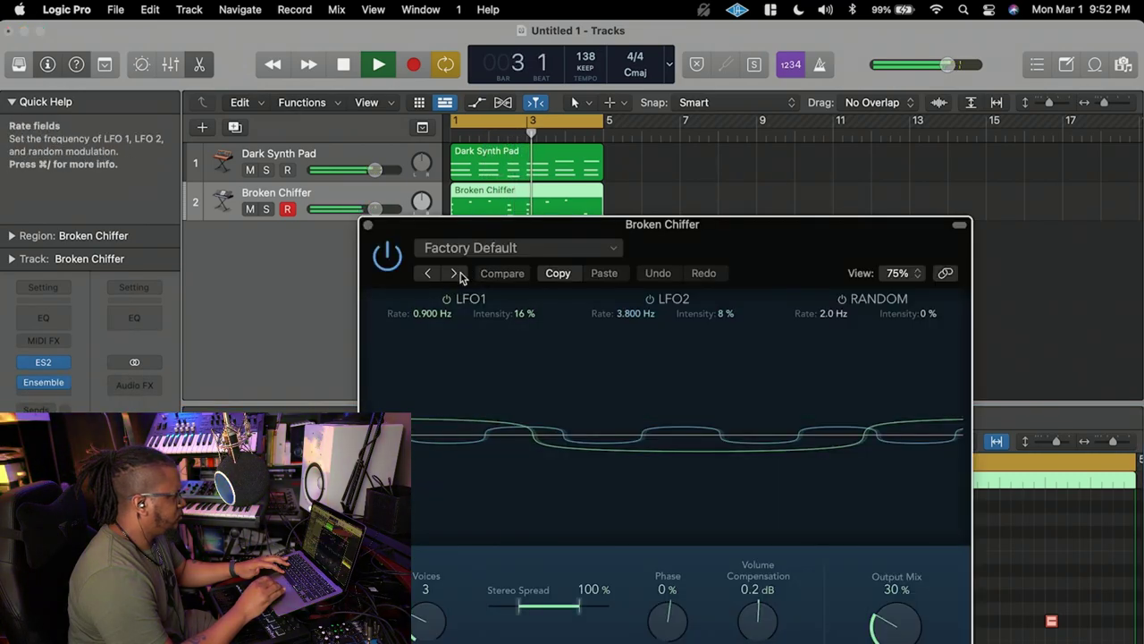
{"action": "left_click", "coordinate": [457, 274]}
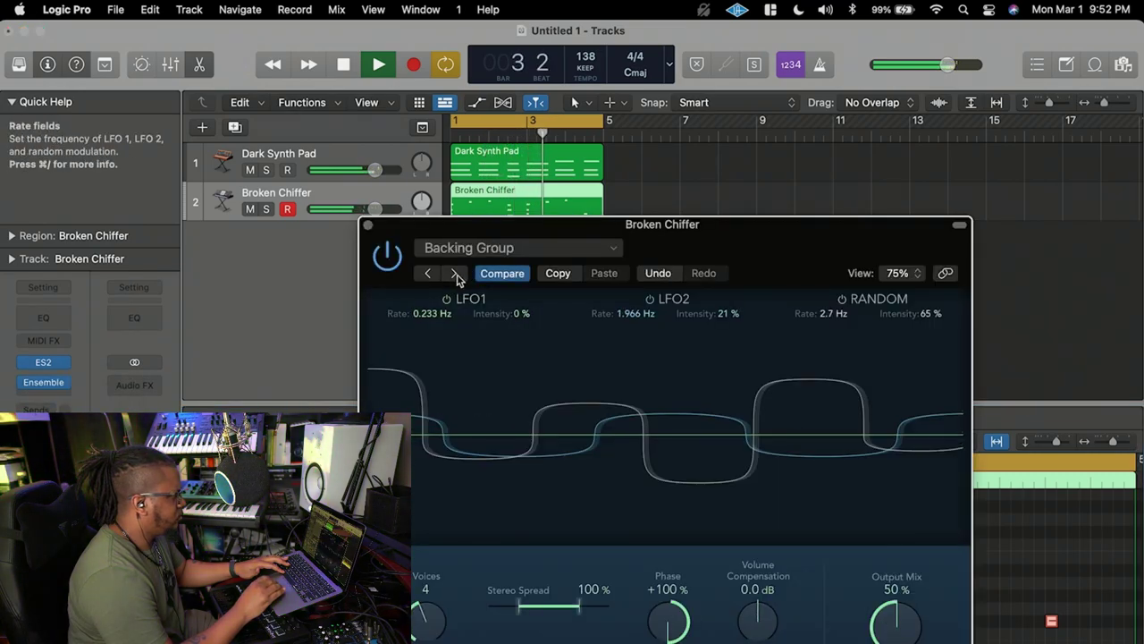
{"action": "left_click", "coordinate": [456, 275]}
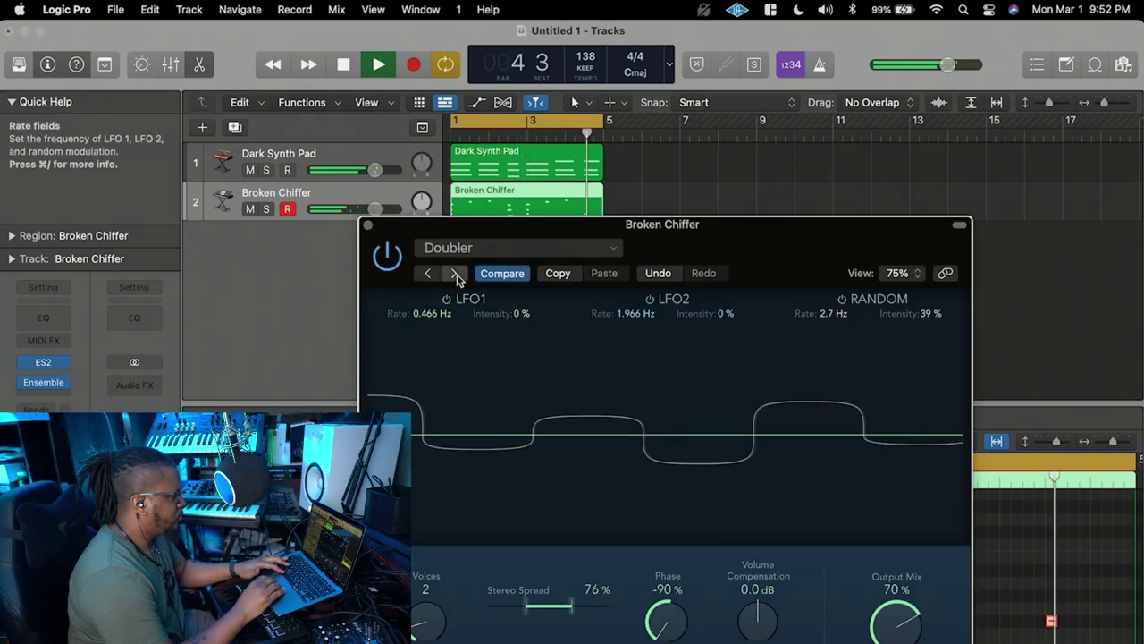
{"action": "left_click", "coordinate": [456, 275]}
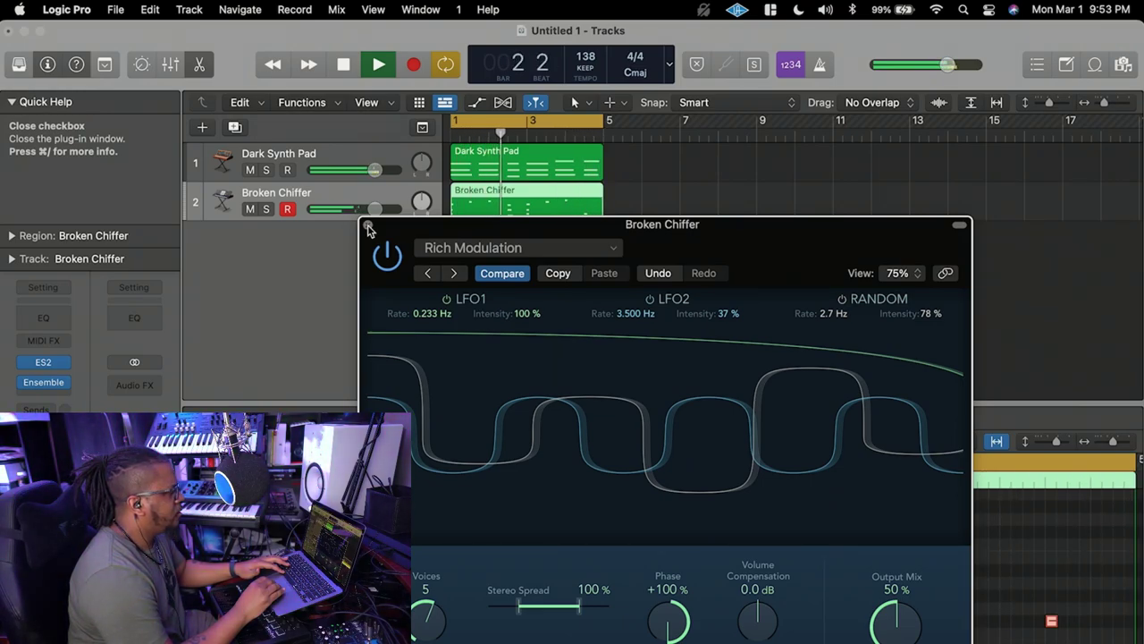
{"action": "left_click", "coordinate": [368, 229]}
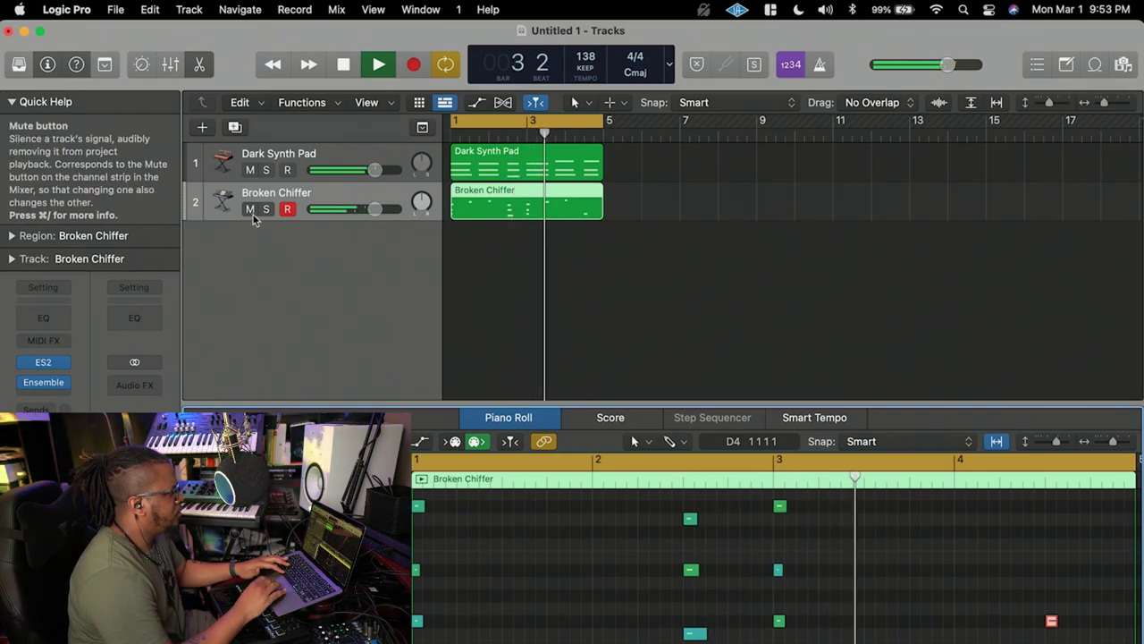
{"action": "left_click_drag", "start_coordinate": [375, 209], "coordinate": [372, 209]}
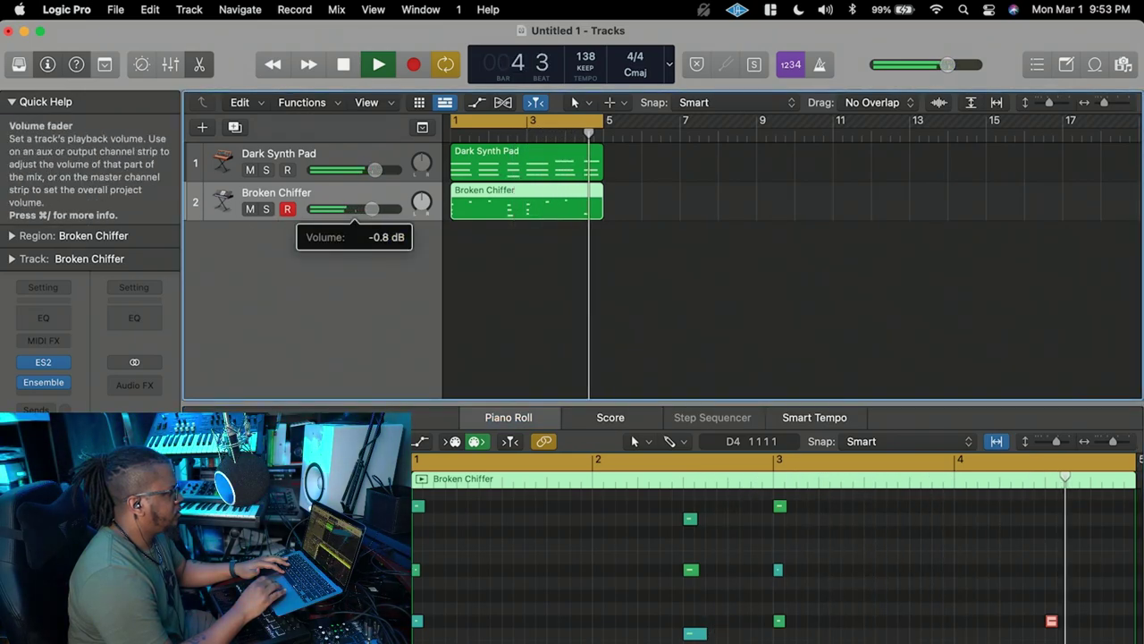
Add a Channel EQ to the Dark Synth Pad track with a low cut at about 400 Hz.
{"action": "left_click", "coordinate": [275, 153]}
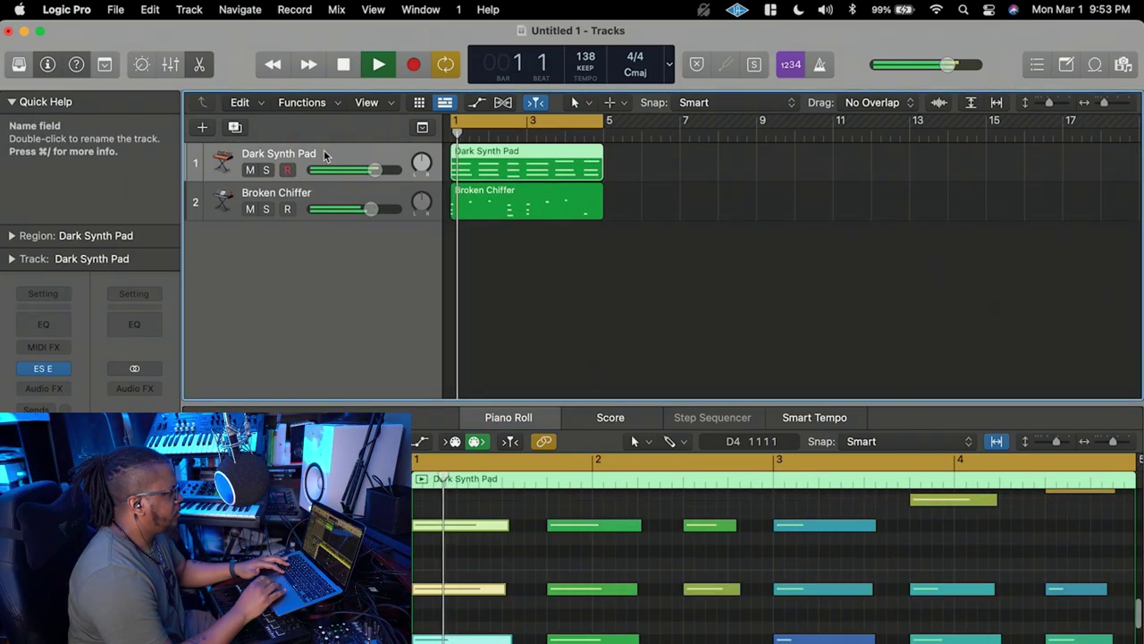
{"action": "left_click", "coordinate": [49, 393]}
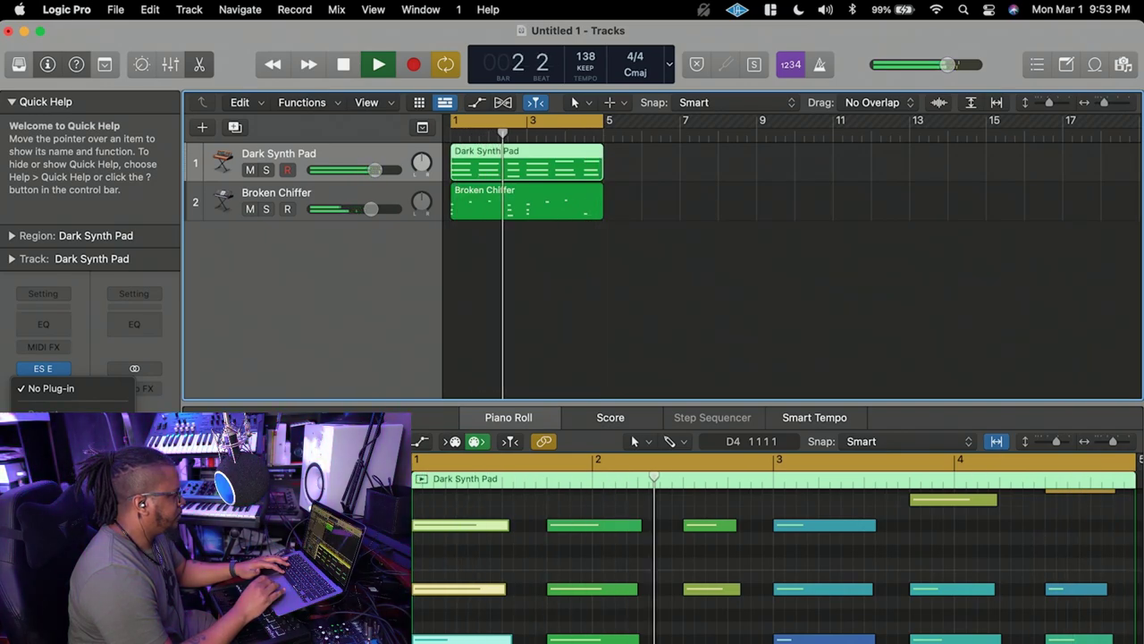
{"action": "left_click", "coordinate": [54, 433]}
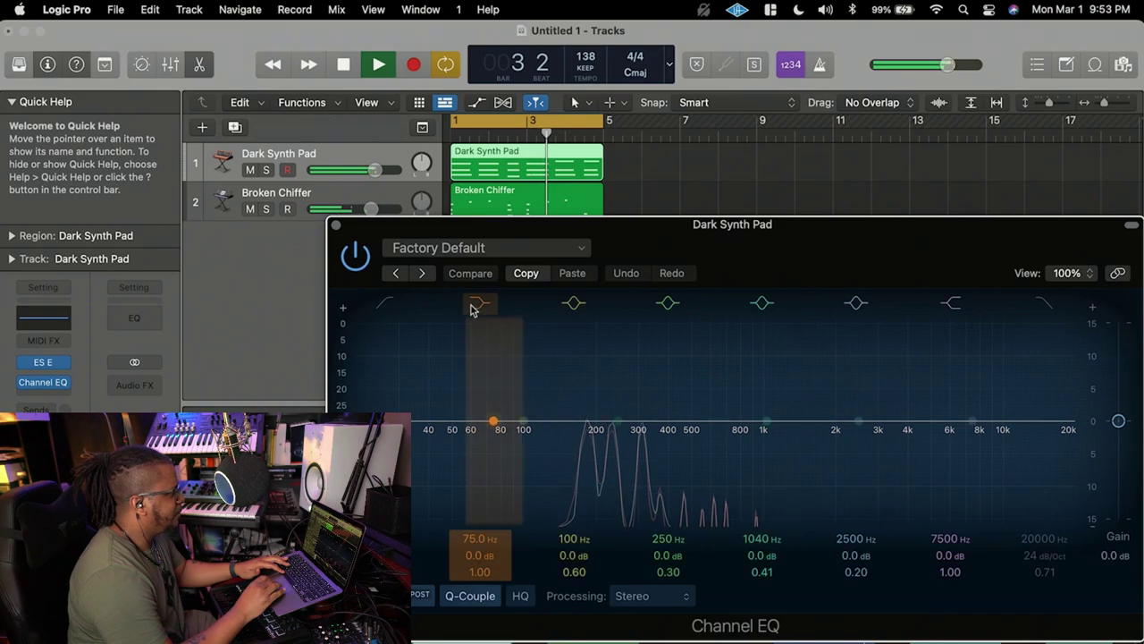
{"action": "left_click", "coordinate": [386, 304]}
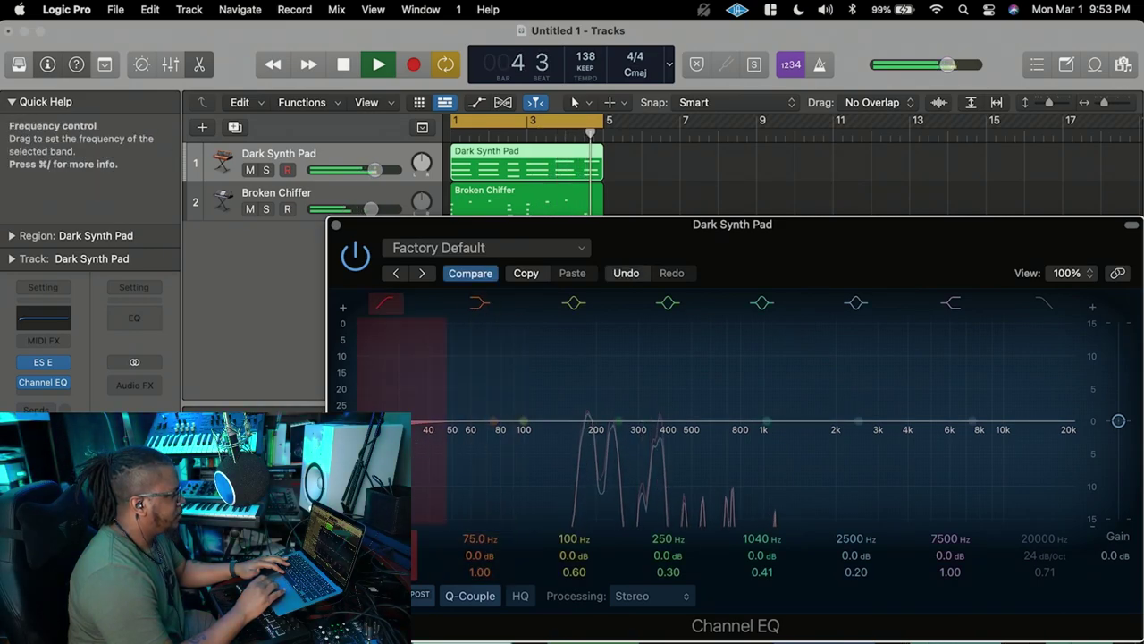
{"action": "mouse_move", "coordinate": [404, 421]}
{"action": "left_mouse_down"}
{"action": "mouse_move", "coordinate": [475, 462]}
{"action": "mouse_move", "coordinate": [637, 416]}
{"action": "mouse_move", "coordinate": [677, 431]}
{"action": "left_mouse_up"}
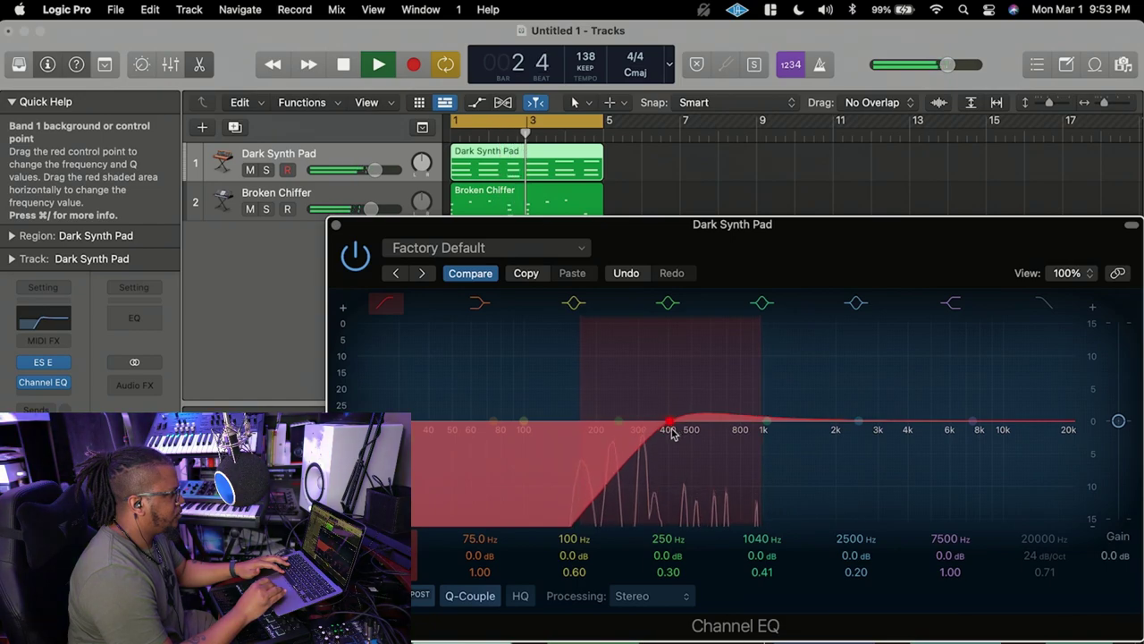
{"action": "left_click", "coordinate": [336, 225]}
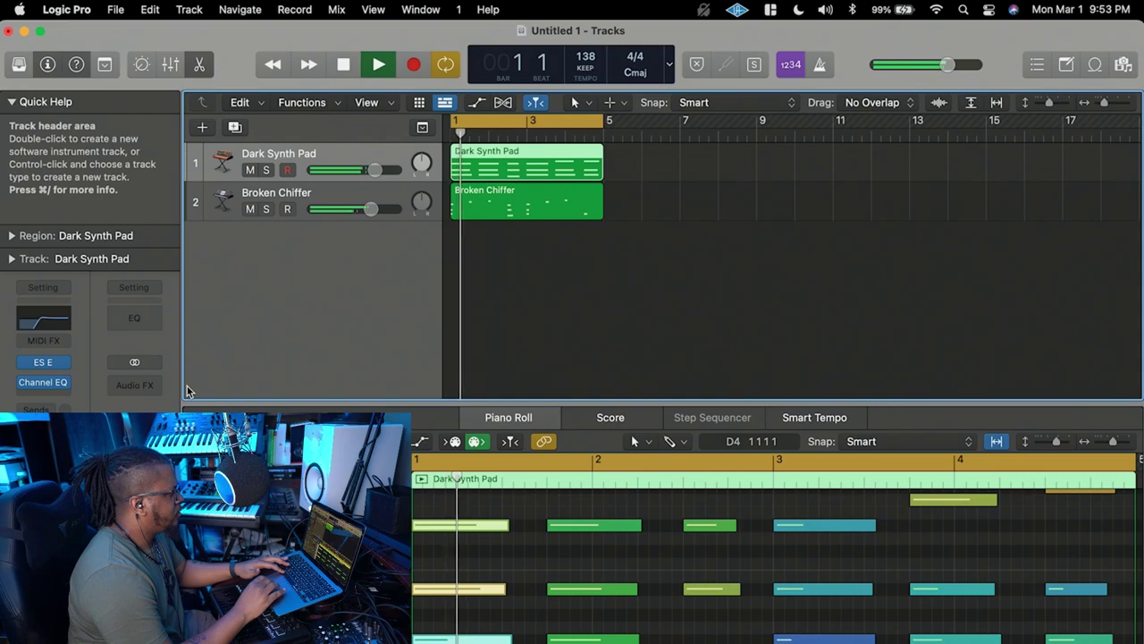
Add a Channel EQ to the Broken Chiffer track with a low cut at about 1 kHz.
{"action": "left_click", "coordinate": [298, 202]}
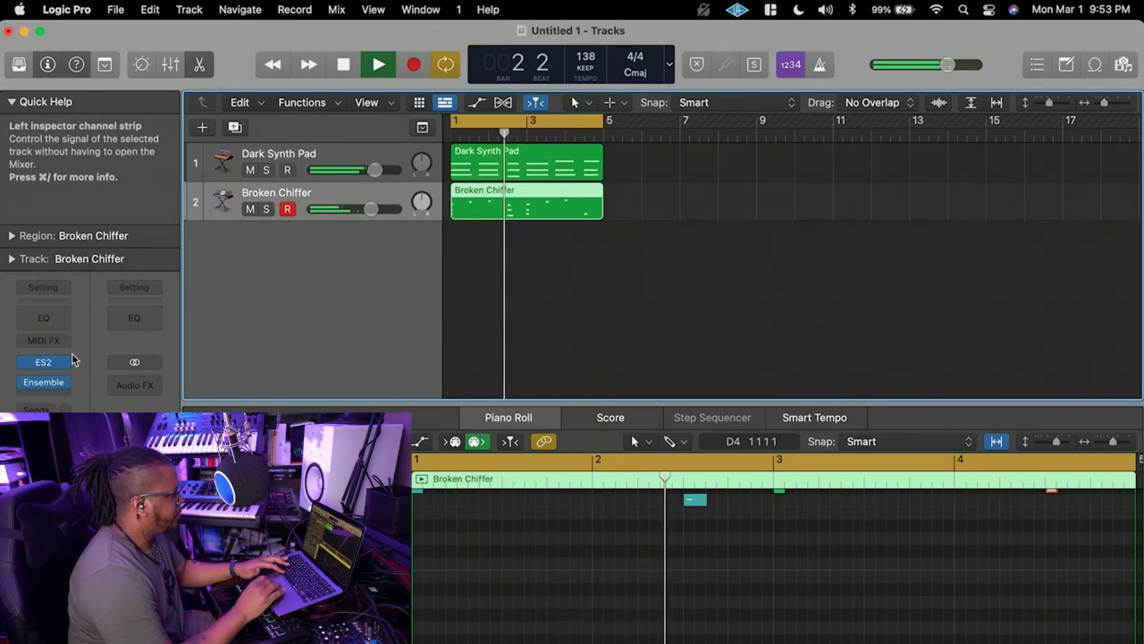
{"action": "left_click", "coordinate": [43, 380]}
{"action": "left_click", "coordinate": [55, 327]}
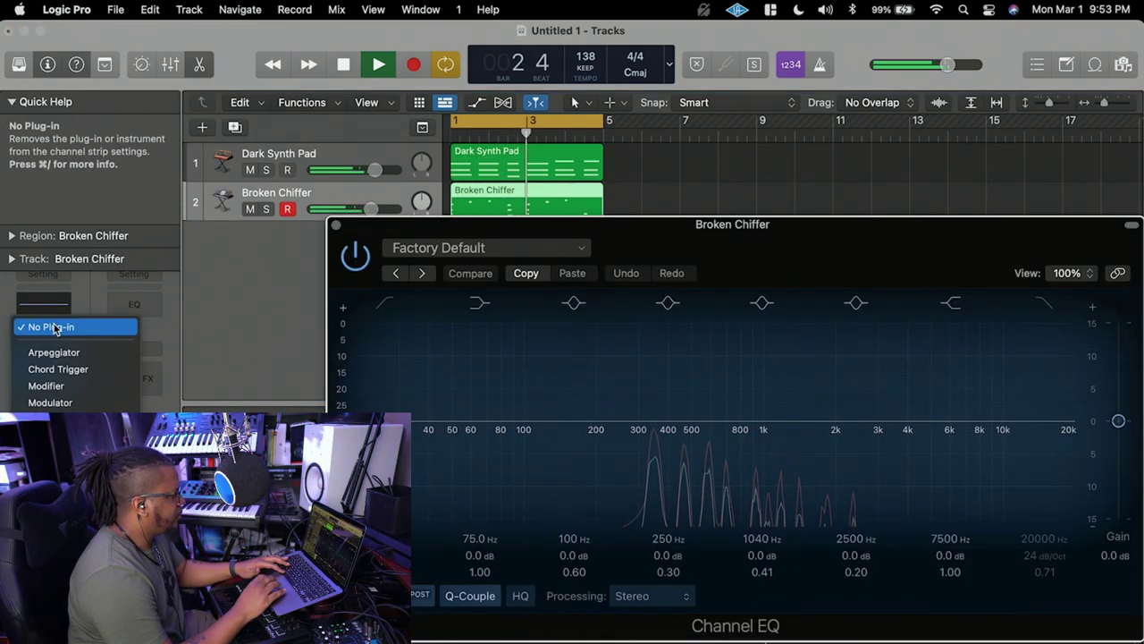
{"action": "left_click", "coordinate": [379, 312]}
{"action": "left_click", "coordinate": [380, 310]}
{"action": "mouse_move", "coordinate": [367, 426]}
{"action": "left_mouse_down"}
{"action": "mouse_move", "coordinate": [468, 459]}
{"action": "mouse_move", "coordinate": [650, 457]}
{"action": "mouse_move", "coordinate": [767, 429]}
{"action": "mouse_move", "coordinate": [812, 439]}
{"action": "mouse_move", "coordinate": [832, 429]}
{"action": "mouse_move", "coordinate": [827, 420]}
{"action": "mouse_move", "coordinate": [761, 437]}
{"action": "left_mouse_up"}
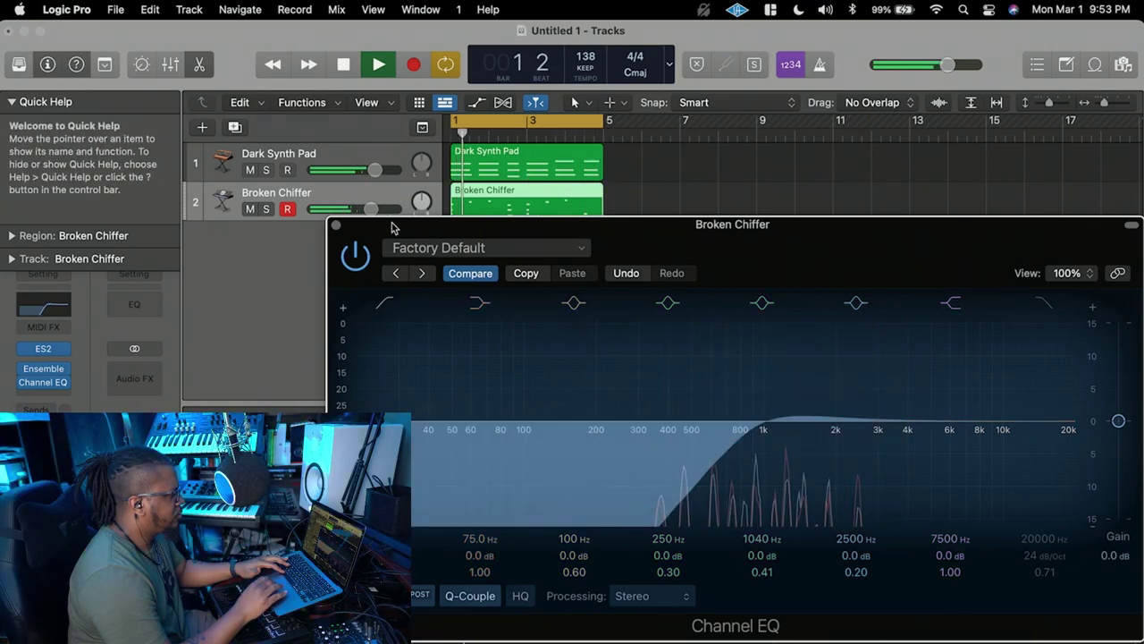
{"action": "left_click", "coordinate": [336, 226]}
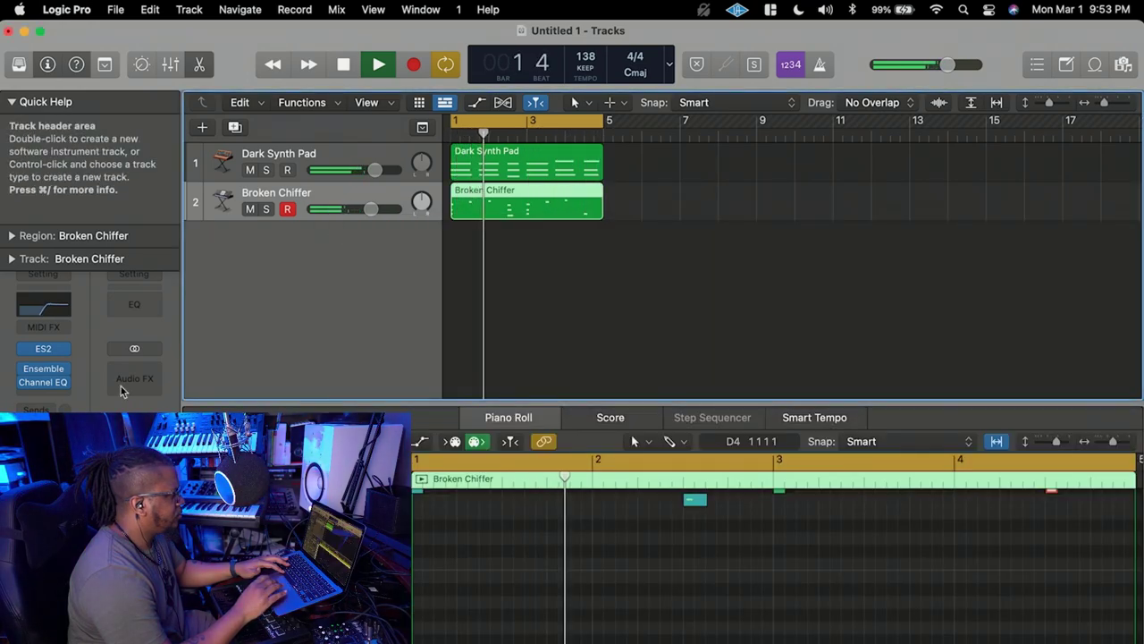
Add Space Designer to the Broken Chiffer track, lower the envelope's initial level, and set decay to about 576 ms and end level to 0%.
{"action": "left_click", "coordinate": [31, 381]}
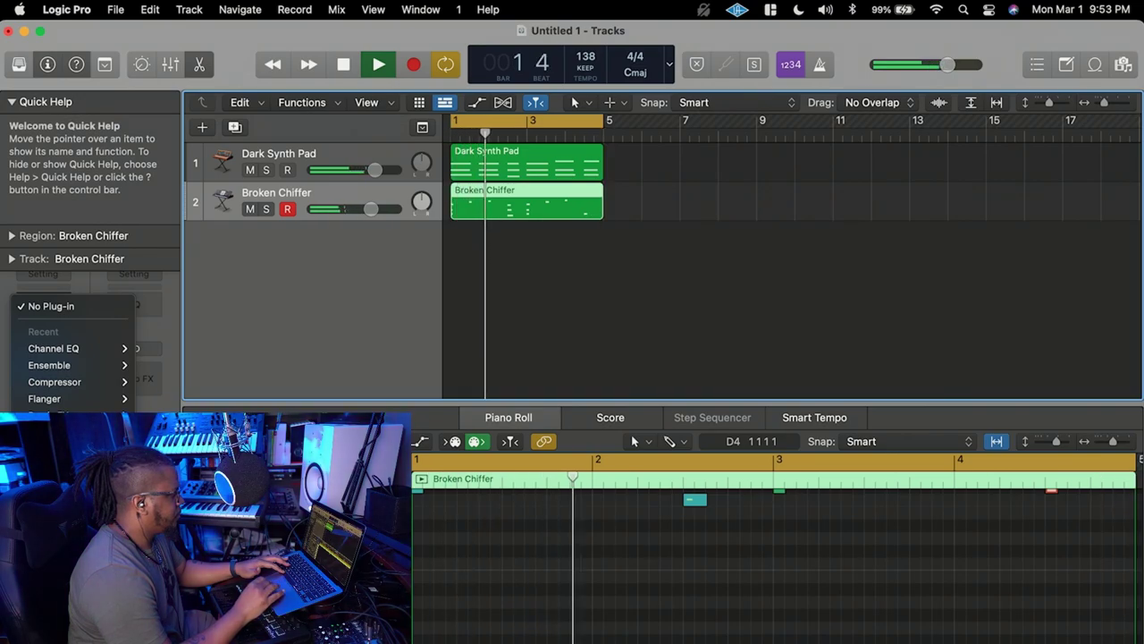
{"action": "left_click", "coordinate": [54, 416]}
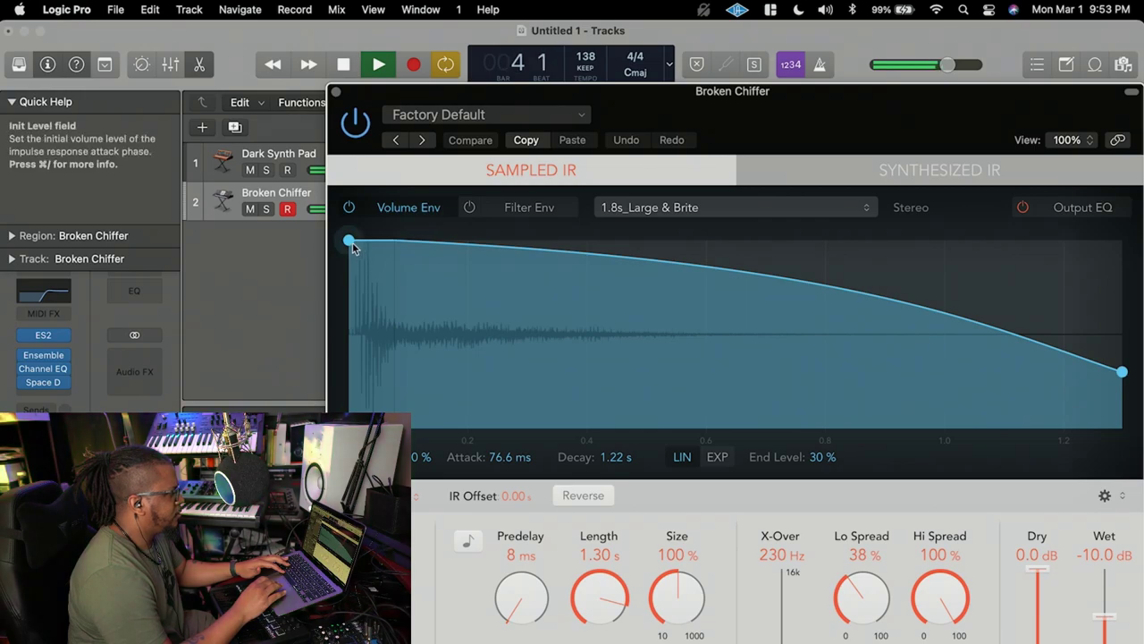
{"action": "left_click_drag", "start_coordinate": [352, 242], "coordinate": [352, 249]}
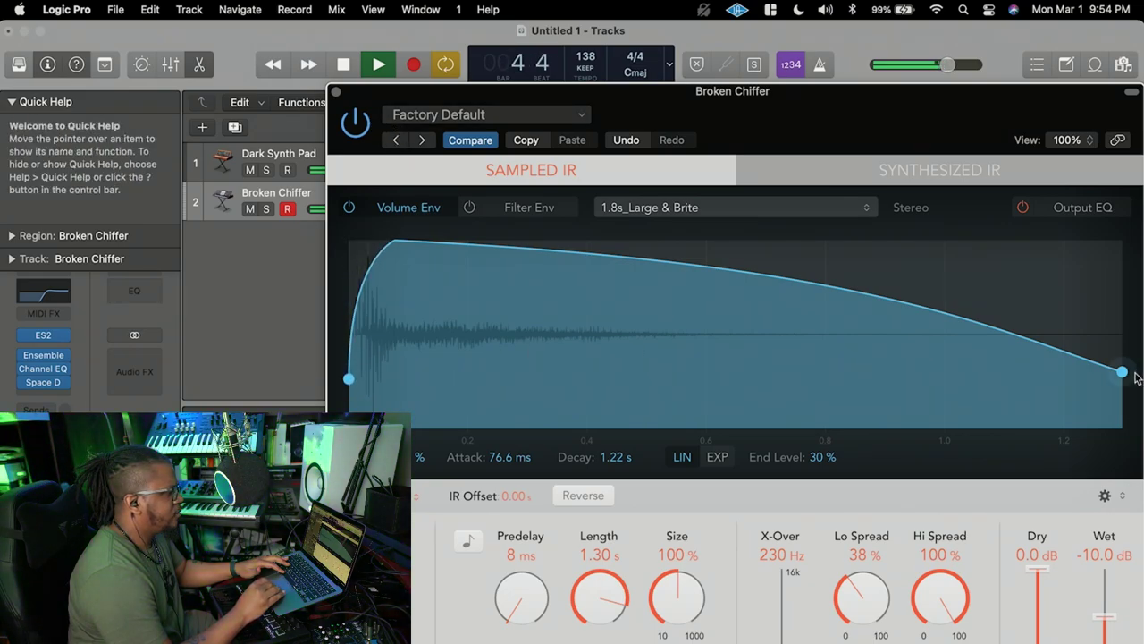
{"action": "left_click_drag", "start_coordinate": [1123, 374], "coordinate": [738, 472]}
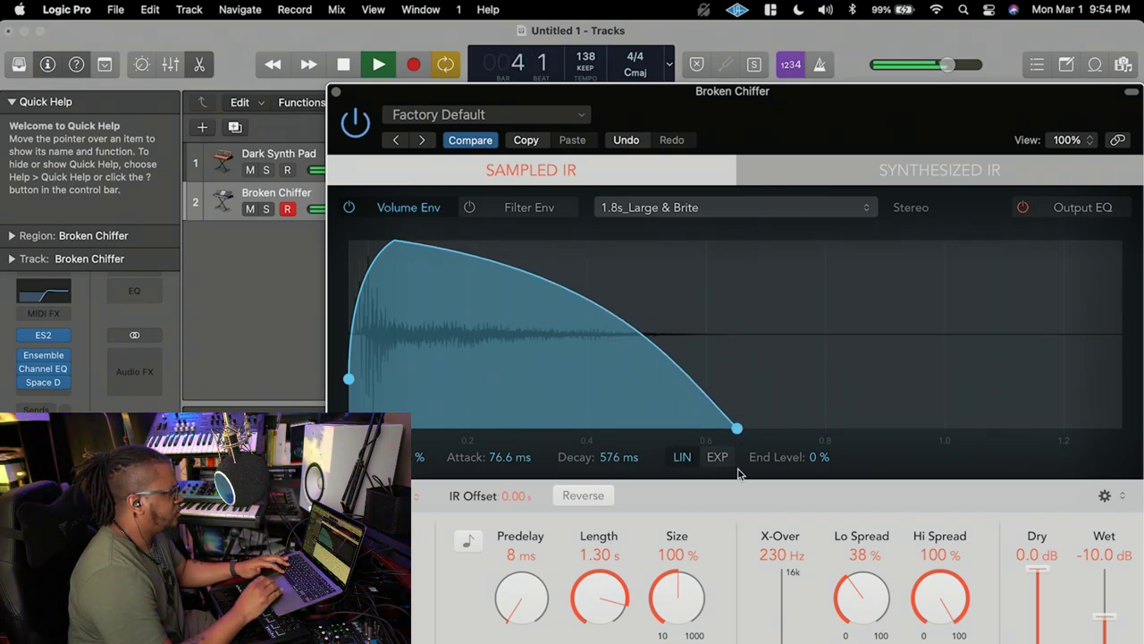
{"action": "left_click", "coordinate": [336, 92]}
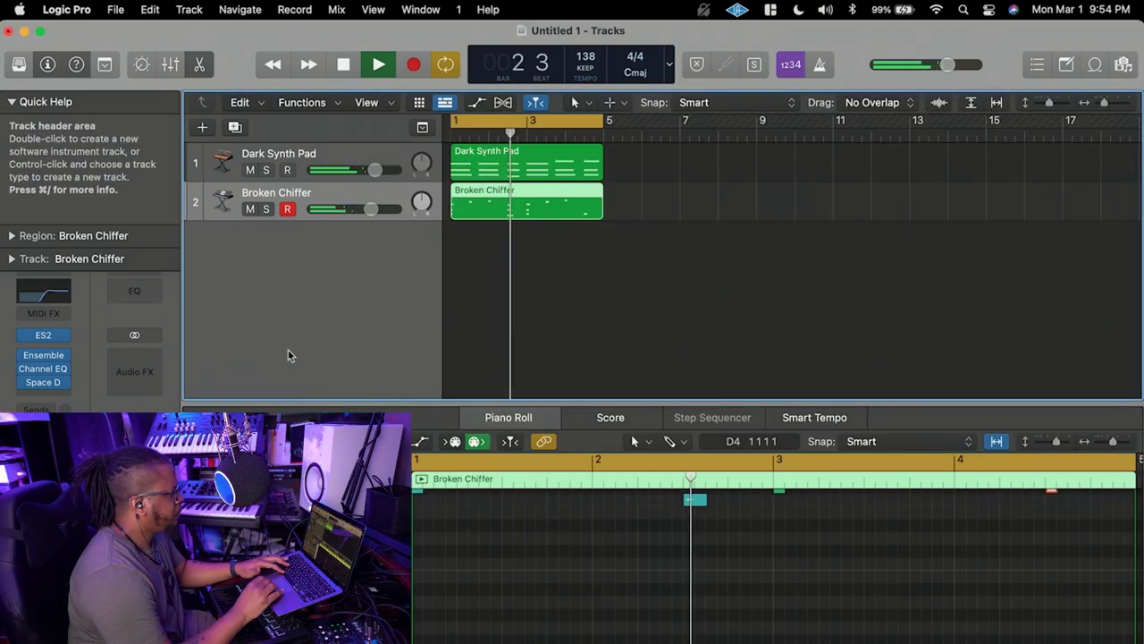
Browse the BP-2 drive's BP SOUNDS folder to the ELIXR DRUM KIT and open its CLAPS x SNAPS_ELIXR folder.
{"action": "left_click", "coordinate": [1123, 66]}
{"action": "left_click", "coordinate": [1021, 103]}
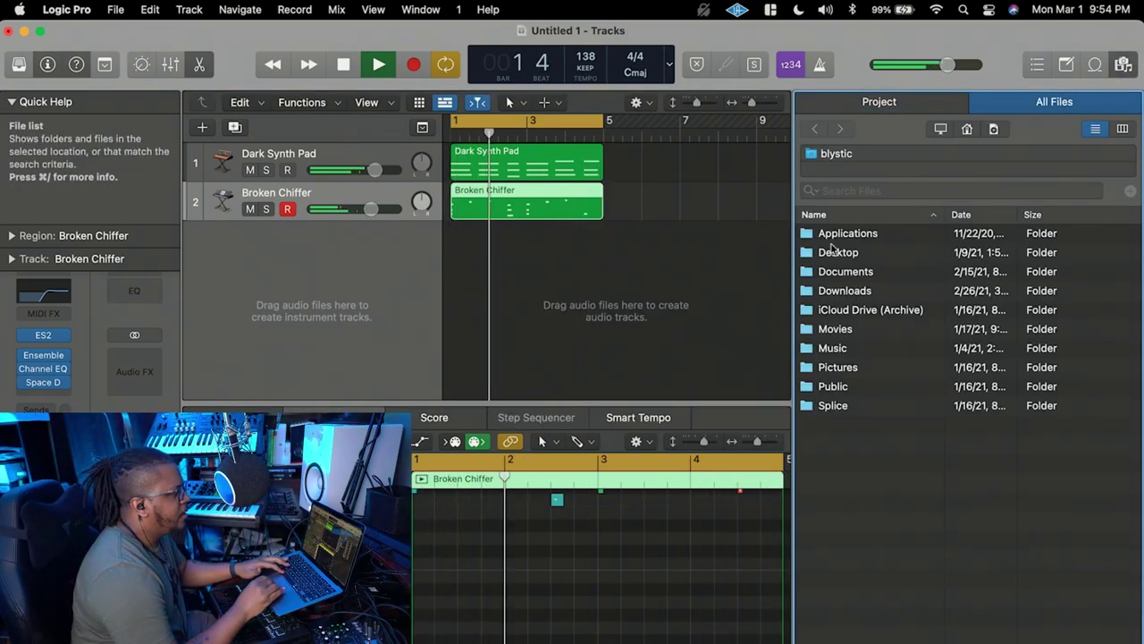
{"action": "left_click", "coordinate": [941, 129]}
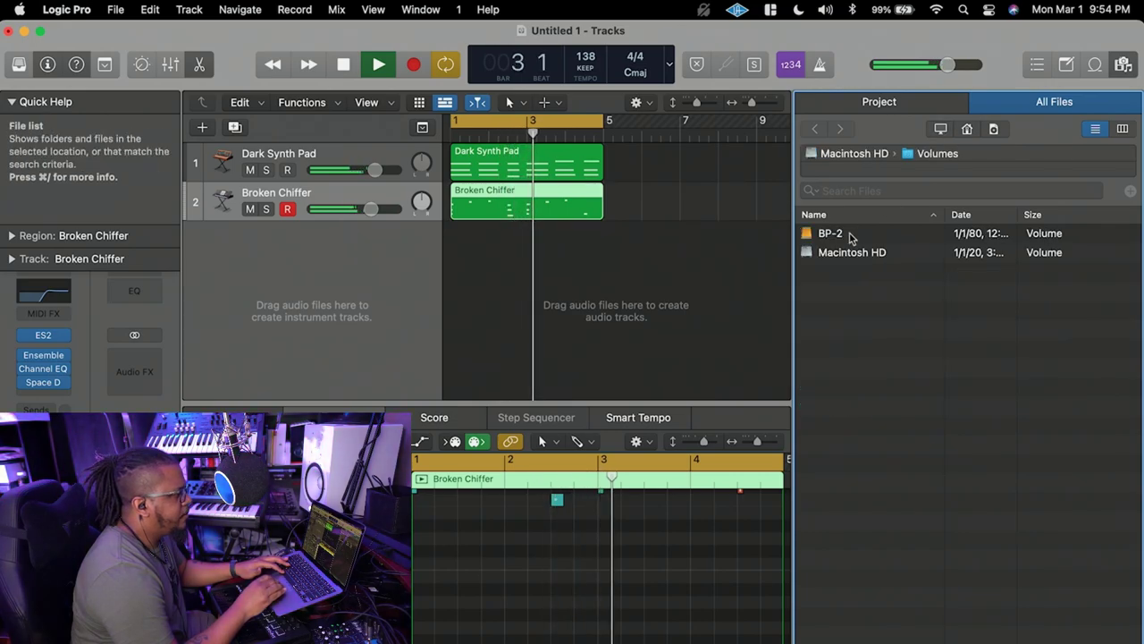
{"action": "double_click", "coordinate": [827, 234]}
{"action": "double_click", "coordinate": [833, 254]}
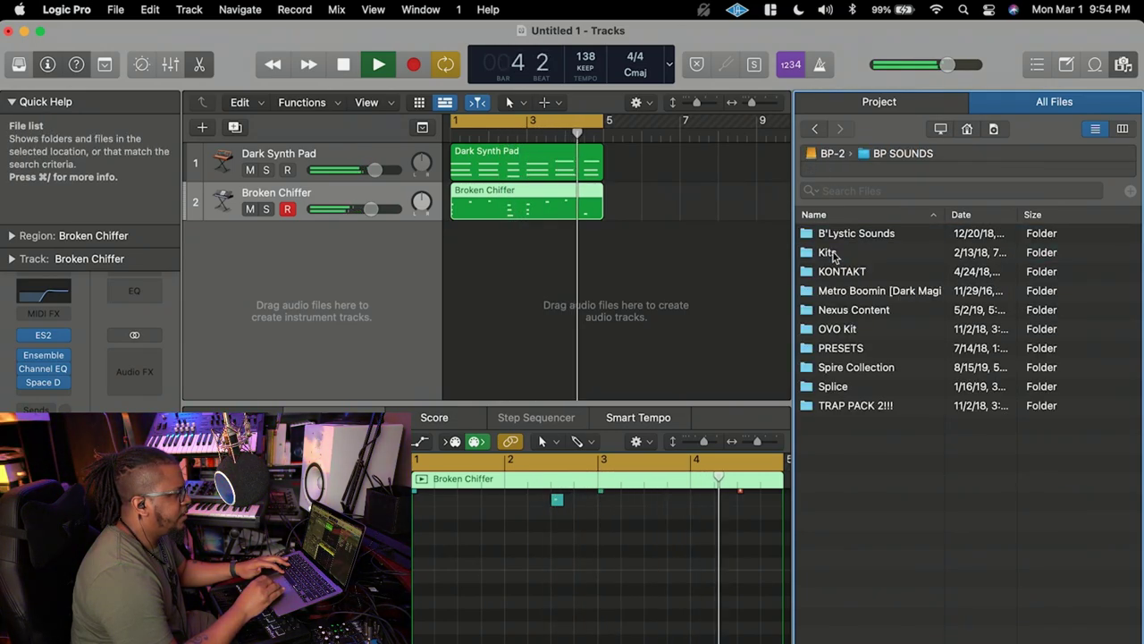
{"action": "double_click", "coordinate": [835, 234]}
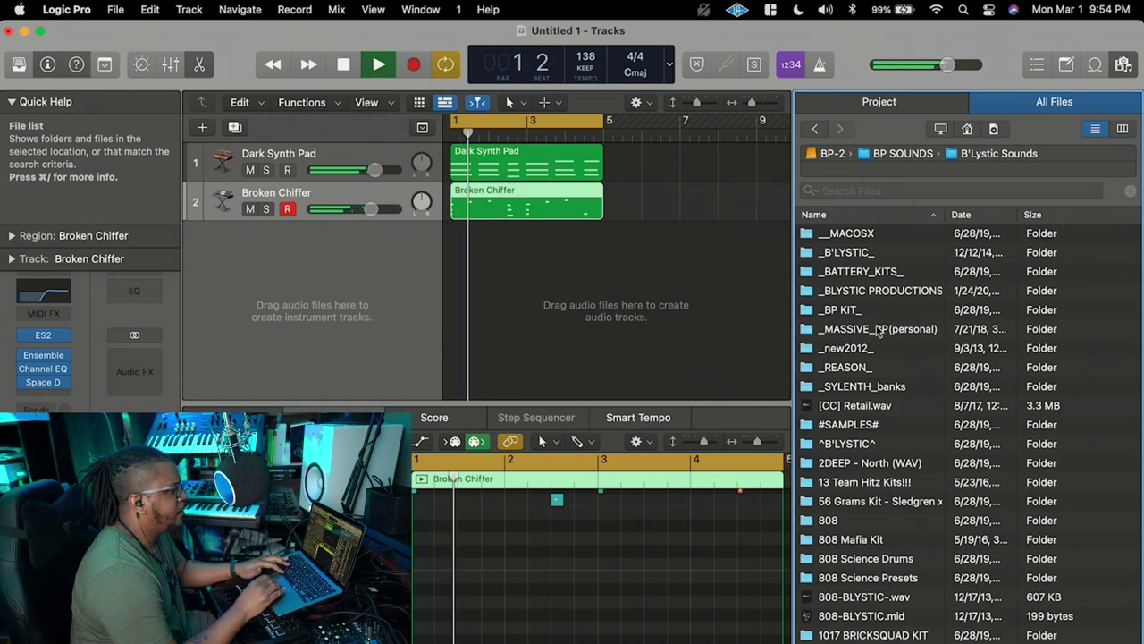
{"action": "double_click", "coordinate": [876, 291]}
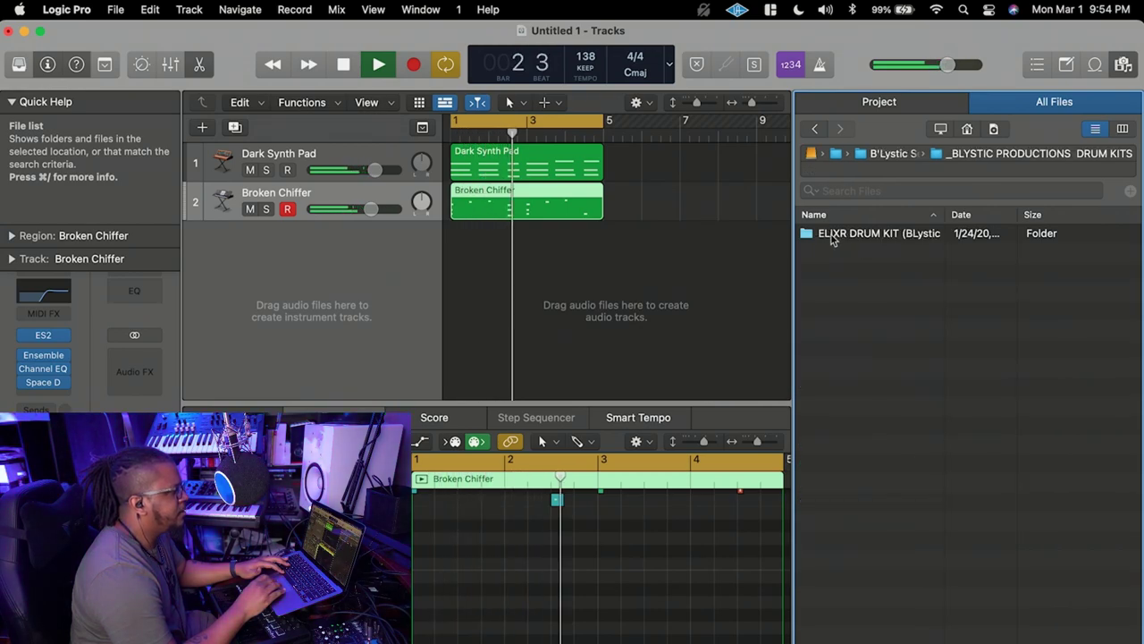
{"action": "double_click", "coordinate": [835, 236]}
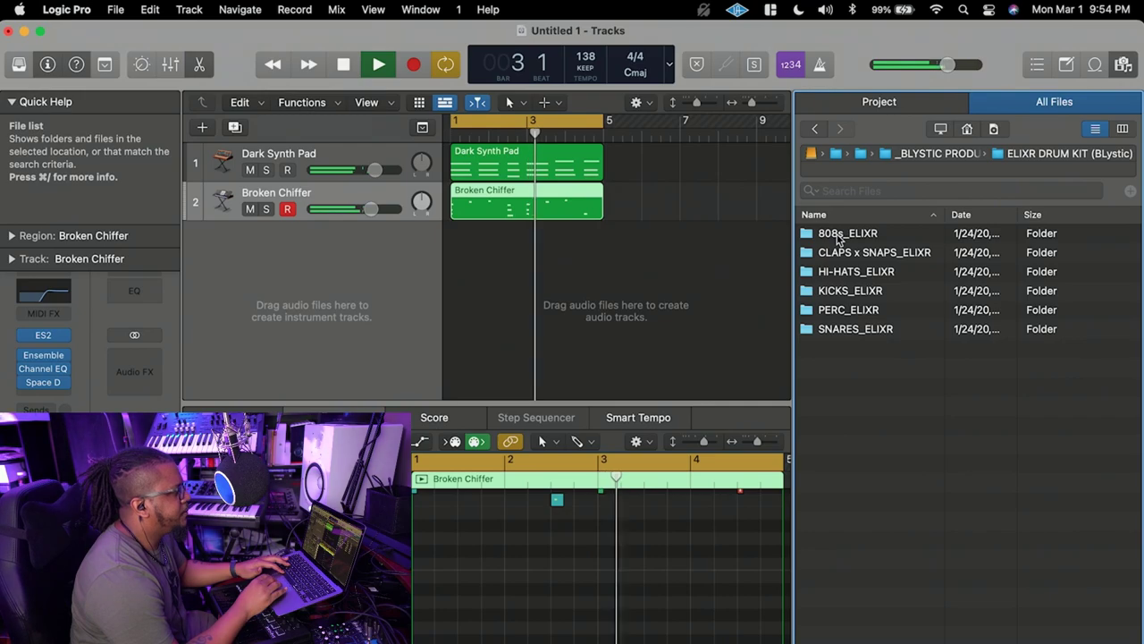
{"action": "double_click", "coordinate": [849, 253]}
Audition CLAP 2 and CLAP 3 and load CLAP 2 ELIXR DRUM KIT into a new Quick Sampler track.
{"action": "left_click", "coordinate": [876, 253]}
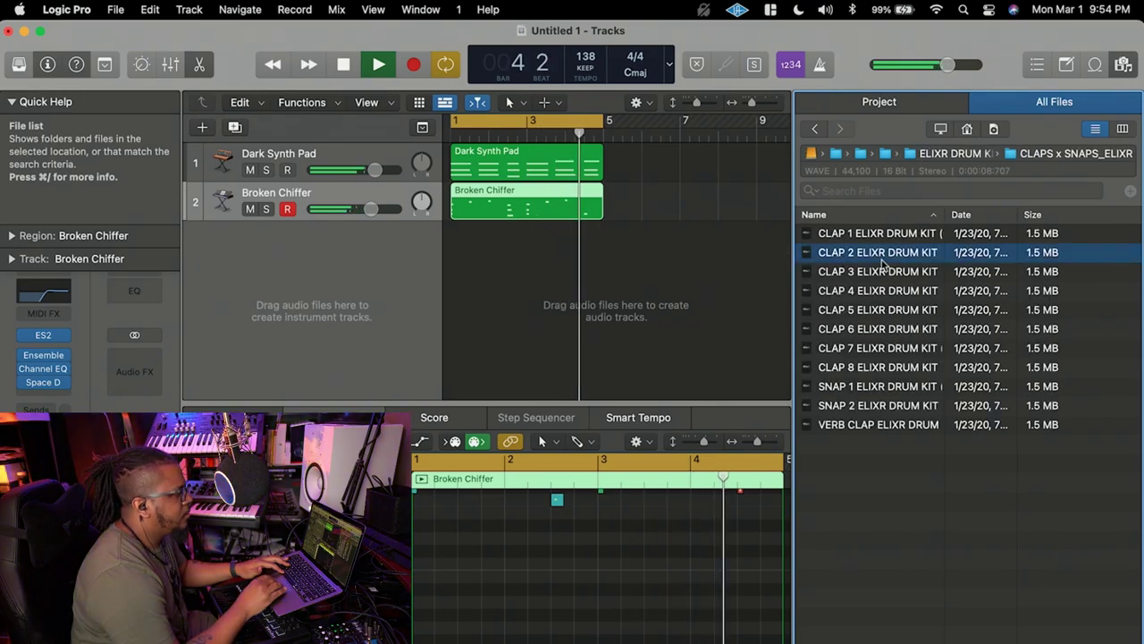
{"action": "left_click", "coordinate": [869, 271]}
{"action": "left_click", "coordinate": [861, 256]}
{"action": "left_click_drag", "start_coordinate": [861, 256], "coordinate": [321, 266]}
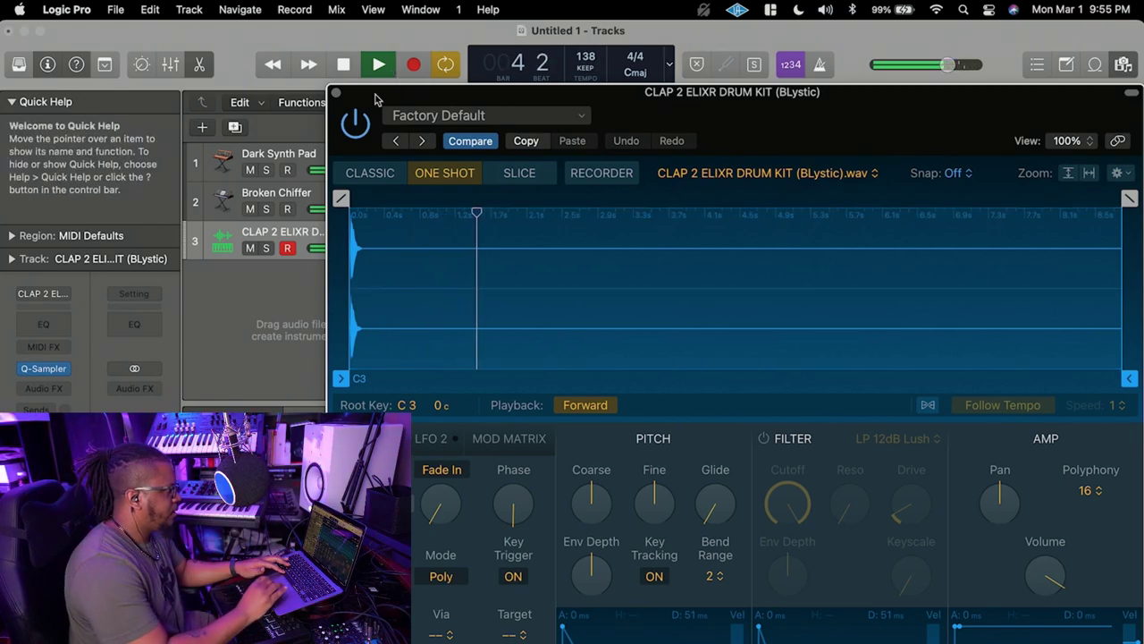
{"action": "left_click", "coordinate": [336, 95]}
Record a four-bar pattern on the CLAP 2 track with one clap per bar and the metronome on, and close the Piano Roll.
{"action": "left_click", "coordinate": [343, 64]}
{"action": "left_click", "coordinate": [411, 73]}
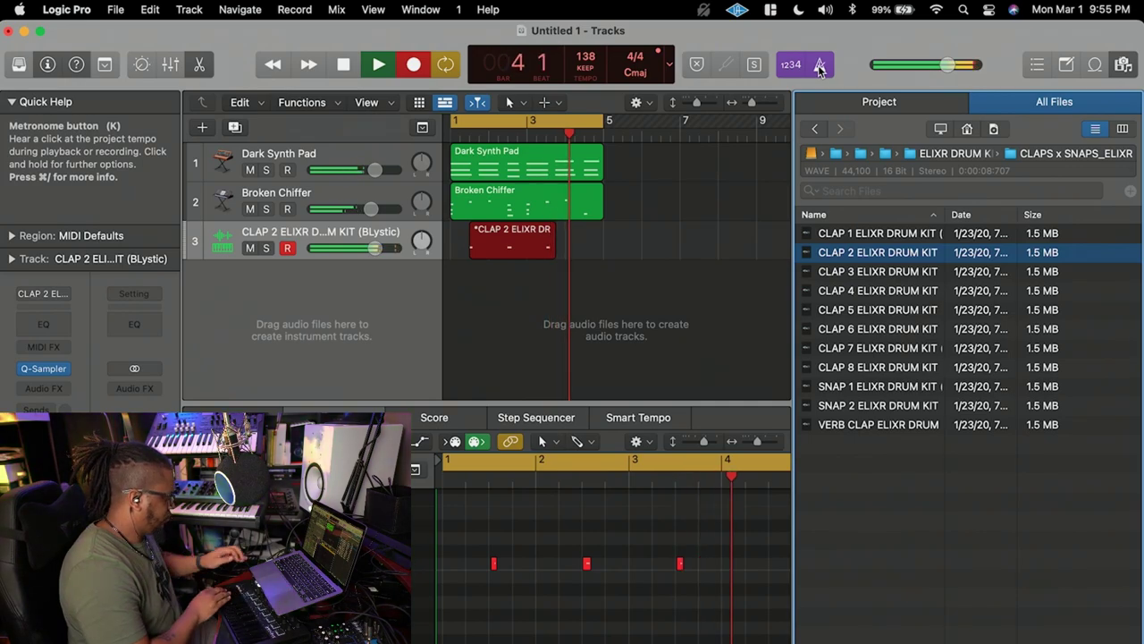
{"action": "key", "text": "space"}
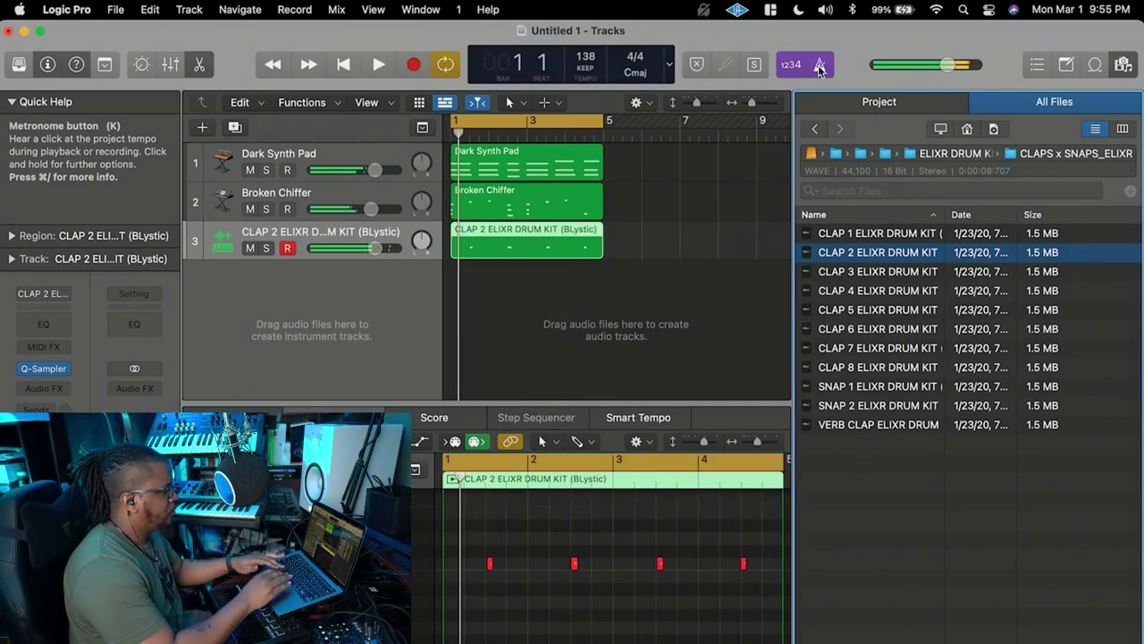
{"action": "double_click", "coordinate": [556, 244]}
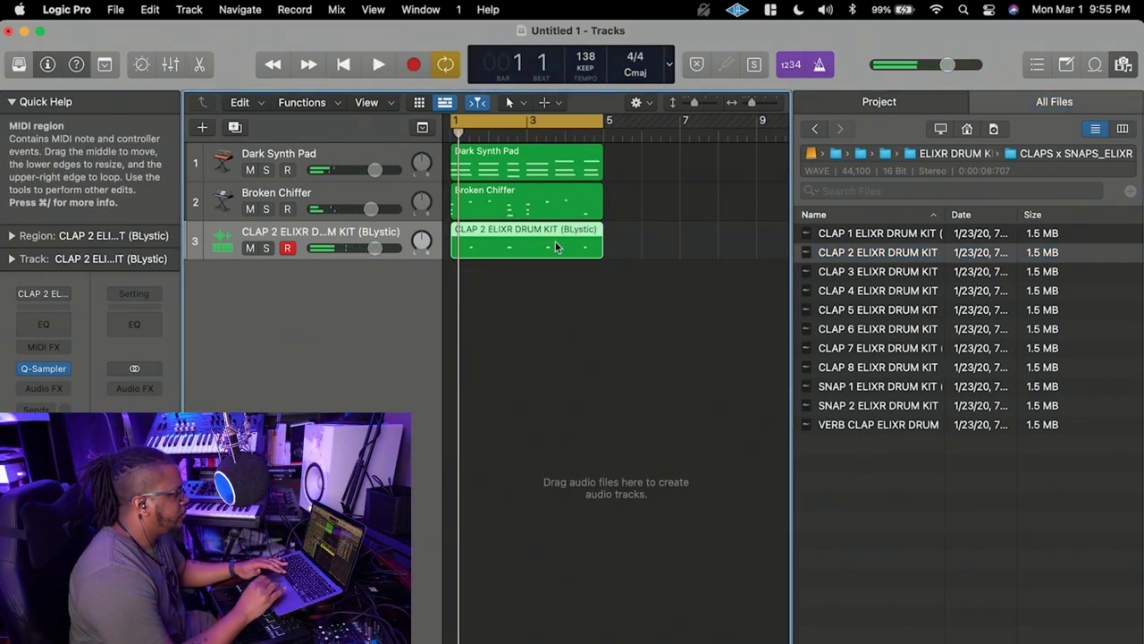
Open the CLAP 2 region in the Piano Roll, quantize all its notes, and play back the loop.
{"action": "double_click", "coordinate": [523, 246]}
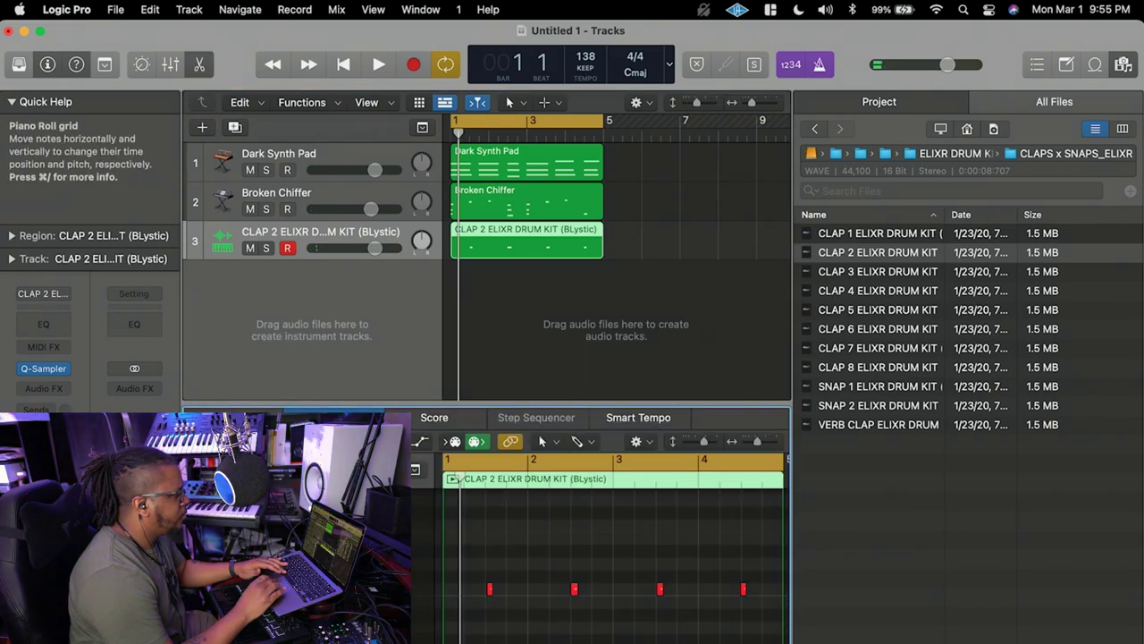
{"action": "right_click", "coordinate": [558, 568]}
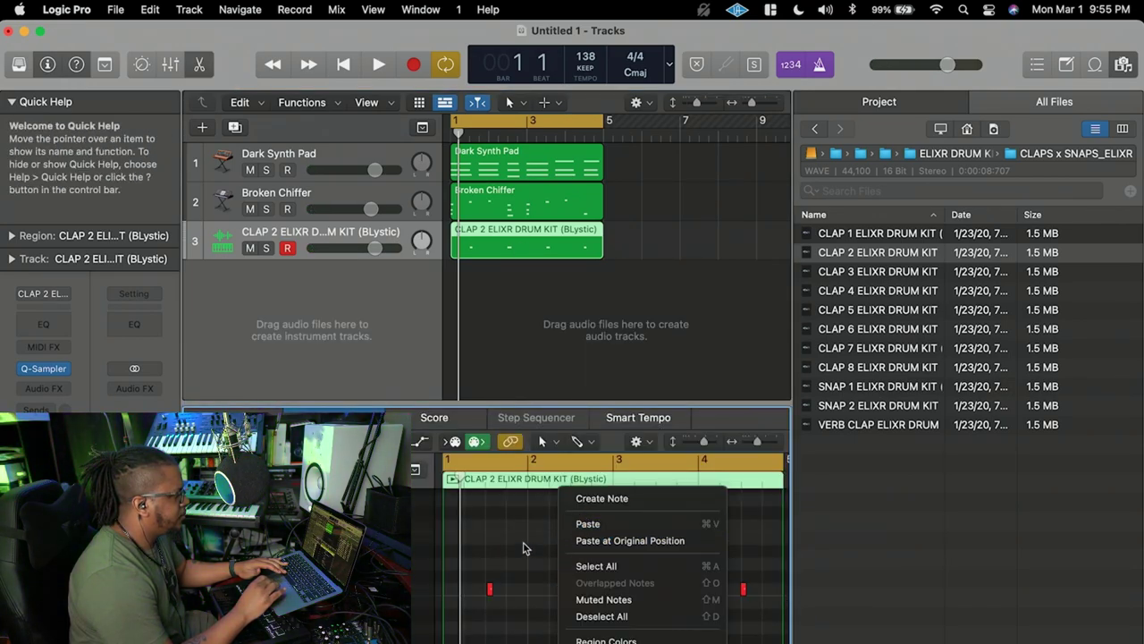
{"action": "left_click", "coordinate": [597, 566]}
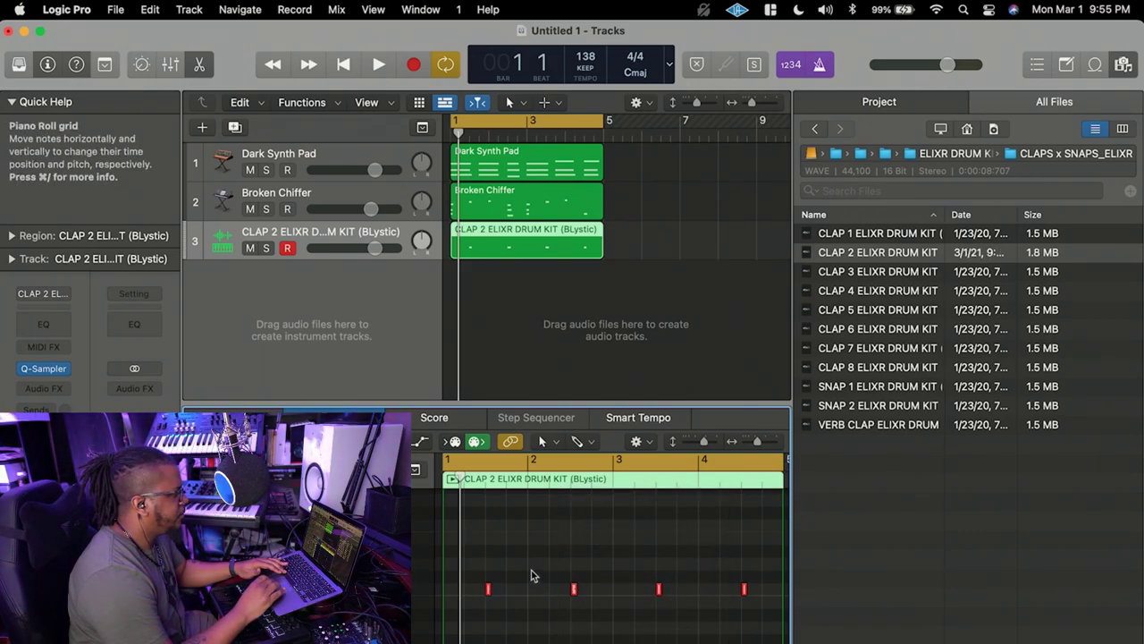
{"action": "key", "text": "space"}
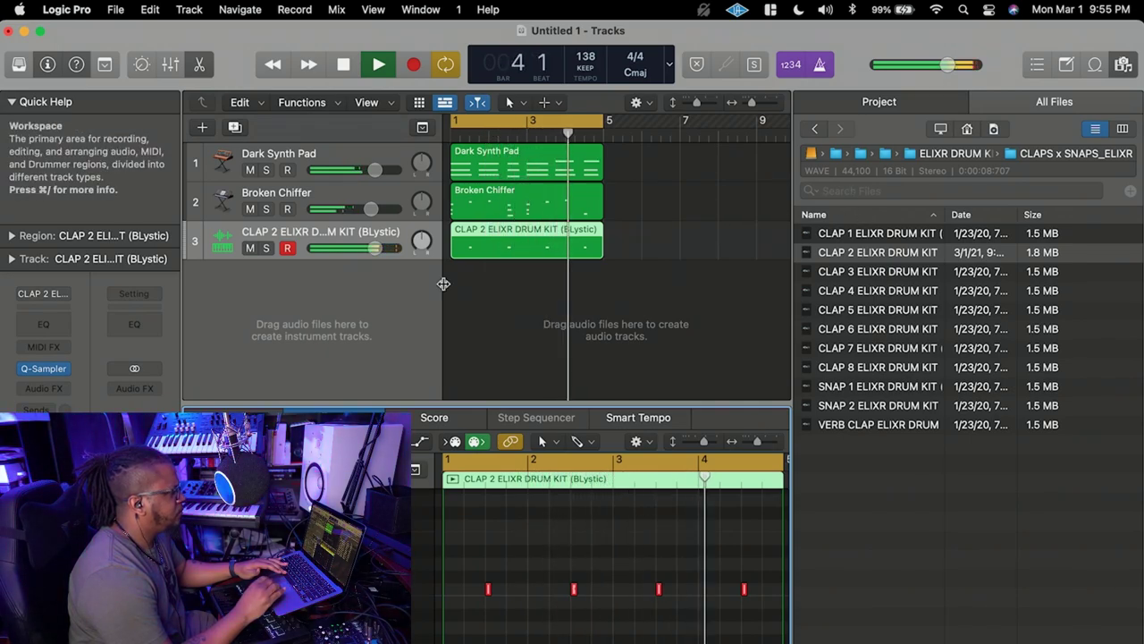
Audition PERC 2 and PERC 3 in the PERC_ELIXR folder and load PERC 3 ELIXR DRUM KIT into a new Quick Sampler track.
{"action": "left_click", "coordinate": [877, 257]}
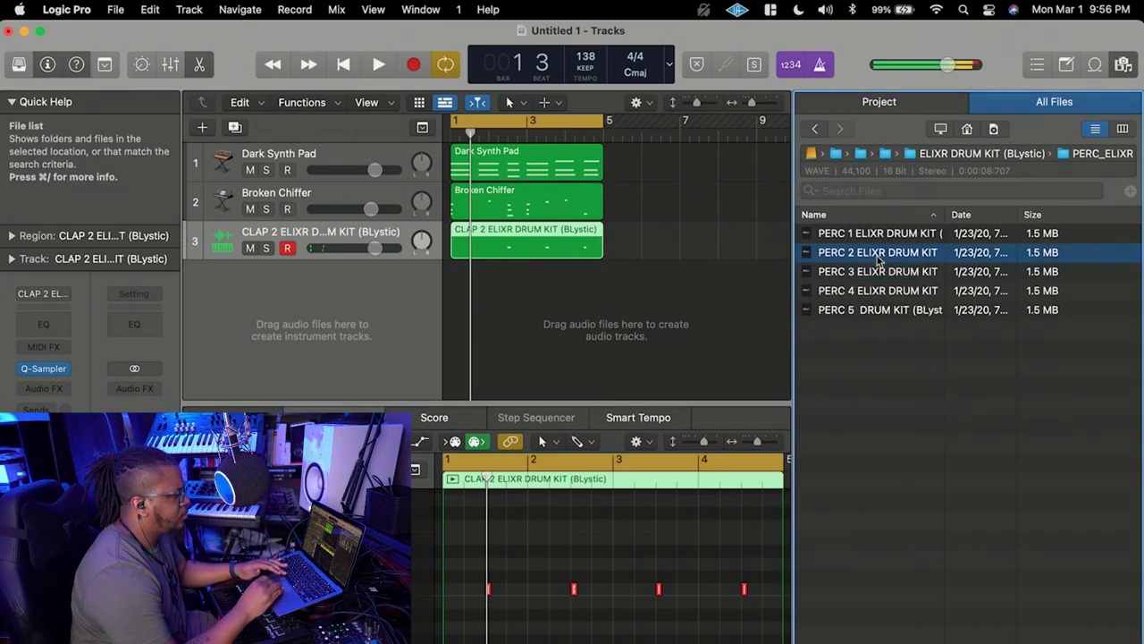
{"action": "left_click", "coordinate": [878, 272]}
{"action": "left_click_drag", "start_coordinate": [878, 273], "coordinate": [348, 270]}
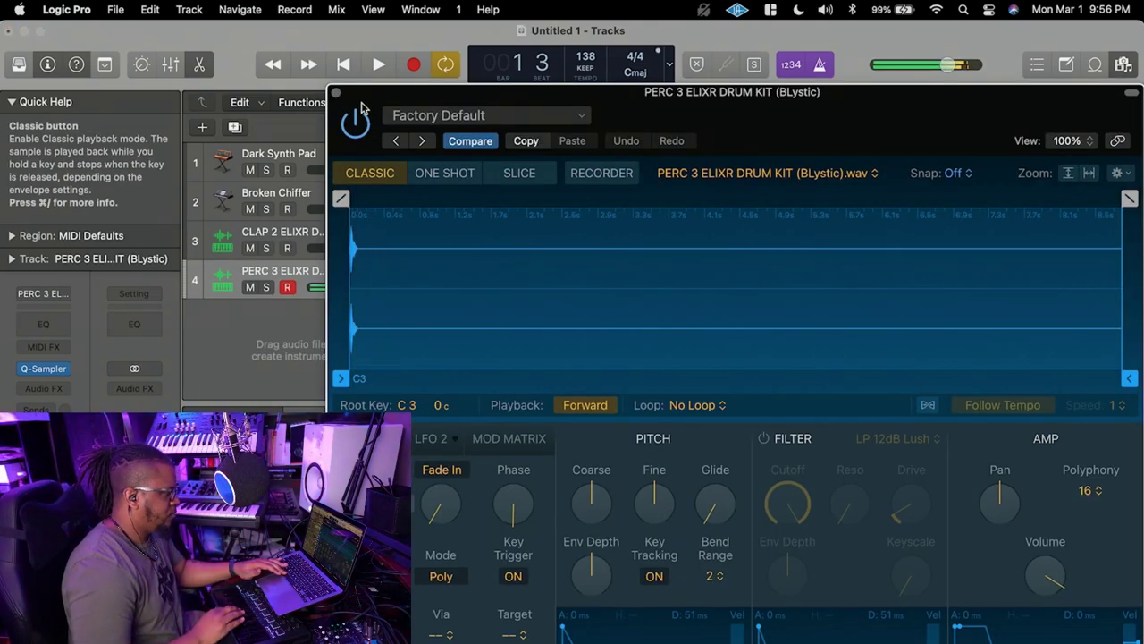
Record a four-bar pattern of mostly paired hits on the PERC 3 track and quantize all its notes.
{"action": "key", "text": "space"}
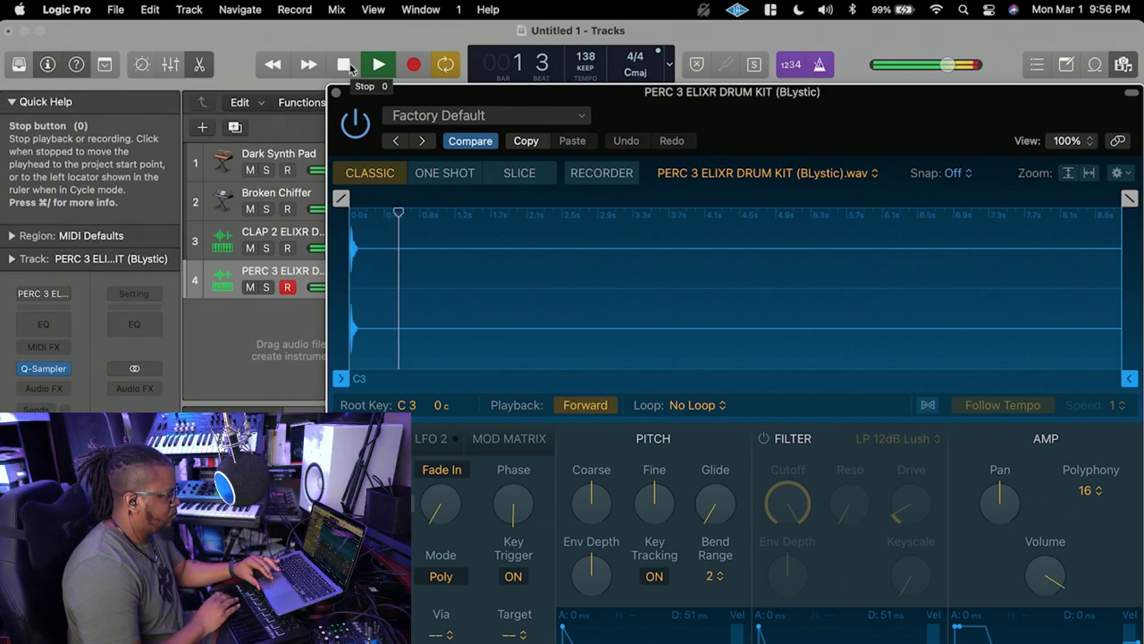
{"action": "left_click", "coordinate": [409, 63]}
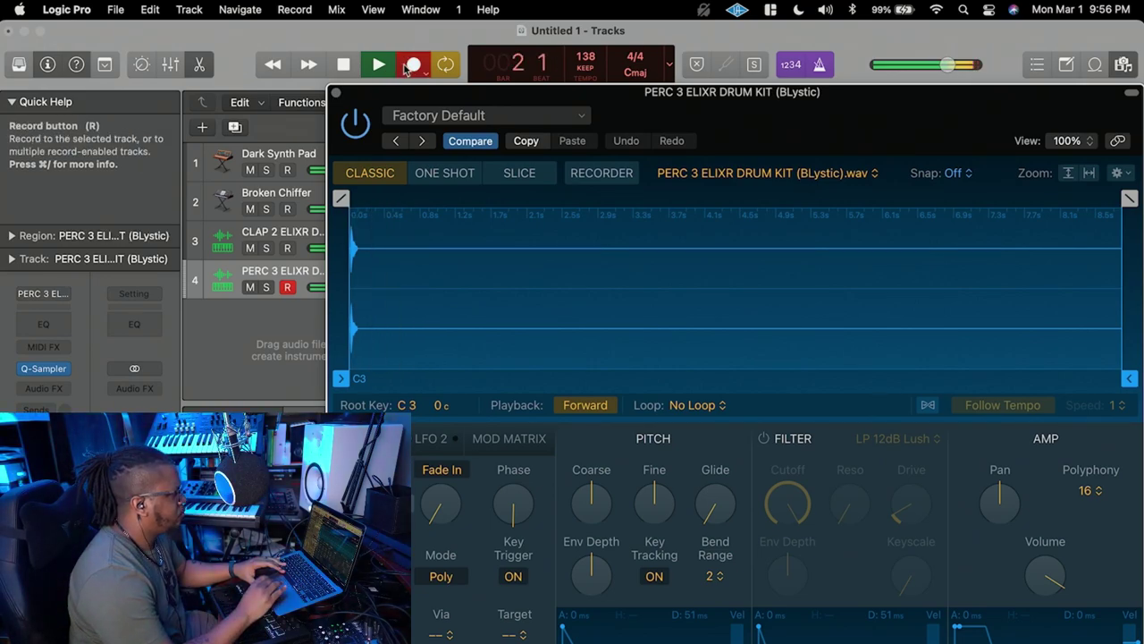
{"action": "left_click", "coordinate": [336, 93]}
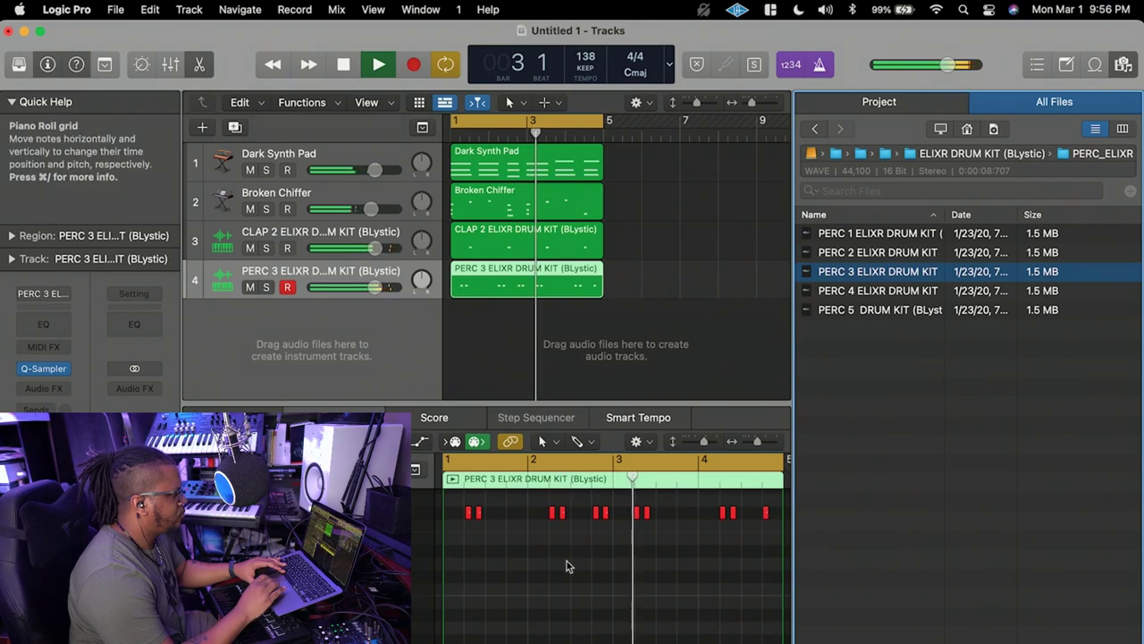
{"action": "right_click", "coordinate": [549, 491]}
{"action": "left_click", "coordinate": [574, 569]}
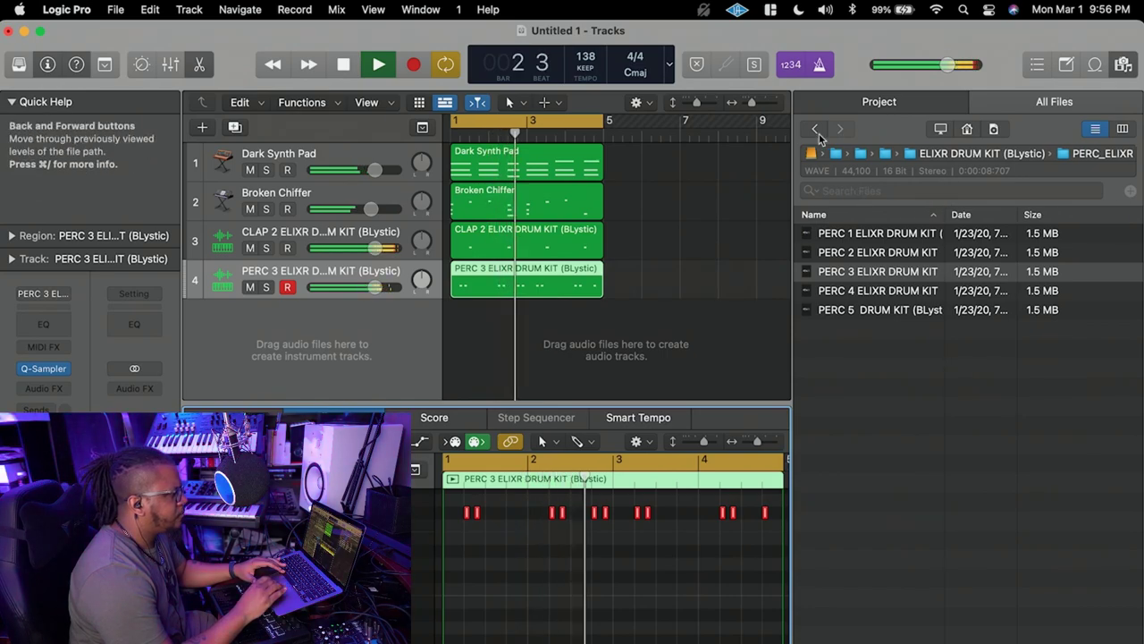
Open the drum kit's HI-HATS_ELIXR folder and audition HIHAT 8, 9, 11, 16 and 19 against the playing loop.
{"action": "left_click", "coordinate": [898, 153]}
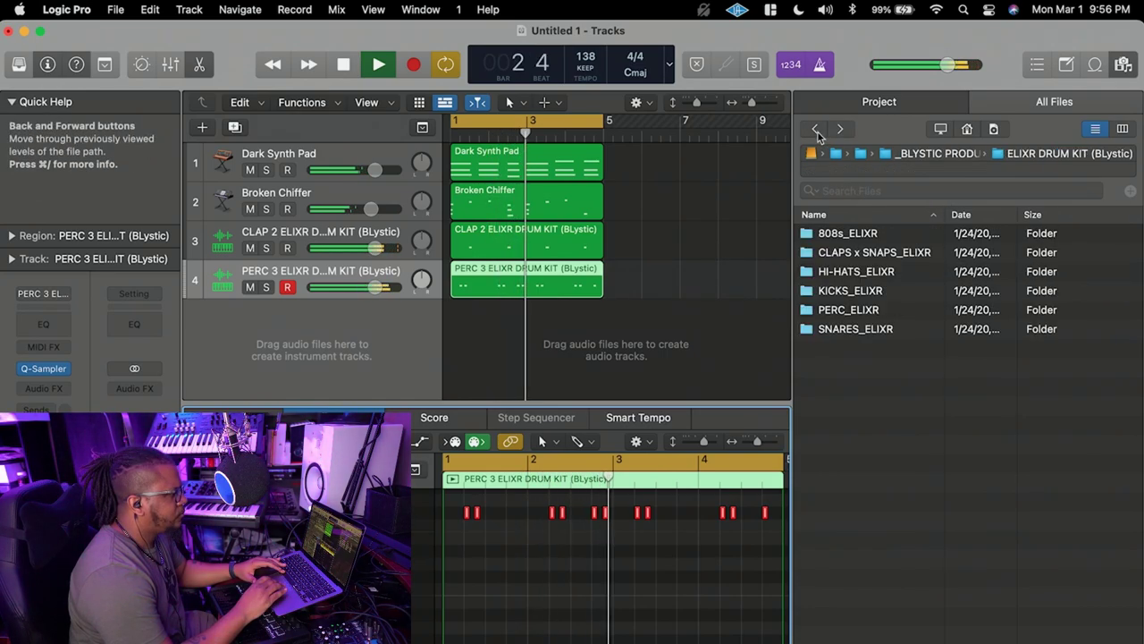
{"action": "double_click", "coordinate": [857, 271]}
{"action": "left_click", "coordinate": [864, 277]}
{"action": "left_click", "coordinate": [867, 386]}
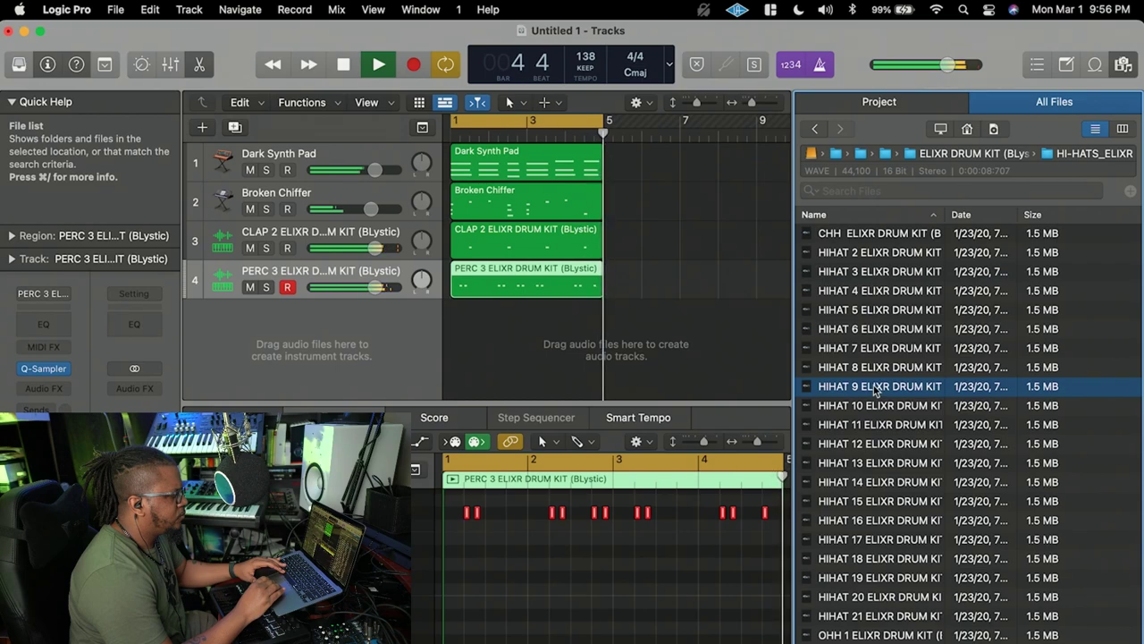
{"action": "left_click", "coordinate": [870, 368]}
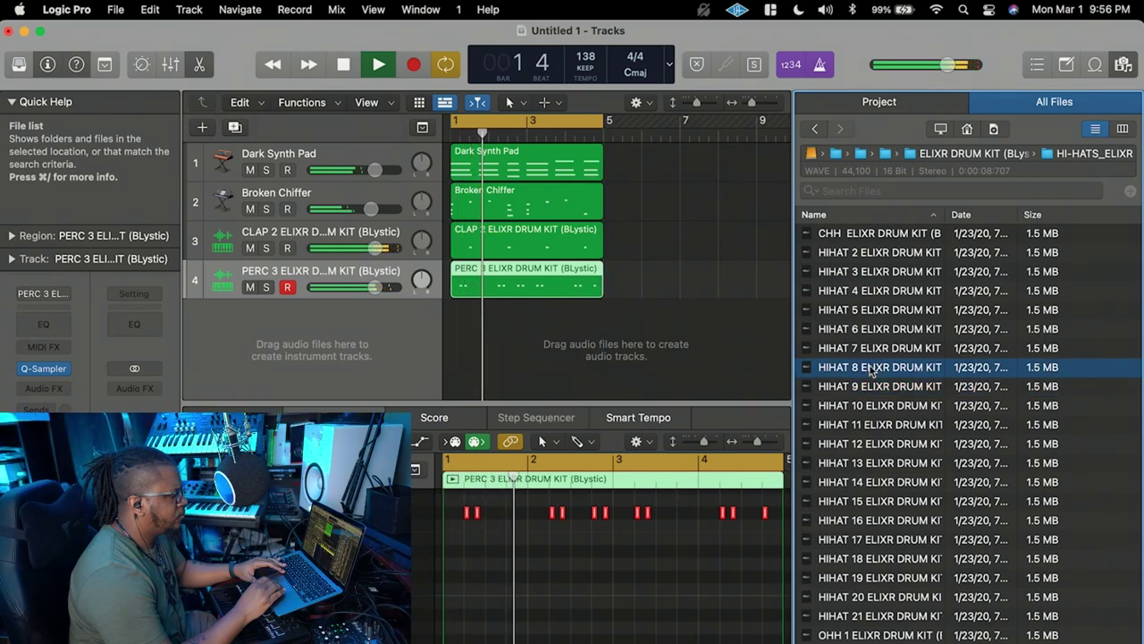
{"action": "left_click", "coordinate": [872, 425]}
{"action": "left_click", "coordinate": [873, 520]}
{"action": "left_click", "coordinate": [874, 578]}
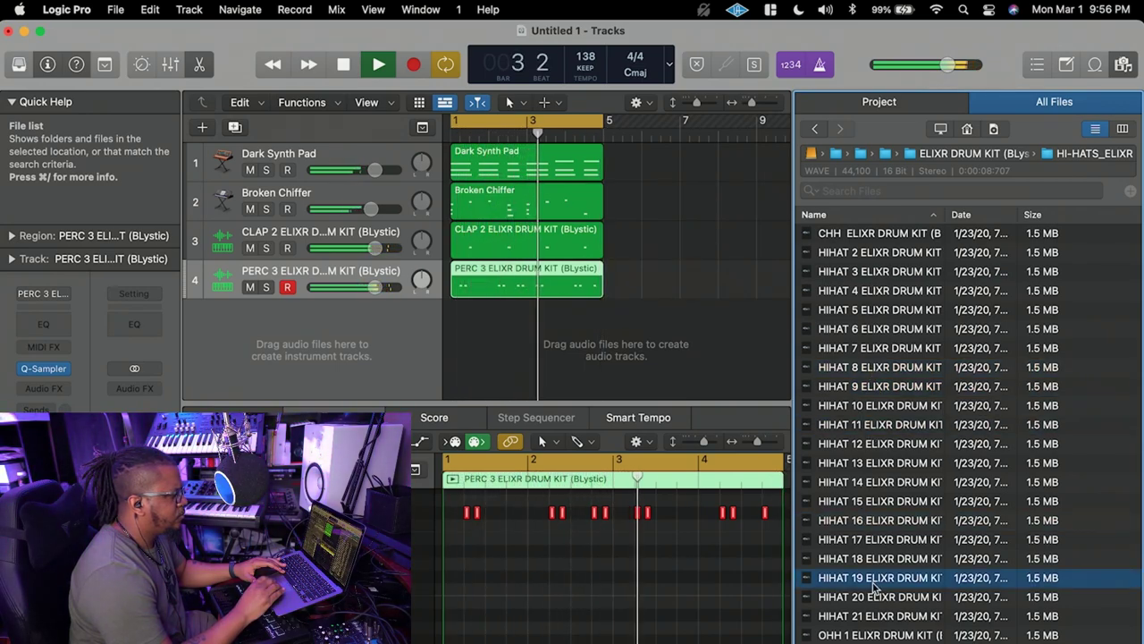
{"action": "key", "text": "space"}
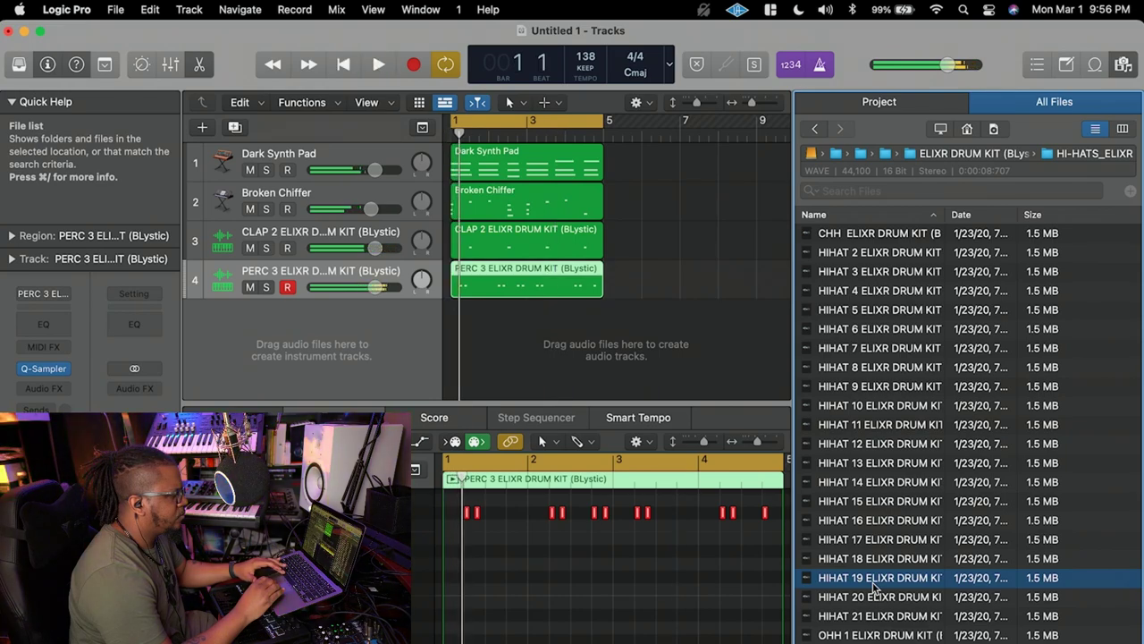
Compare HIHAT 15 through HIHAT 20 and load HIHAT 16 ELIXR DRUM KIT into a new Quick Sampler track.
{"action": "left_click", "coordinate": [874, 596]}
{"action": "left_click", "coordinate": [874, 558]}
{"action": "left_click", "coordinate": [874, 578]}
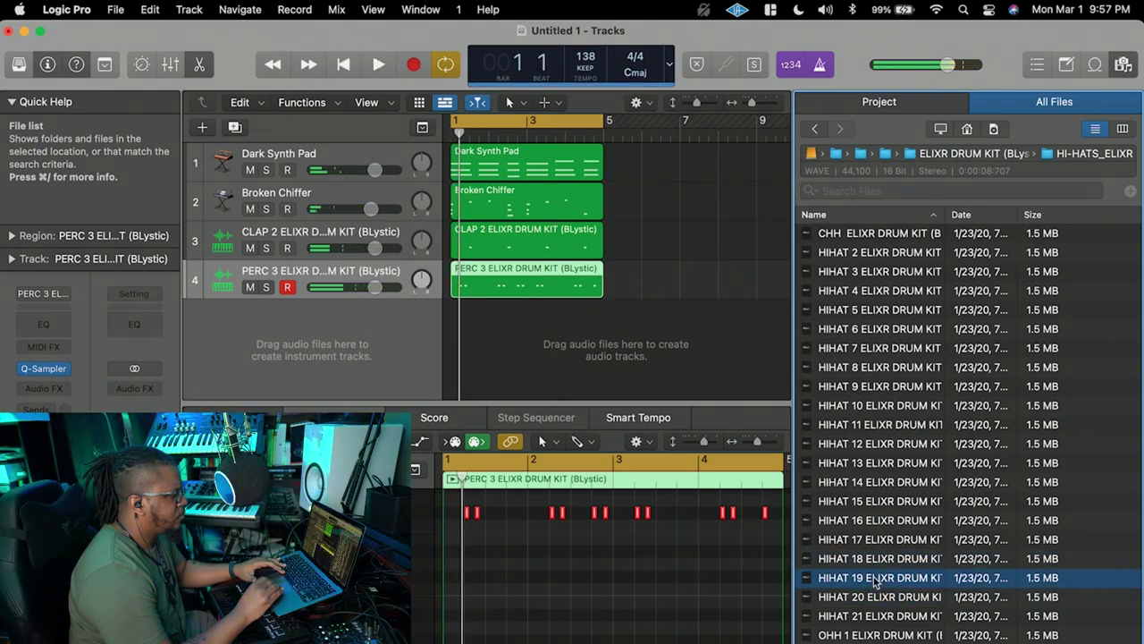
{"action": "left_click", "coordinate": [874, 539]}
{"action": "left_click", "coordinate": [877, 503]}
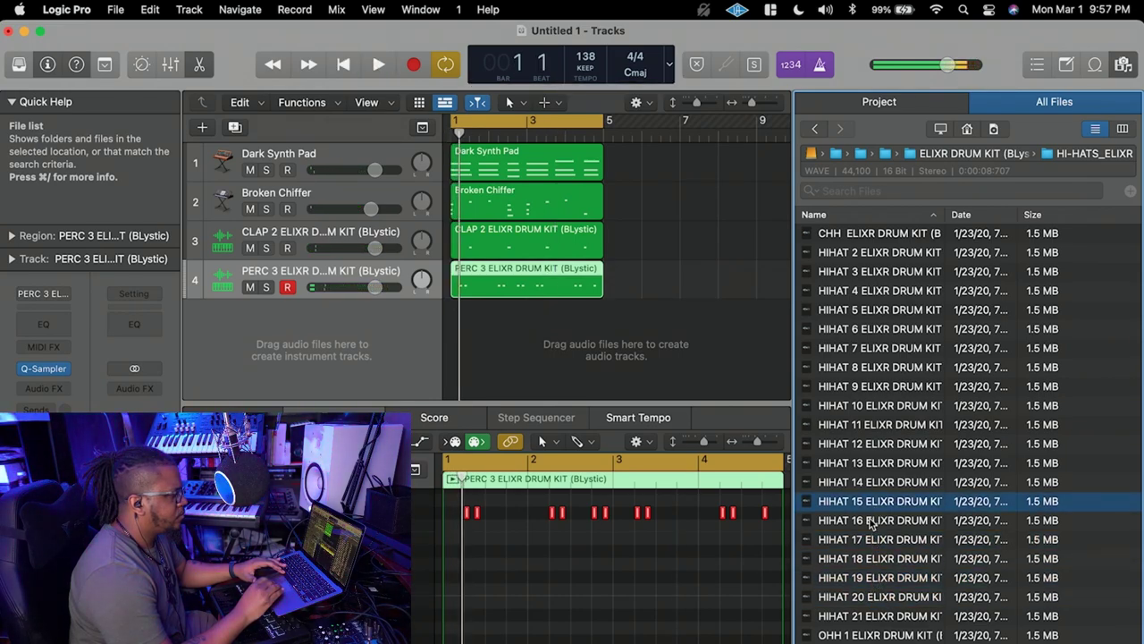
{"action": "left_click", "coordinate": [871, 521]}
{"action": "left_click_drag", "start_coordinate": [874, 523], "coordinate": [328, 274]}
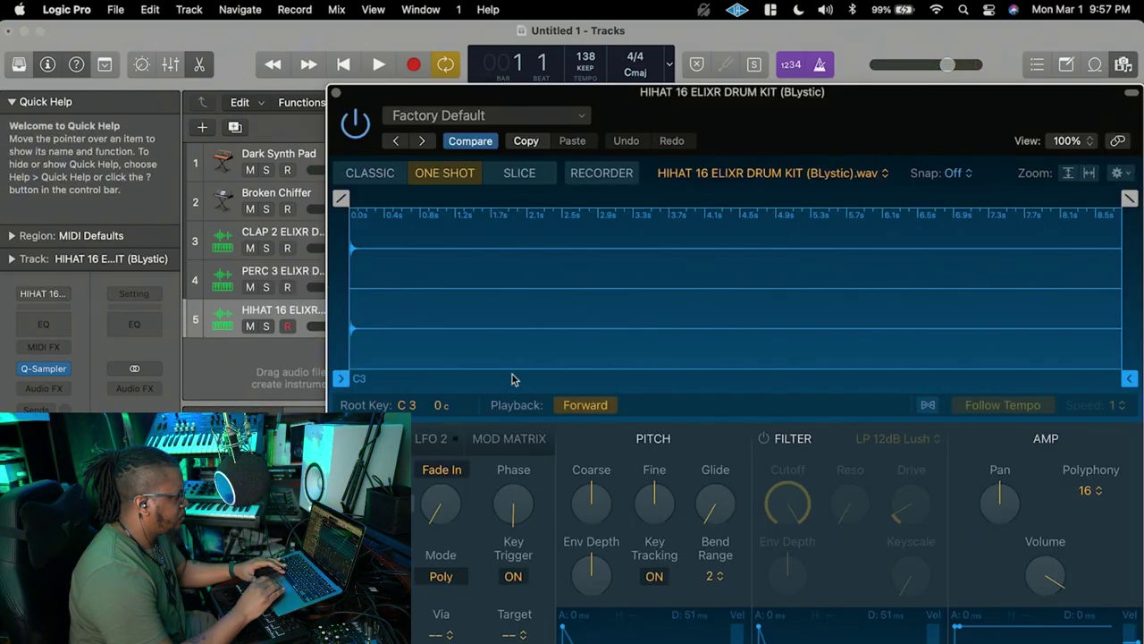
Show the HIHAT 16 track in an enlarged Step Sequencer with the file browser hidden, keeping the /16 step rate.
{"action": "left_click", "coordinate": [336, 92]}
{"action": "left_click_drag", "start_coordinate": [498, 403], "coordinate": [498, 326]}
{"action": "left_click", "coordinate": [535, 337]}
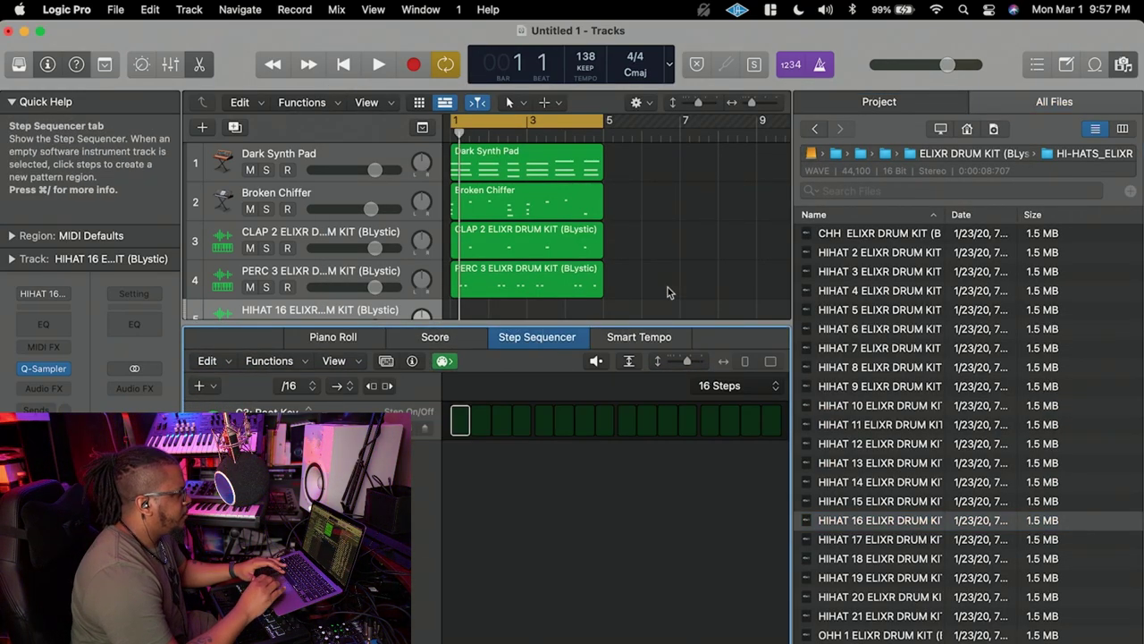
{"action": "left_click", "coordinate": [1128, 67]}
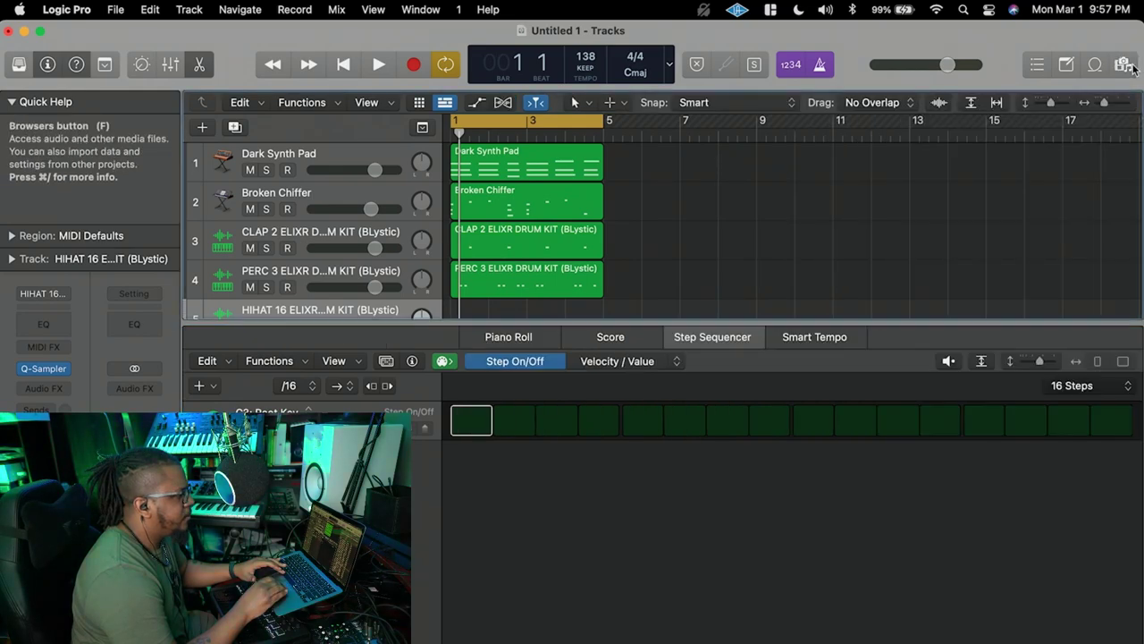
{"action": "left_click", "coordinate": [296, 390]}
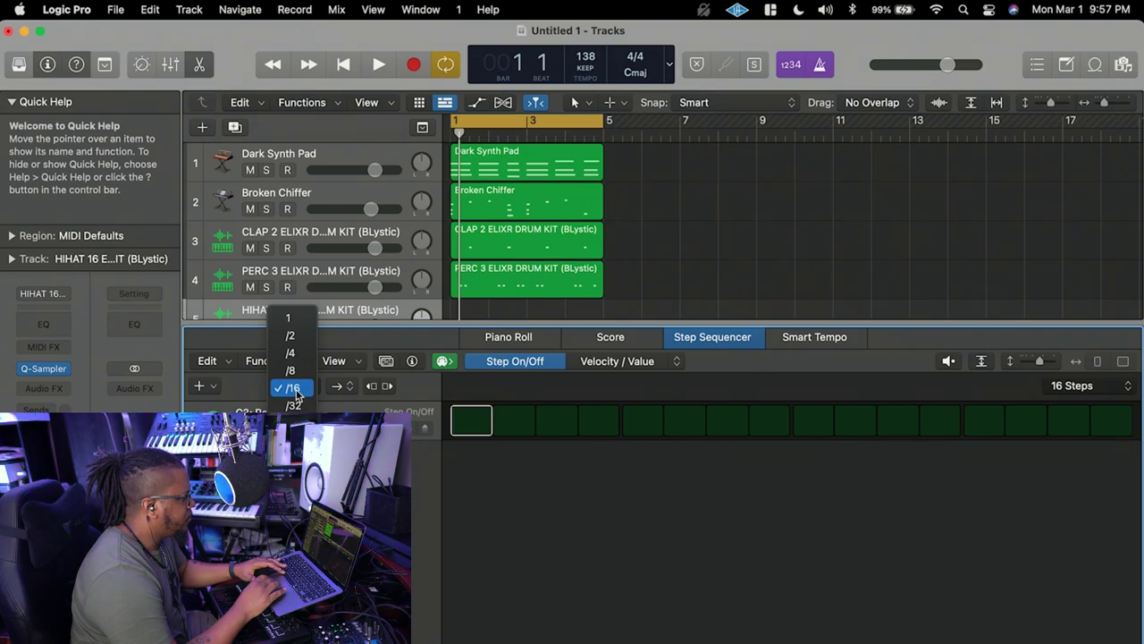
{"action": "left_click", "coordinate": [295, 390]}
Create a pattern region on the HIHAT 16 track with steps 1, 3, 5, 7 and 9 turned on.
{"action": "left_click", "coordinate": [478, 431]}
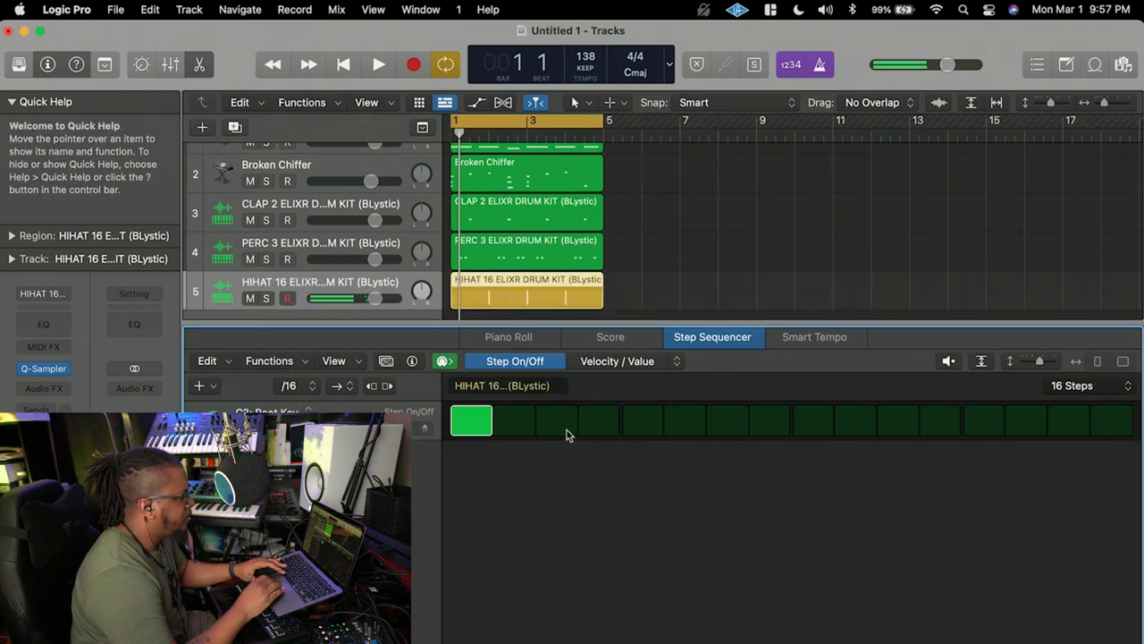
{"action": "key", "text": "space"}
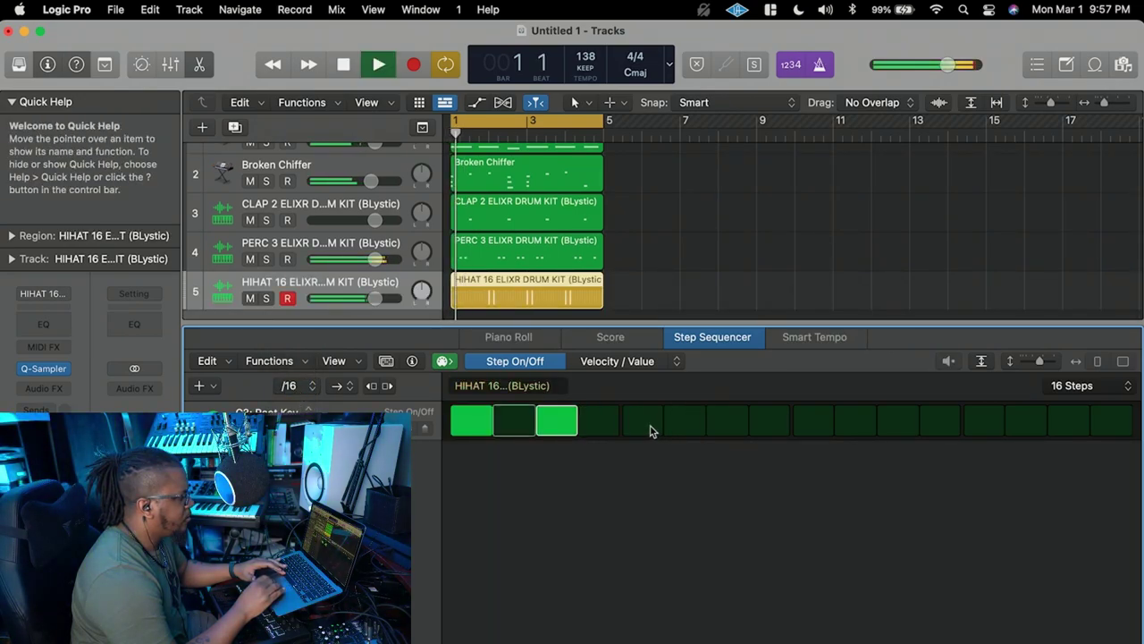
{"action": "left_click", "coordinate": [648, 425]}
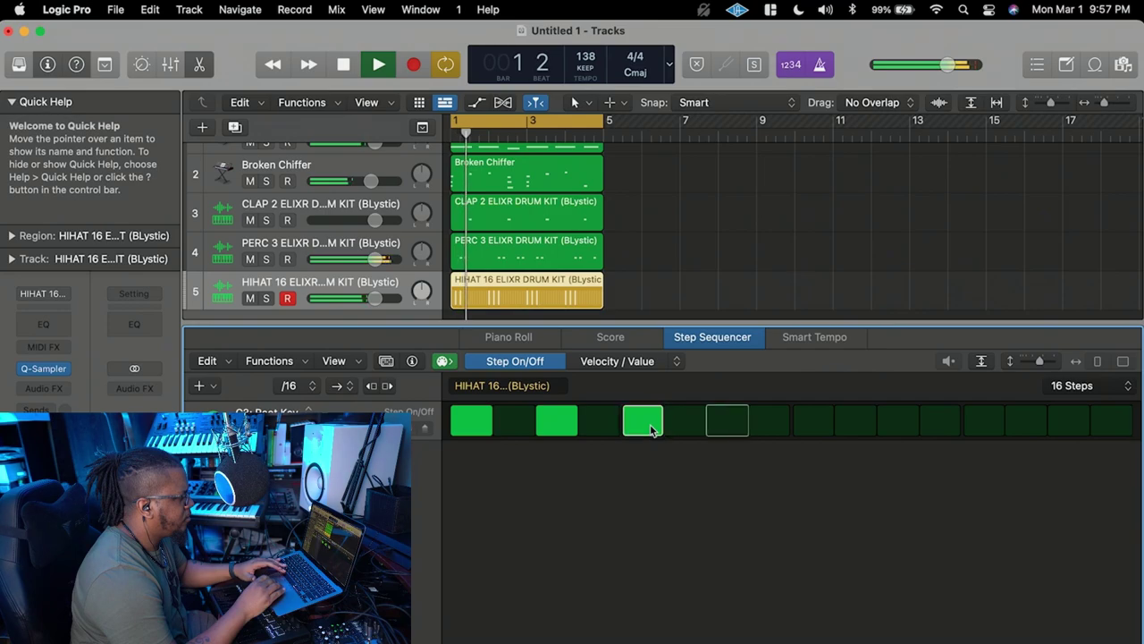
{"action": "left_click", "coordinate": [712, 428]}
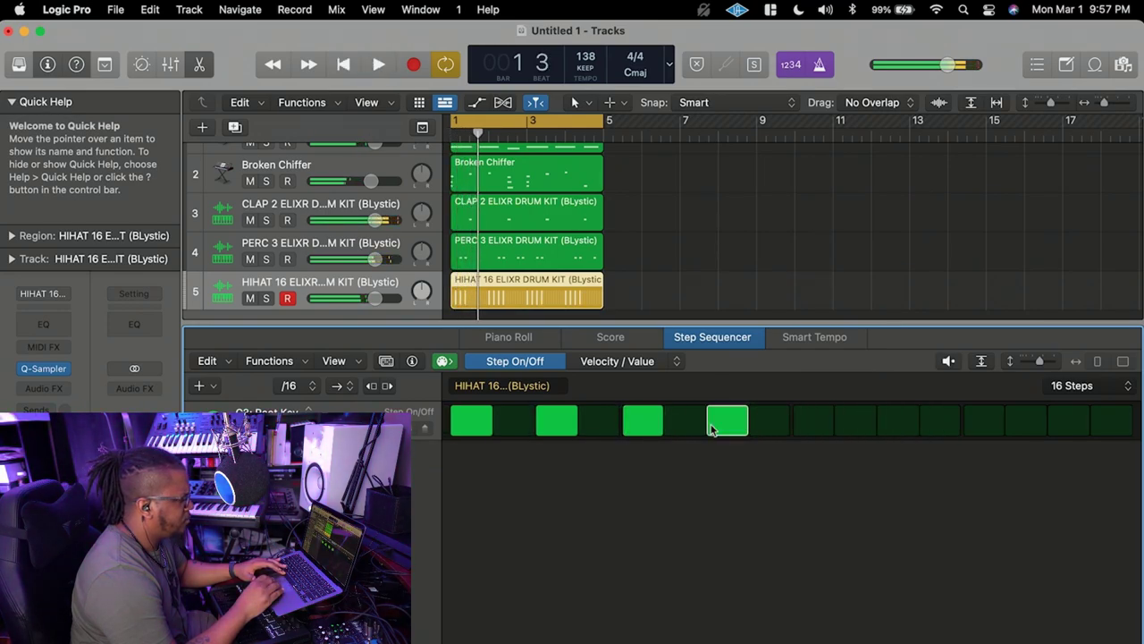
{"action": "left_click", "coordinate": [822, 428]}
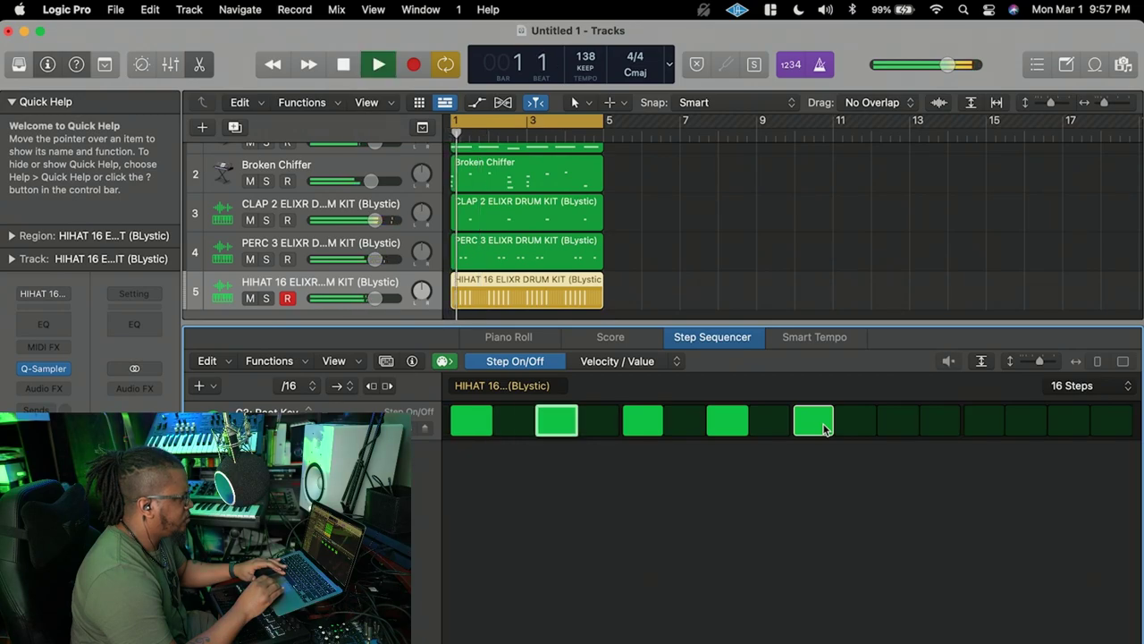
Extend the hi-hat pattern to 32 steps, with alternating hits through step 25 and three-step runs at 9–11, 13–15 and 29–31.
{"action": "key", "text": "space"}
{"action": "key", "text": "space"}
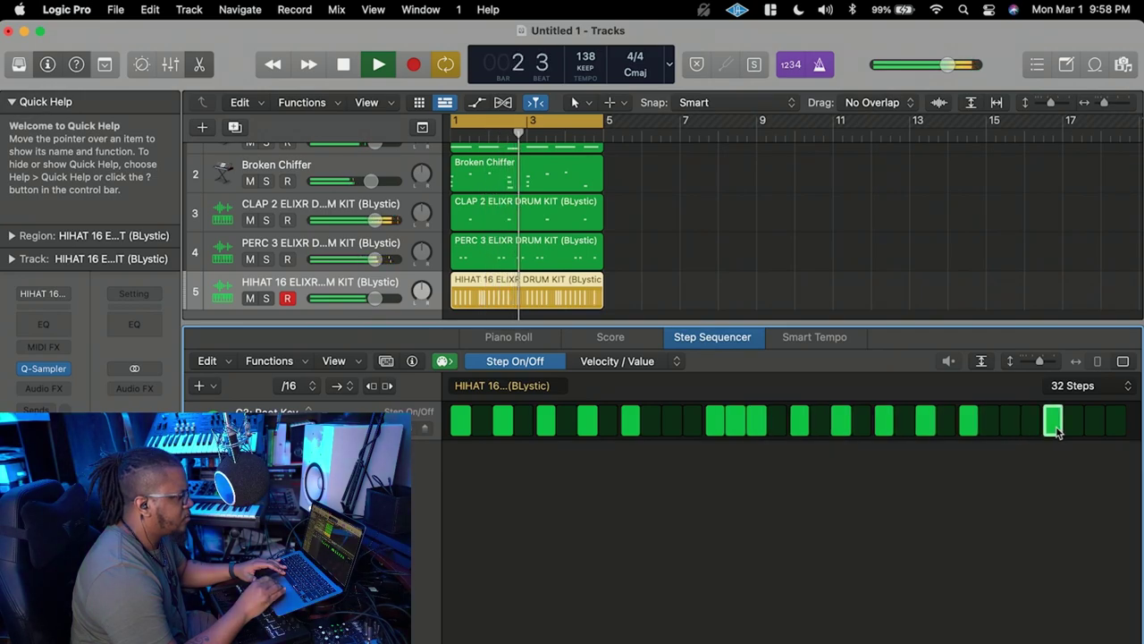
{"action": "left_click", "coordinate": [1091, 432]}
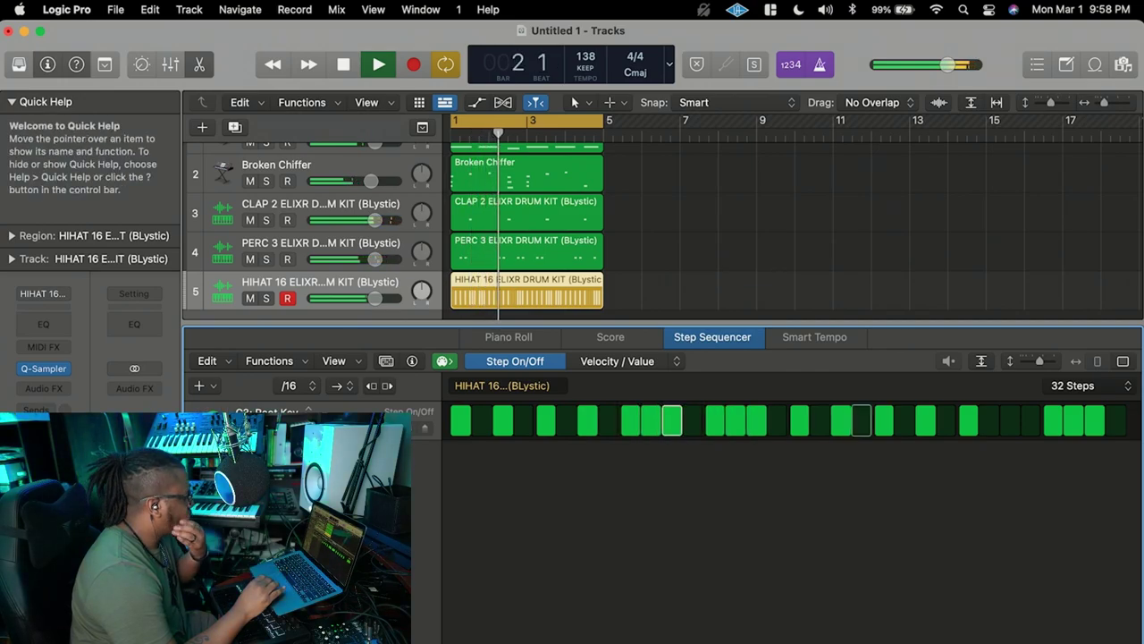
{"action": "left_click", "coordinate": [199, 385]}
{"action": "mouse_move", "coordinate": [223, 399]}
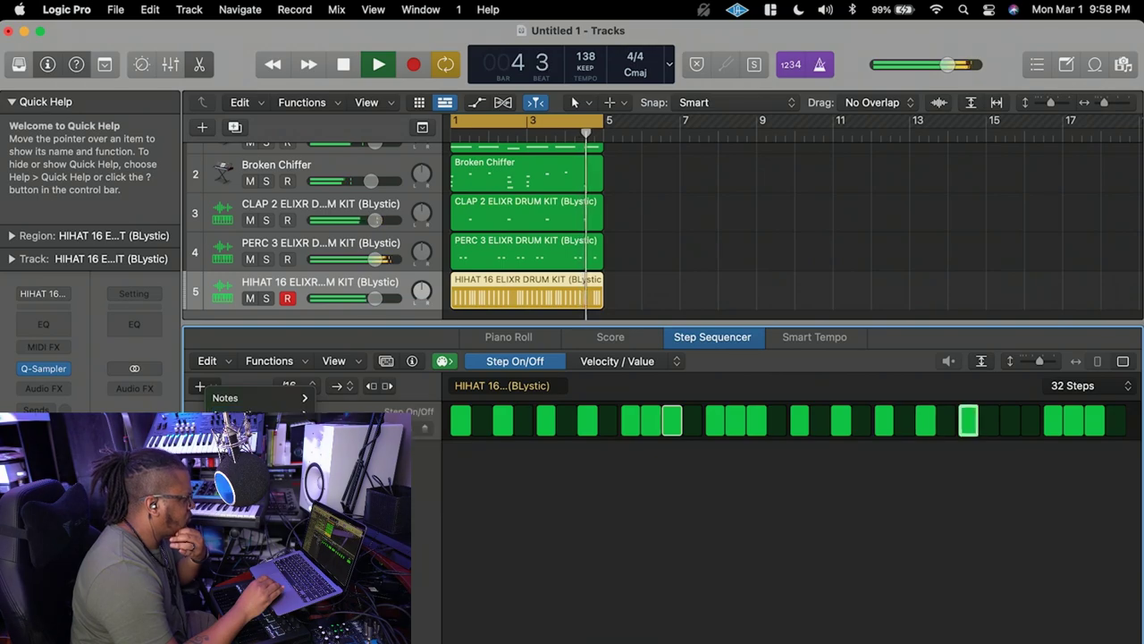
Audition the open hi-hats in the HI-HATS_ELIXR folder and load OHH 2 ELIXR DRUM KIT into a new Quick Sampler (Original) track.
{"action": "key", "text": "f"}
{"action": "left_click", "coordinate": [908, 634]}
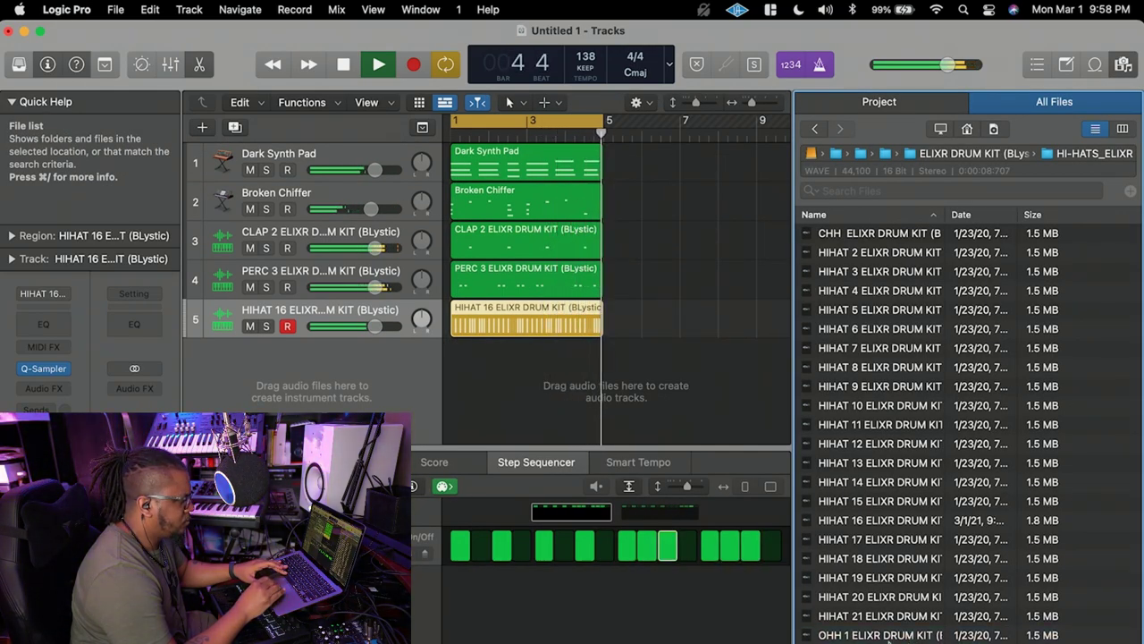
{"action": "key", "text": "space"}
{"action": "left_click", "coordinate": [885, 635]}
{"action": "key", "text": "Down"}
{"action": "left_click_drag", "start_coordinate": [885, 635], "coordinate": [329, 322]}
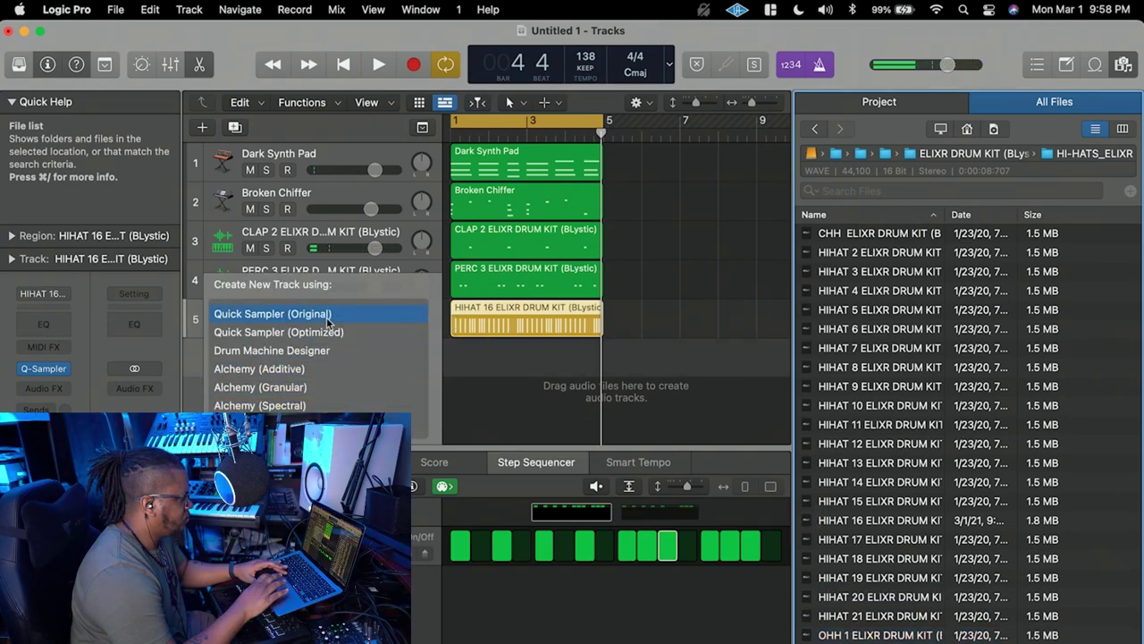
{"action": "left_click", "coordinate": [328, 318]}
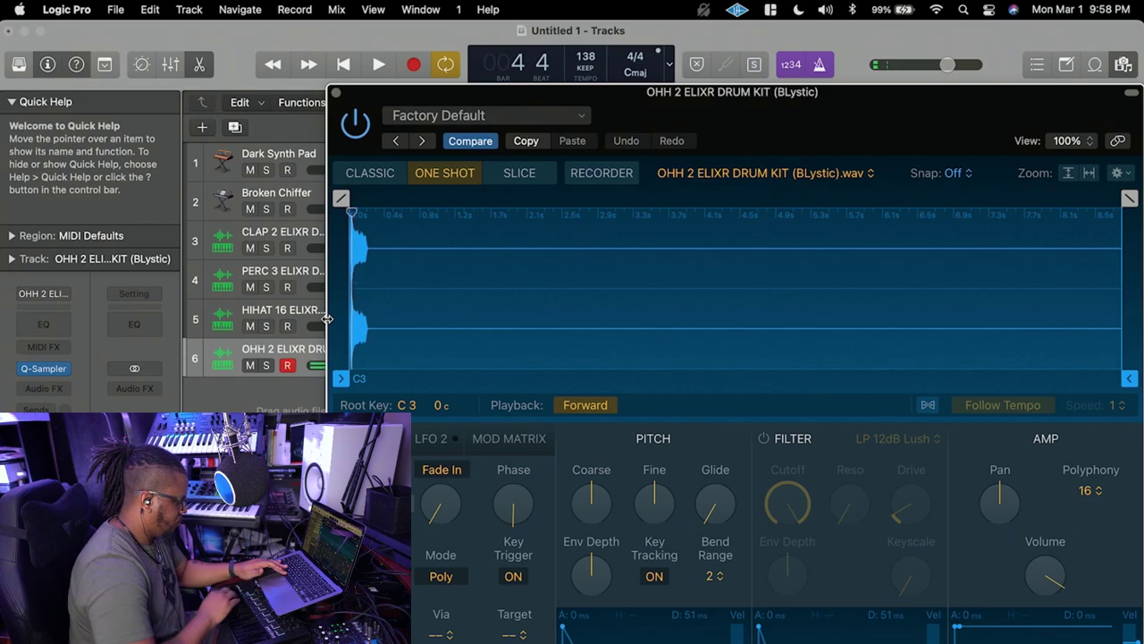
Record a four-bar pattern with one open hi-hat per bar on the OHH 2 track and quantize all its notes.
{"action": "key", "text": "space"}
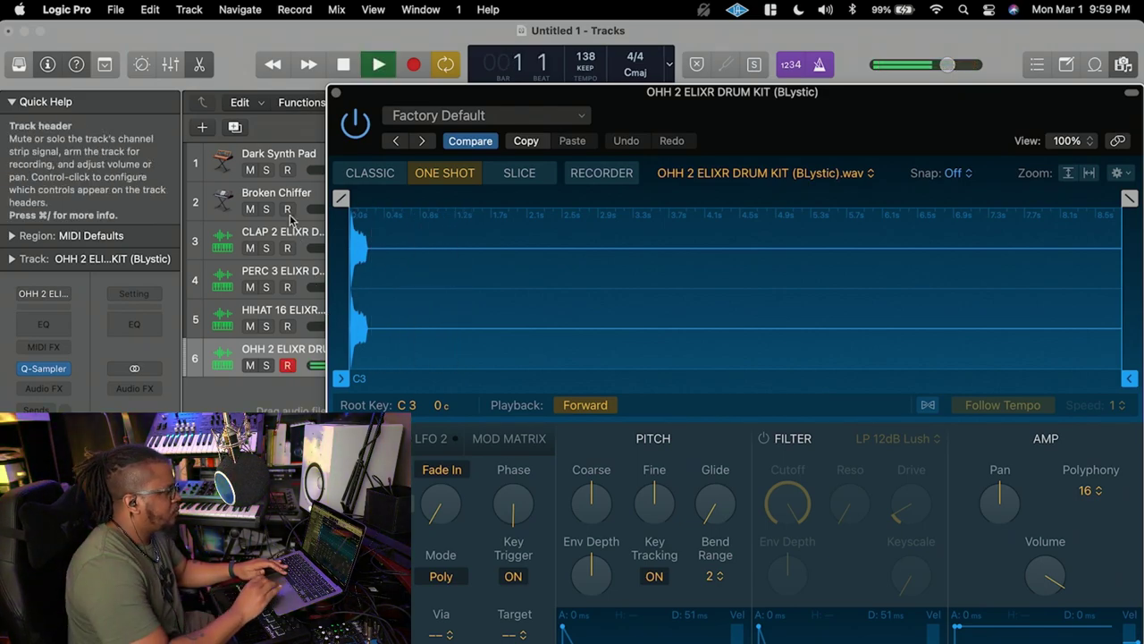
{"action": "key", "text": "space"}
{"action": "left_click", "coordinate": [347, 62]}
{"action": "left_click", "coordinate": [404, 66]}
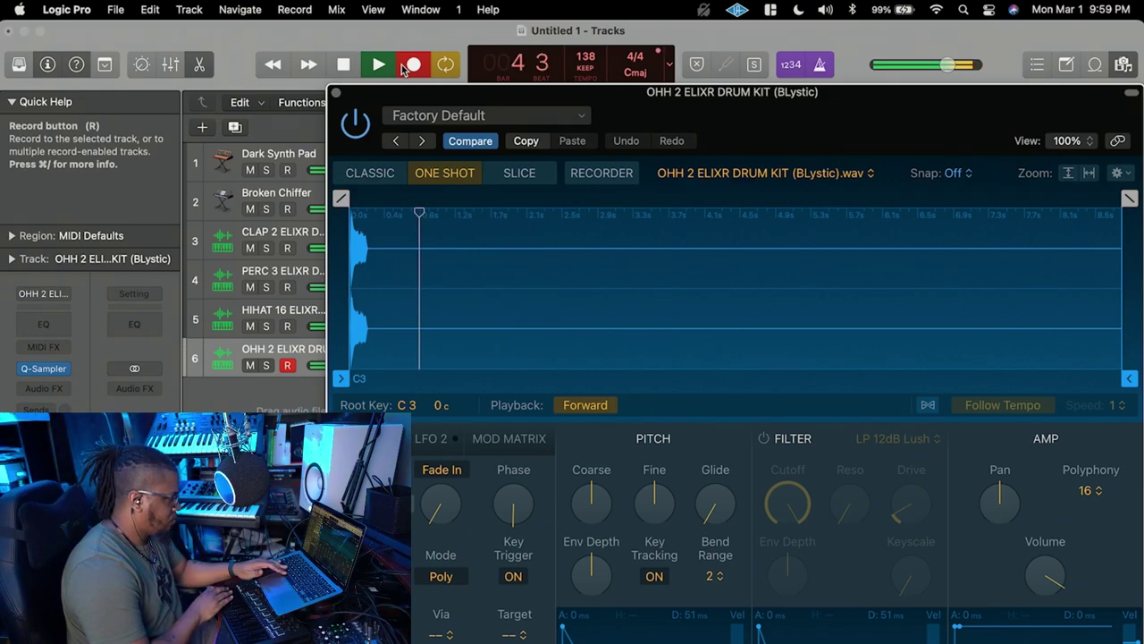
{"action": "left_click", "coordinate": [335, 92]}
{"action": "right_click", "coordinate": [524, 585]}
{"action": "left_click", "coordinate": [537, 570]}
{"action": "left_click", "coordinate": [362, 561]}
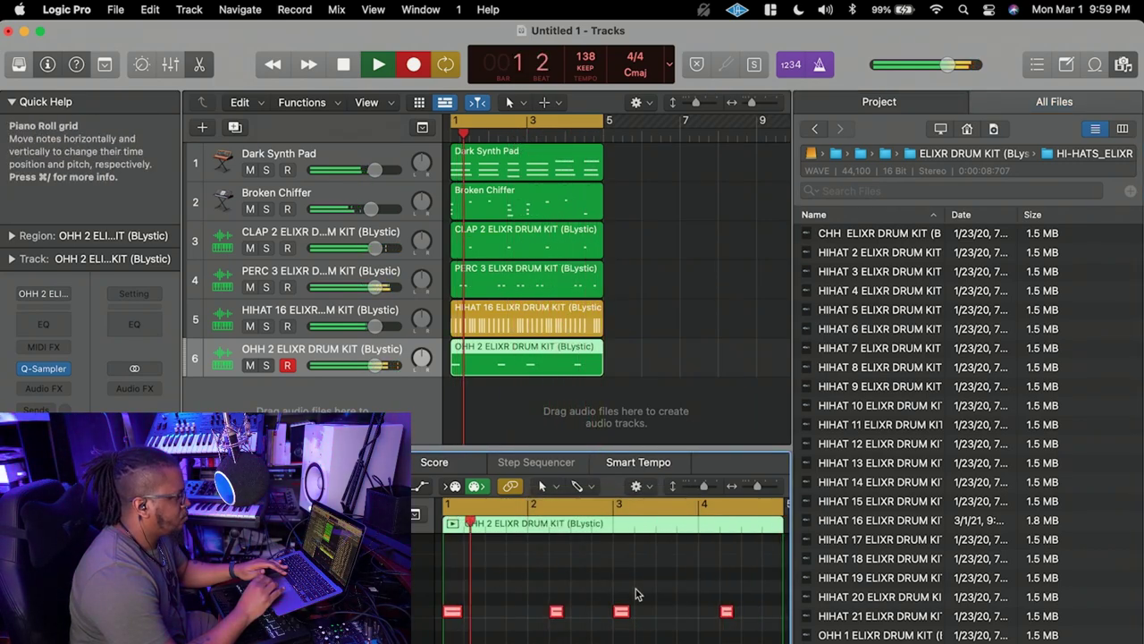
Audition the 808 samples in the 808s_ELIXR folder and load 808 3 ELIXR DRUM KIT into a new Quick Sampler track.
{"action": "scroll", "coordinate": [643, 338], "scroll_direction": "down", "scroll_amount": 1}
{"action": "scroll", "coordinate": [644, 338], "scroll_direction": "down", "scroll_amount": 1}
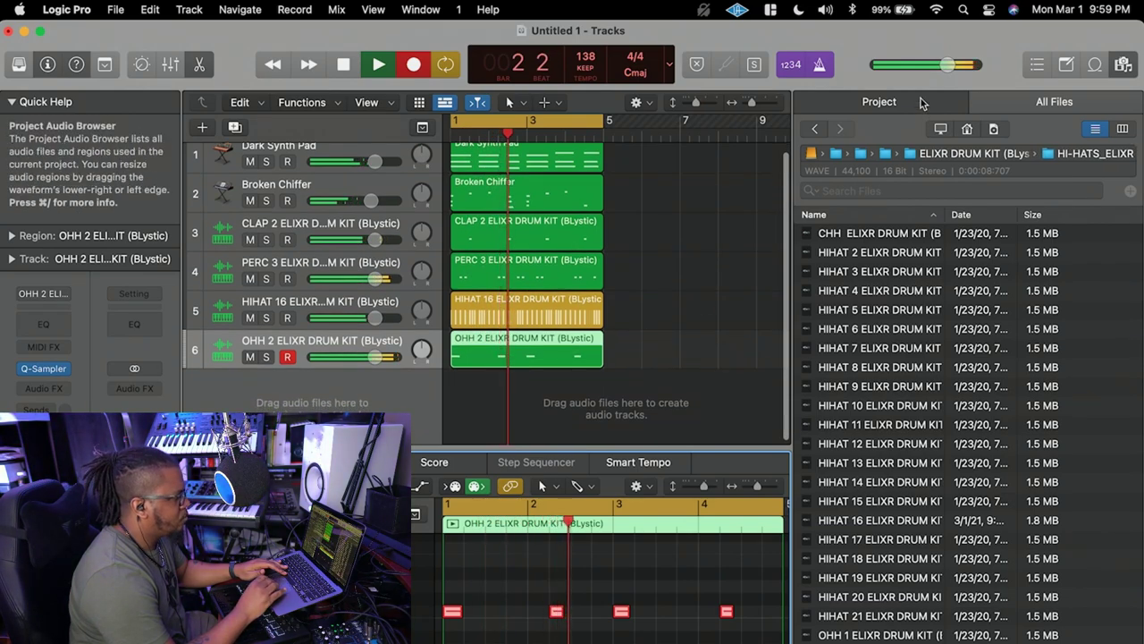
{"action": "left_click", "coordinate": [814, 129]}
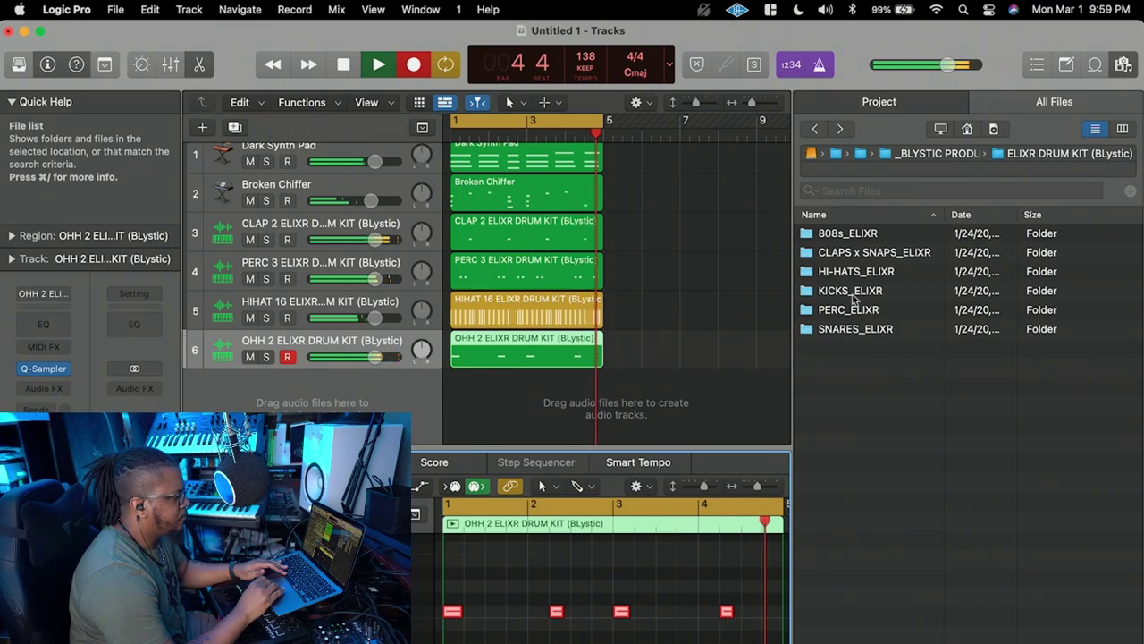
{"action": "double_click", "coordinate": [851, 238]}
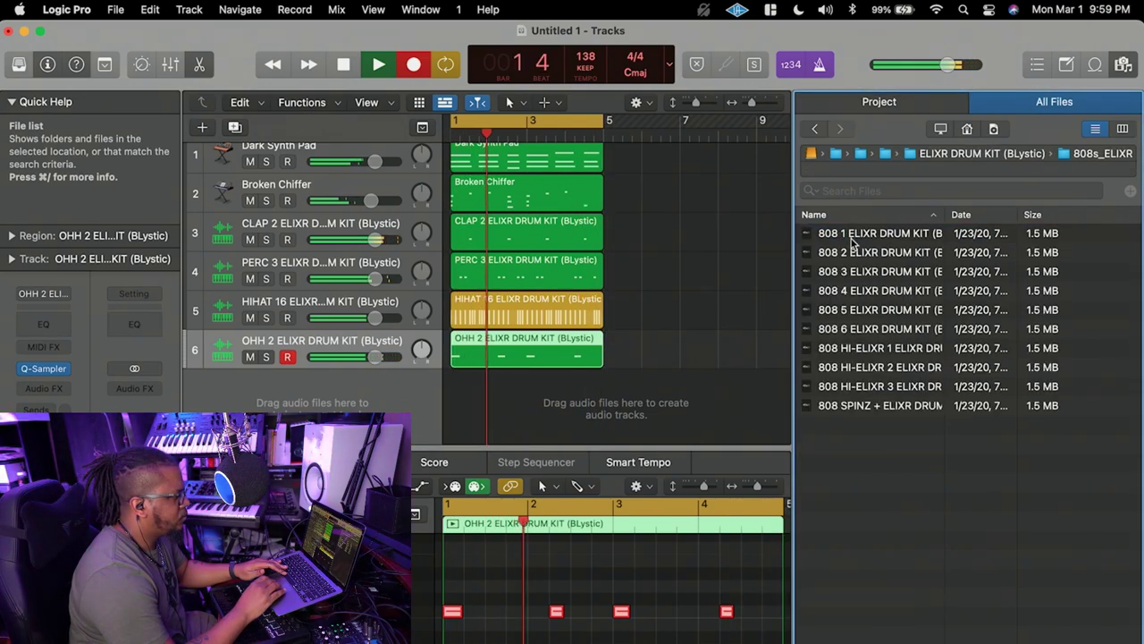
{"action": "left_click", "coordinate": [855, 251]}
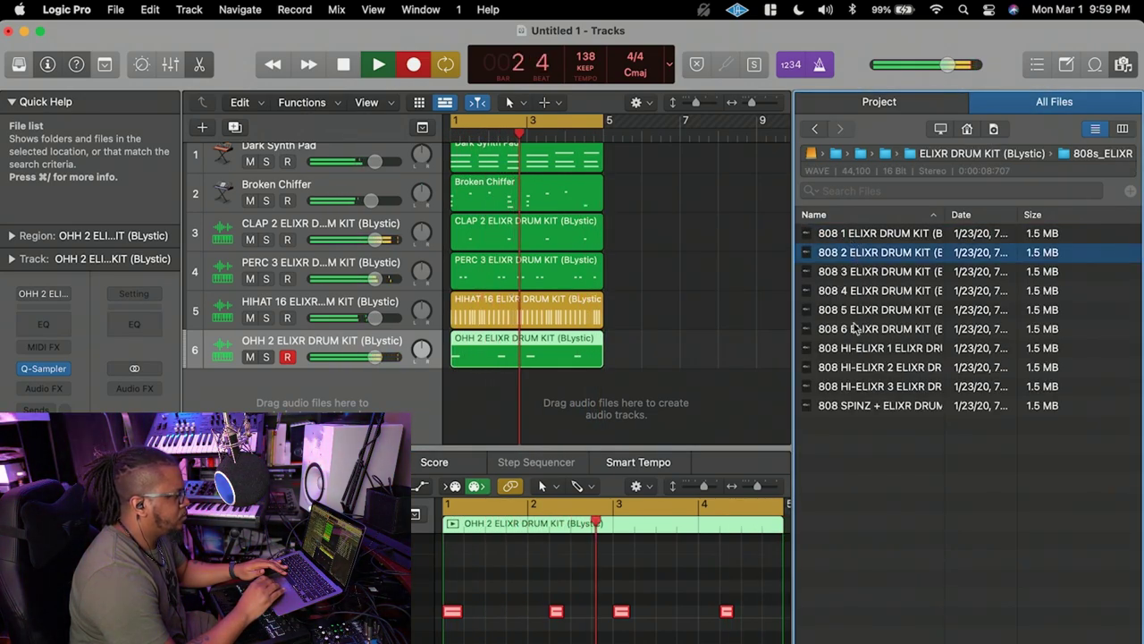
{"action": "left_click", "coordinate": [852, 271]}
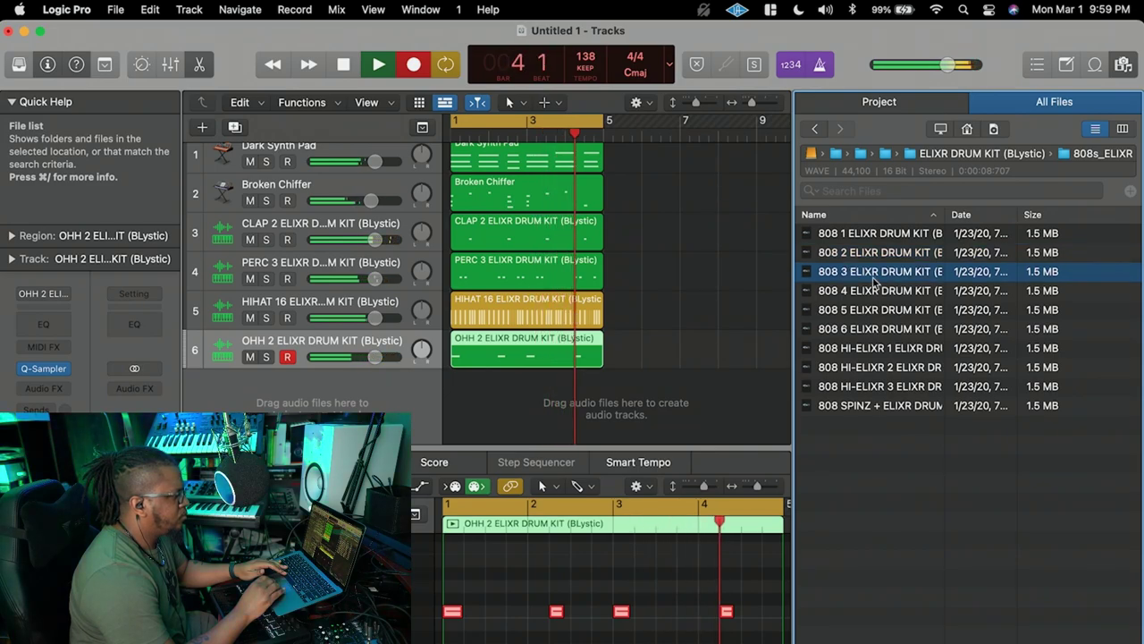
{"action": "left_click", "coordinate": [863, 298]}
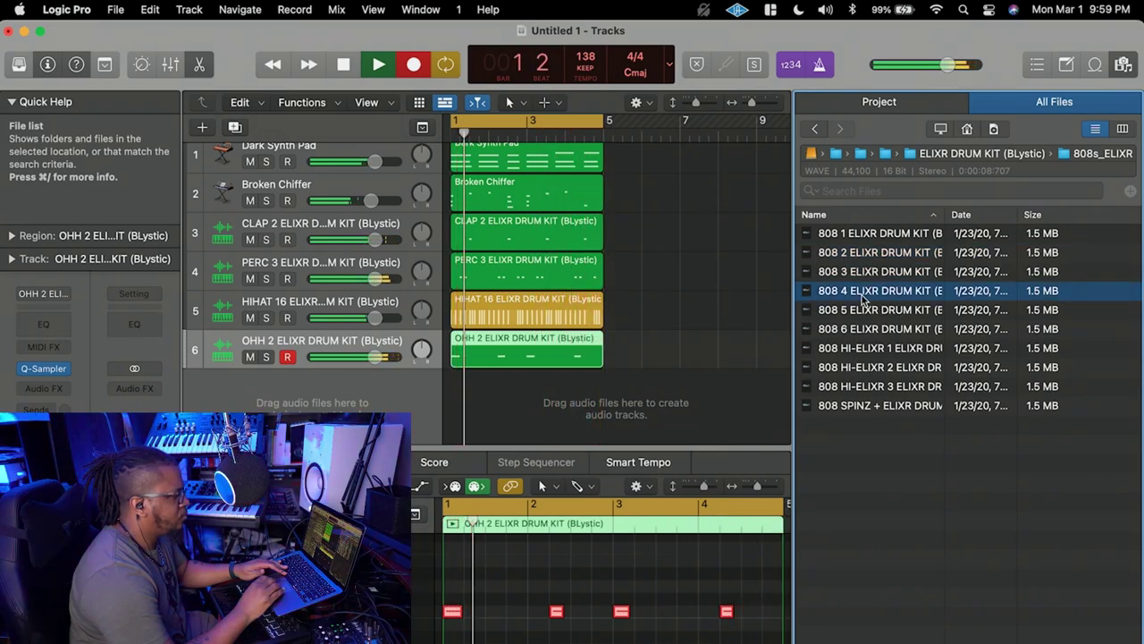
{"action": "key", "text": "space"}
{"action": "left_click", "coordinate": [860, 275]}
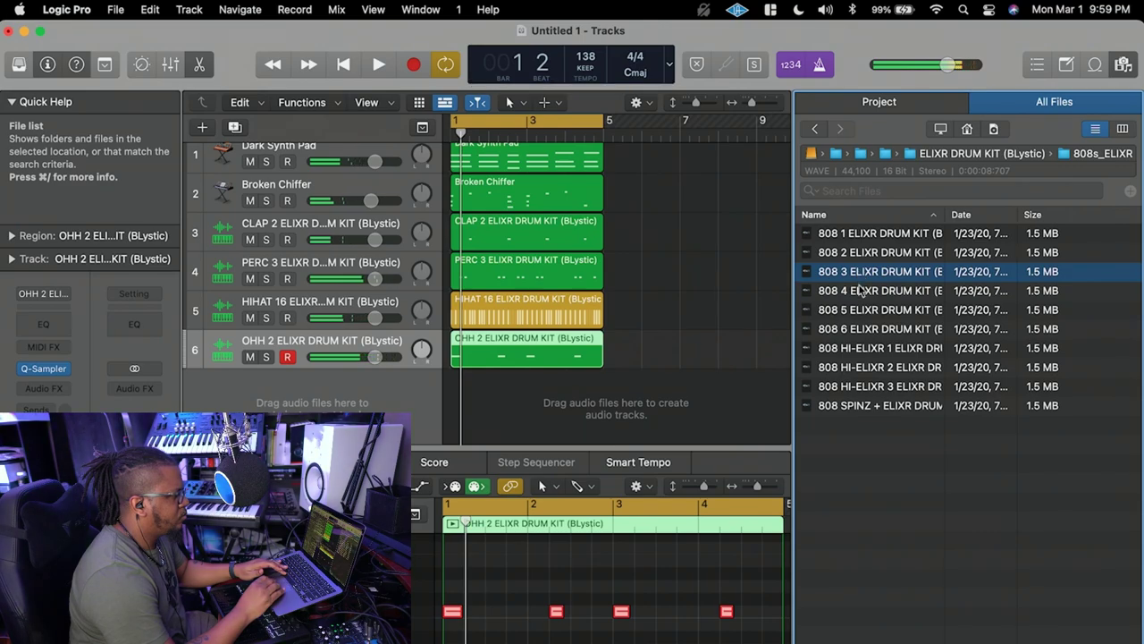
{"action": "left_click_drag", "start_coordinate": [883, 280], "coordinate": [319, 371]}
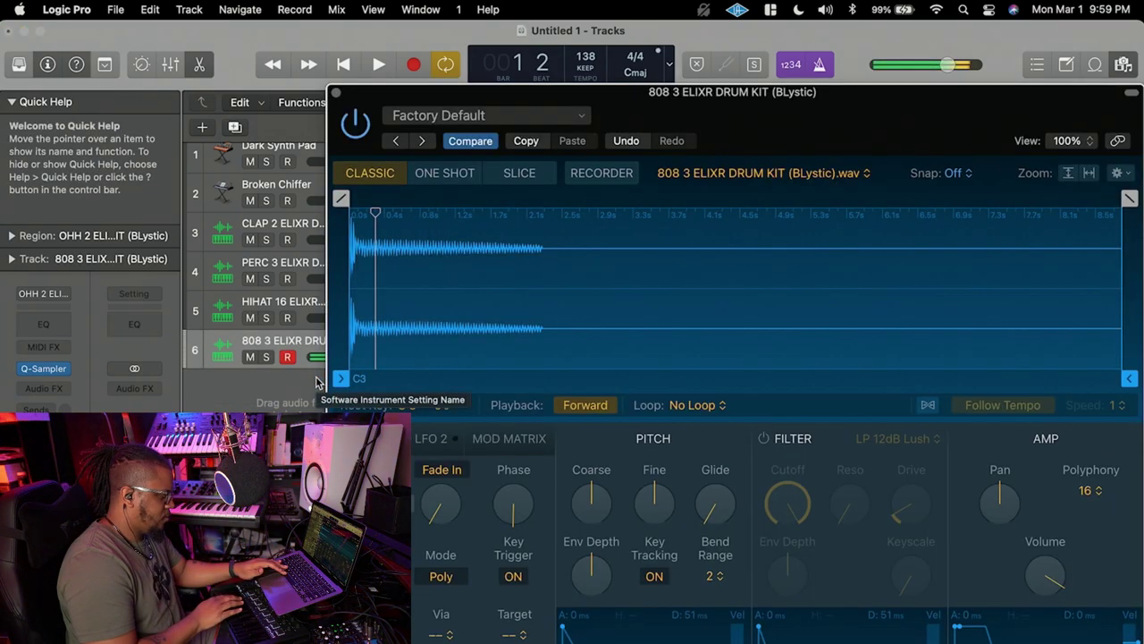
Record a four-bar, eight-note bass line on the 808 3 track and quantize all its notes.
{"action": "left_click", "coordinate": [414, 67]}
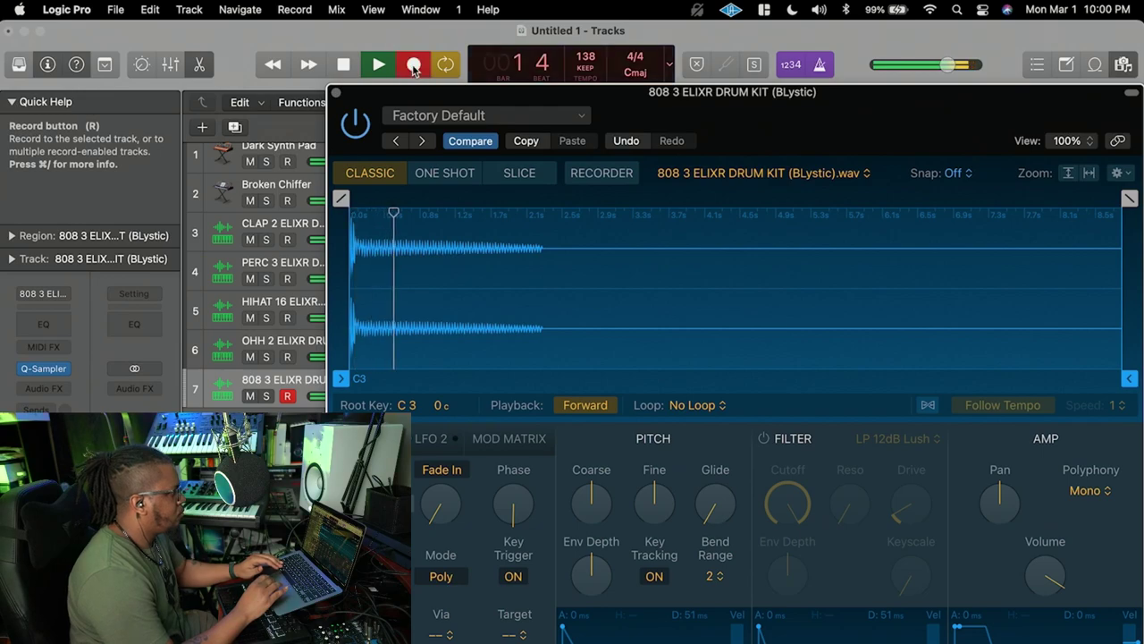
{"action": "left_click", "coordinate": [336, 92]}
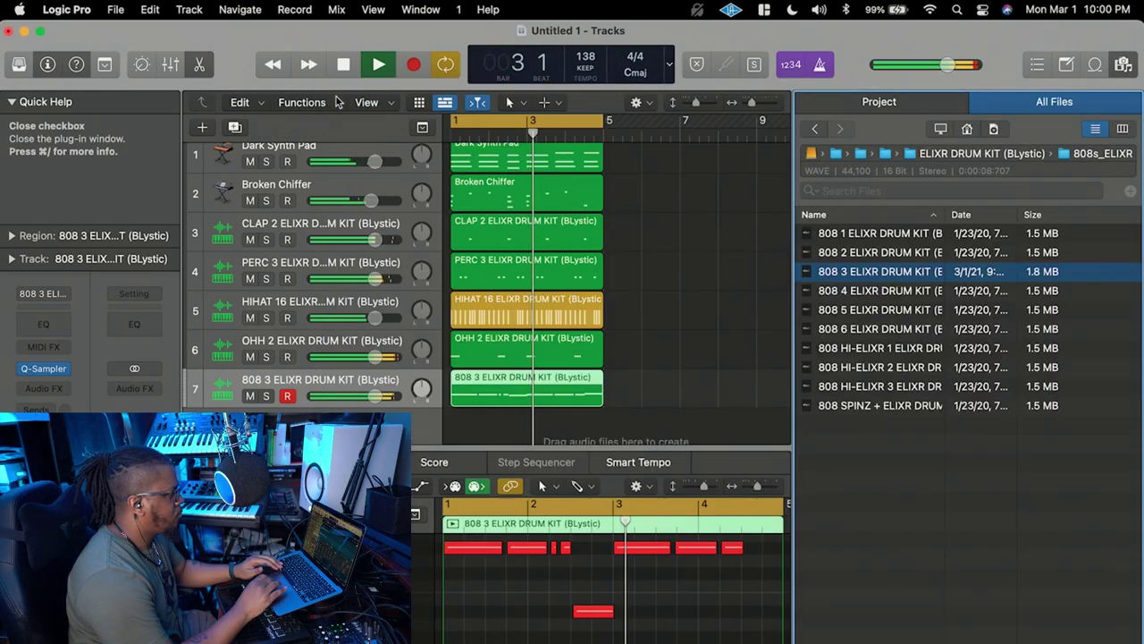
{"action": "right_click", "coordinate": [523, 632]}
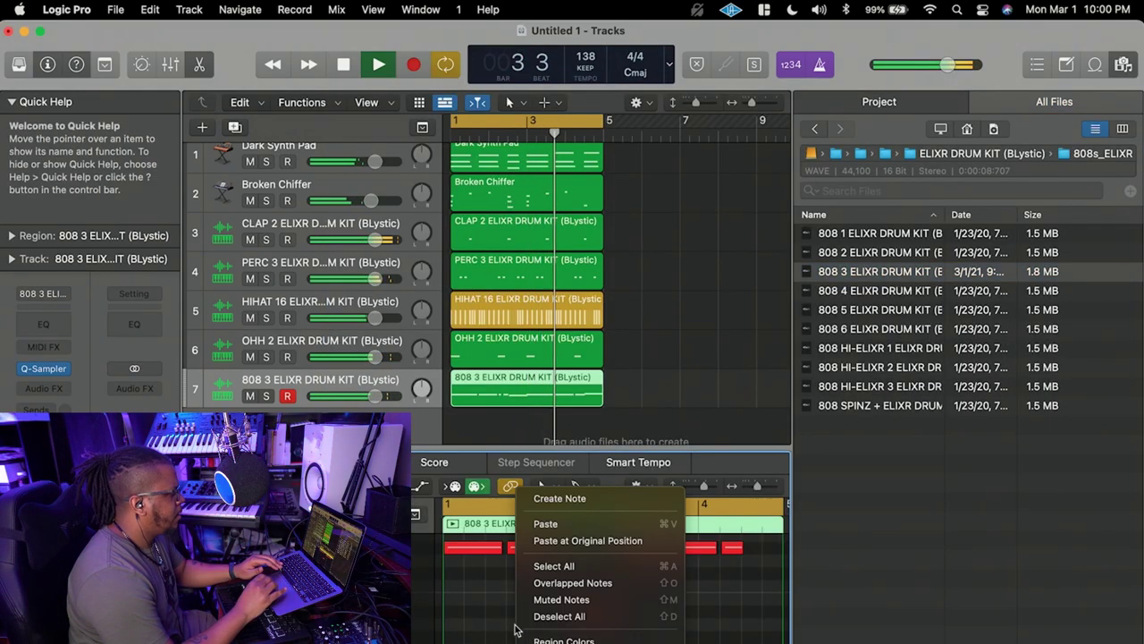
{"action": "left_click", "coordinate": [559, 565]}
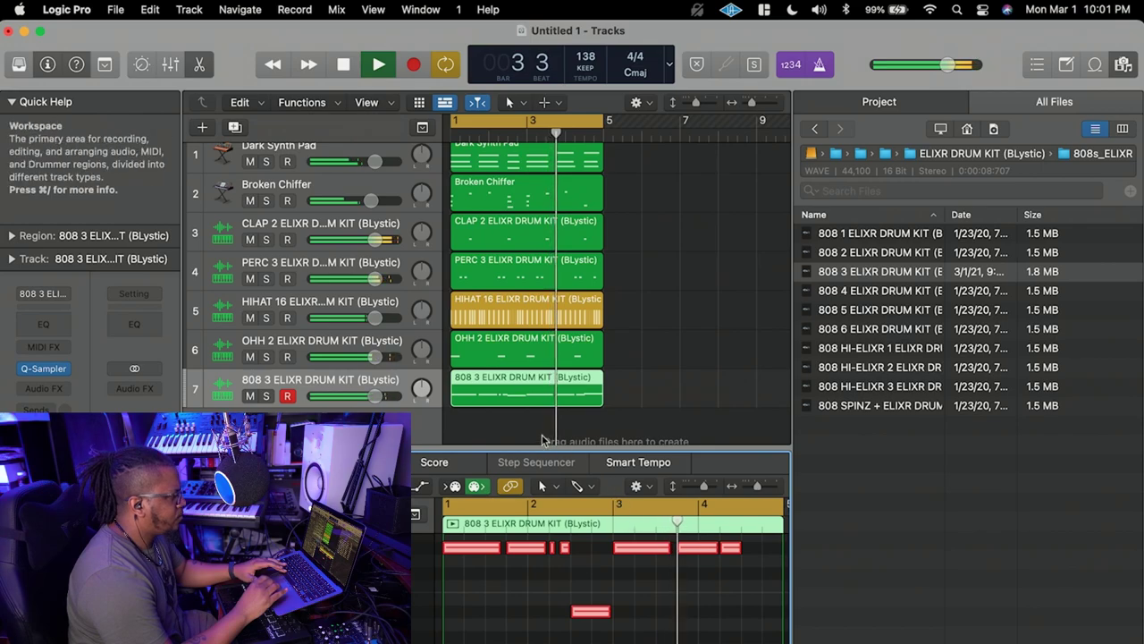
Audition the kick samples in the KICKS_ELIXR folder against the beat and pick KICK 5 ELIXR DRUM KIT.
{"action": "scroll", "coordinate": [615, 381], "scroll_direction": "down", "scroll_amount": 1}
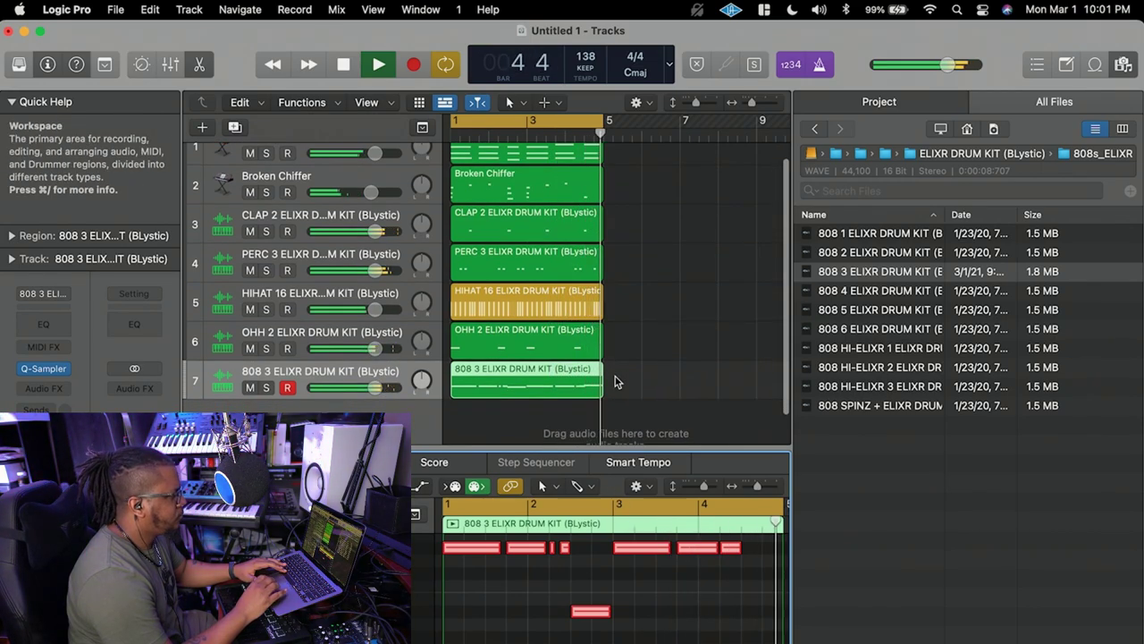
{"action": "left_click", "coordinate": [814, 129]}
{"action": "double_click", "coordinate": [845, 291]}
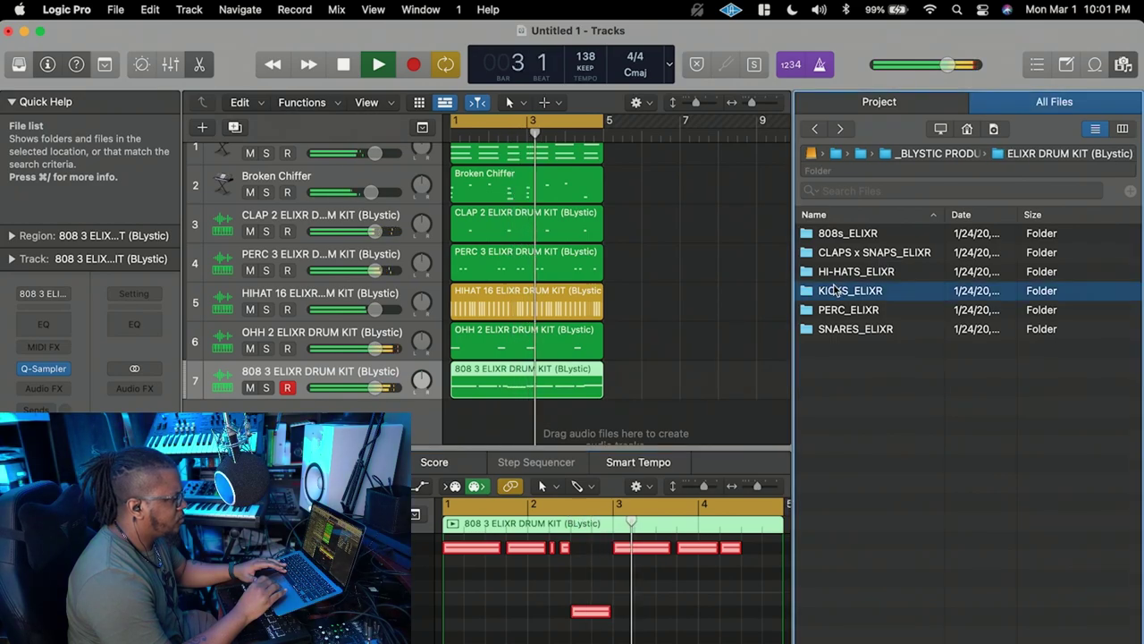
{"action": "left_click", "coordinate": [837, 289]}
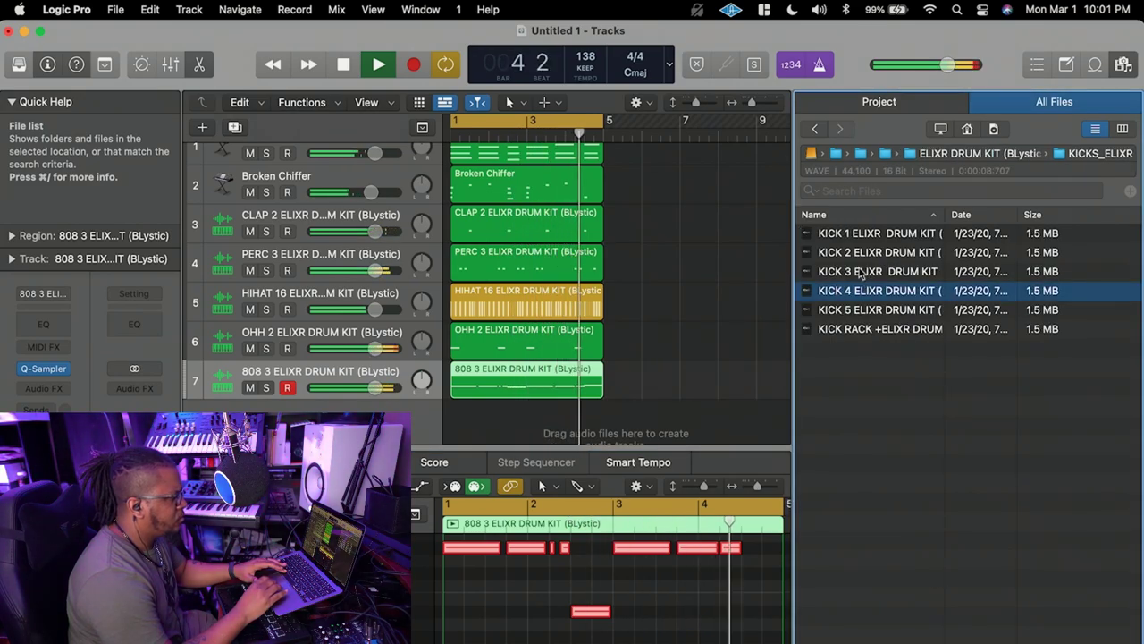
{"action": "key", "text": "space"}
{"action": "left_click", "coordinate": [859, 272]}
{"action": "left_click", "coordinate": [858, 254]}
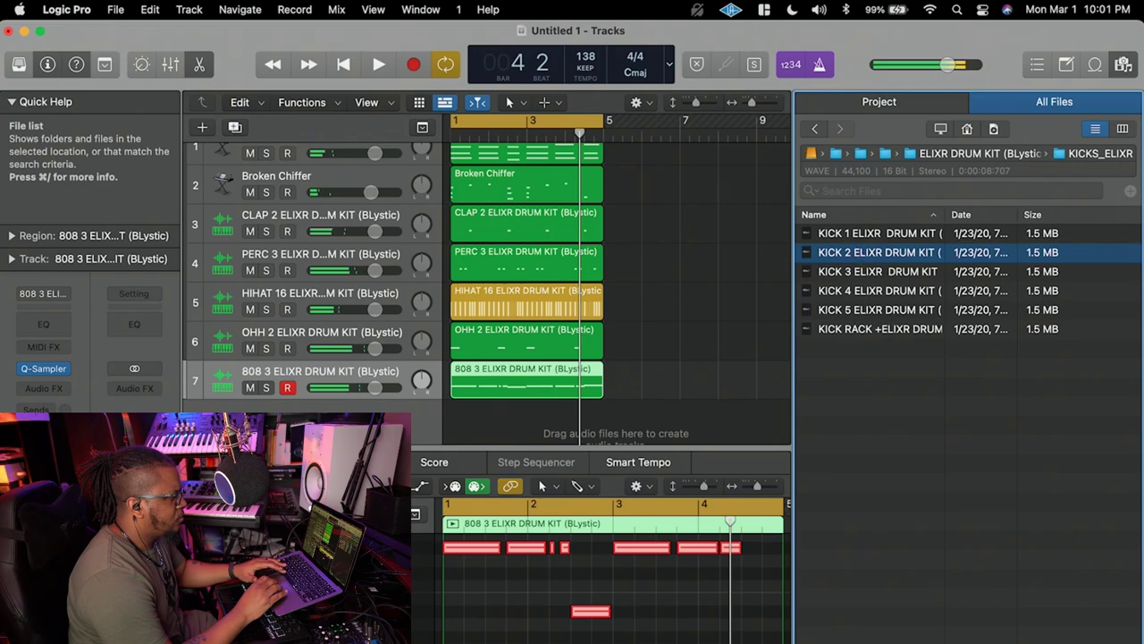
{"action": "left_click", "coordinate": [852, 234]}
{"action": "left_click", "coordinate": [860, 310]}
{"action": "key", "text": "space"}
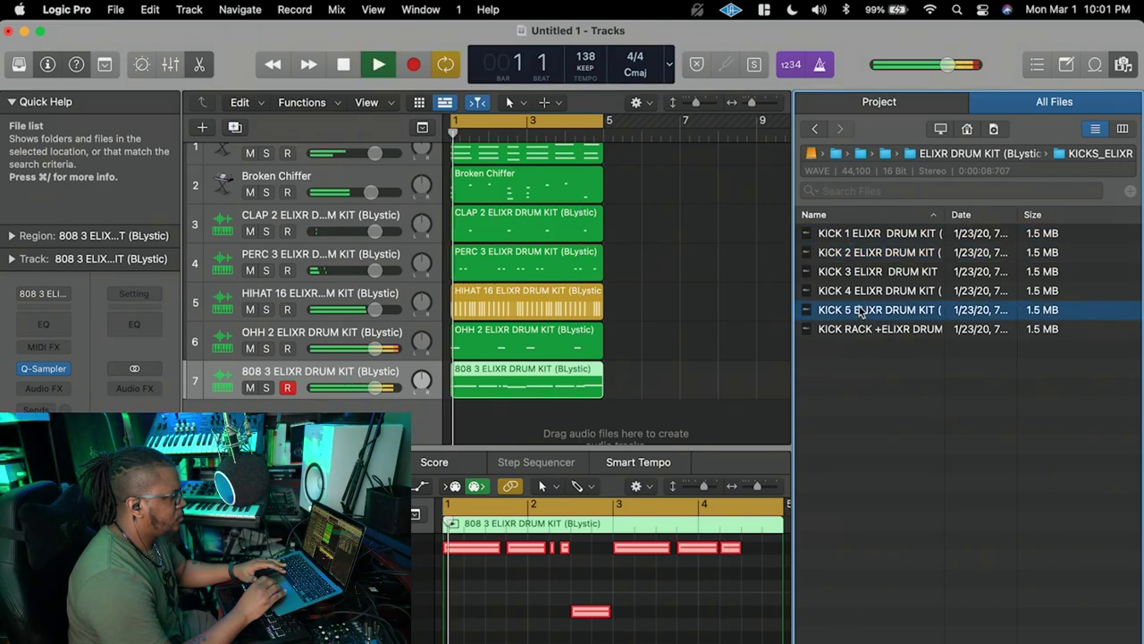
{"action": "left_click_drag", "start_coordinate": [860, 310], "coordinate": [313, 408]}
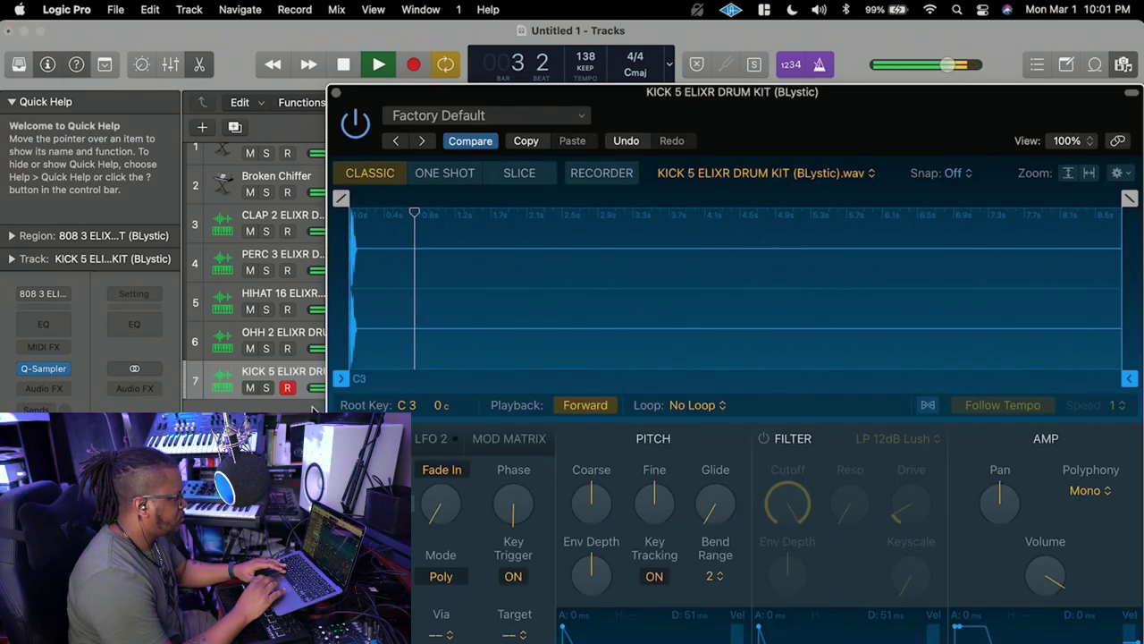
{"action": "key", "text": "space"}
{"action": "key", "text": "super+z"}
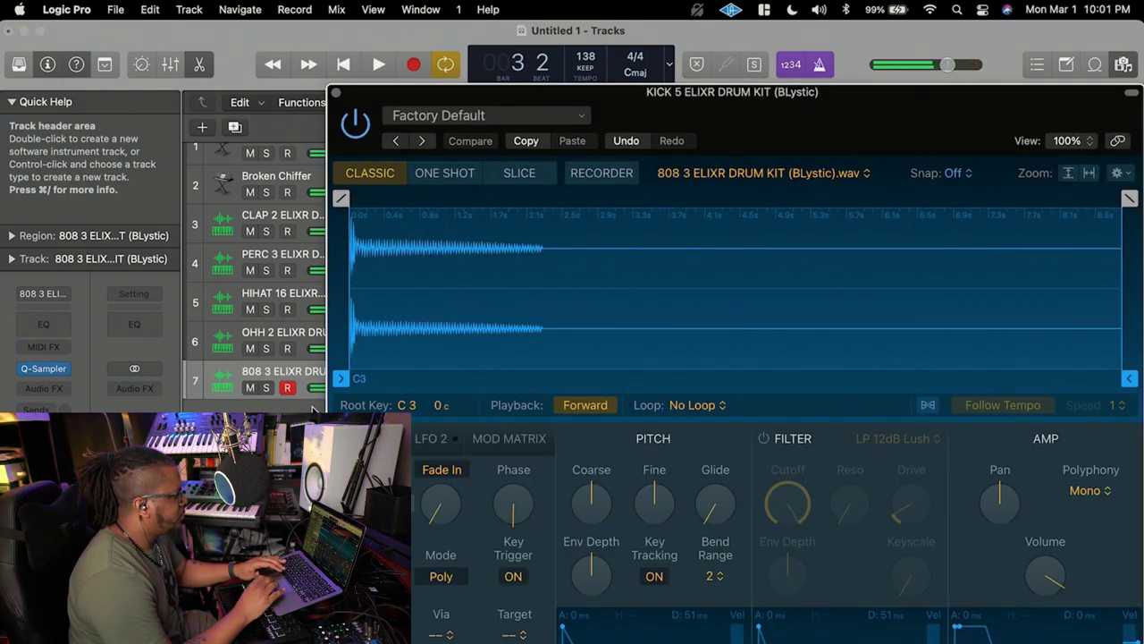
{"action": "left_click", "coordinate": [336, 93]}
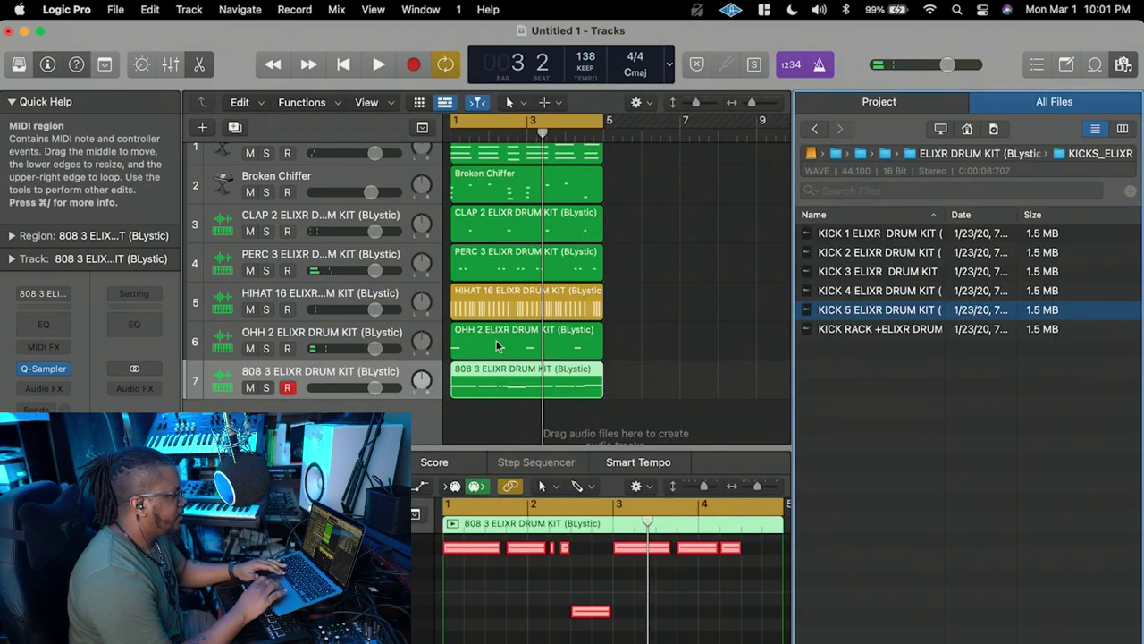
{"action": "right_click", "coordinate": [357, 405]}
{"action": "left_click", "coordinate": [333, 220]}
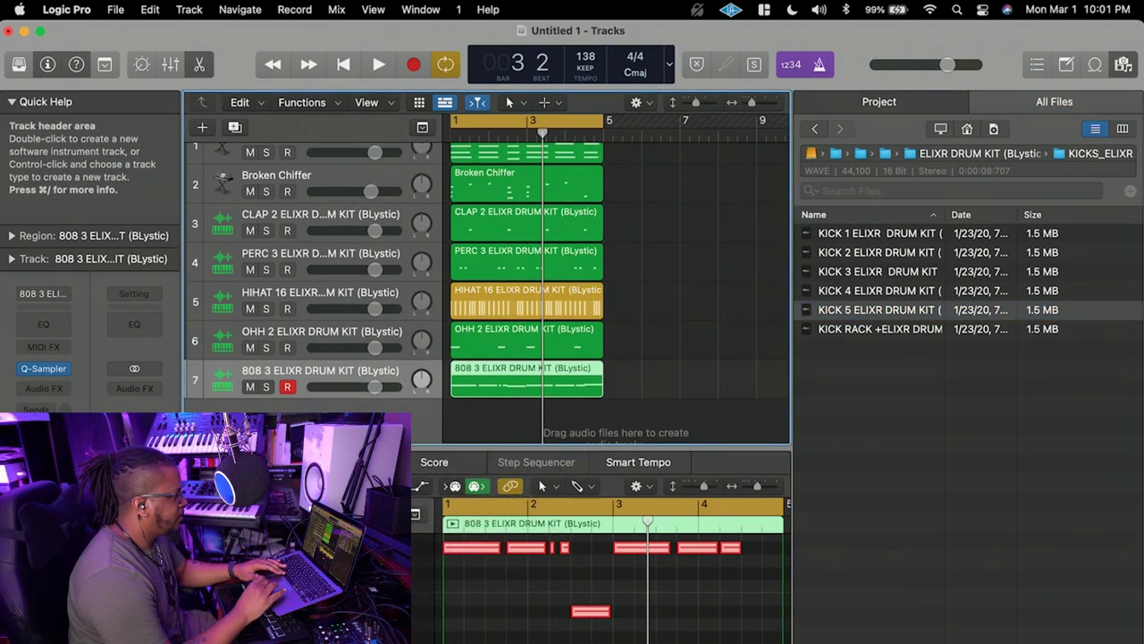
Load KICK 5 ELIXR DRUM KIT into a new Quick Sampler track below the 808 track.
{"action": "scroll", "coordinate": [334, 224], "scroll_direction": "down", "scroll_amount": 1}
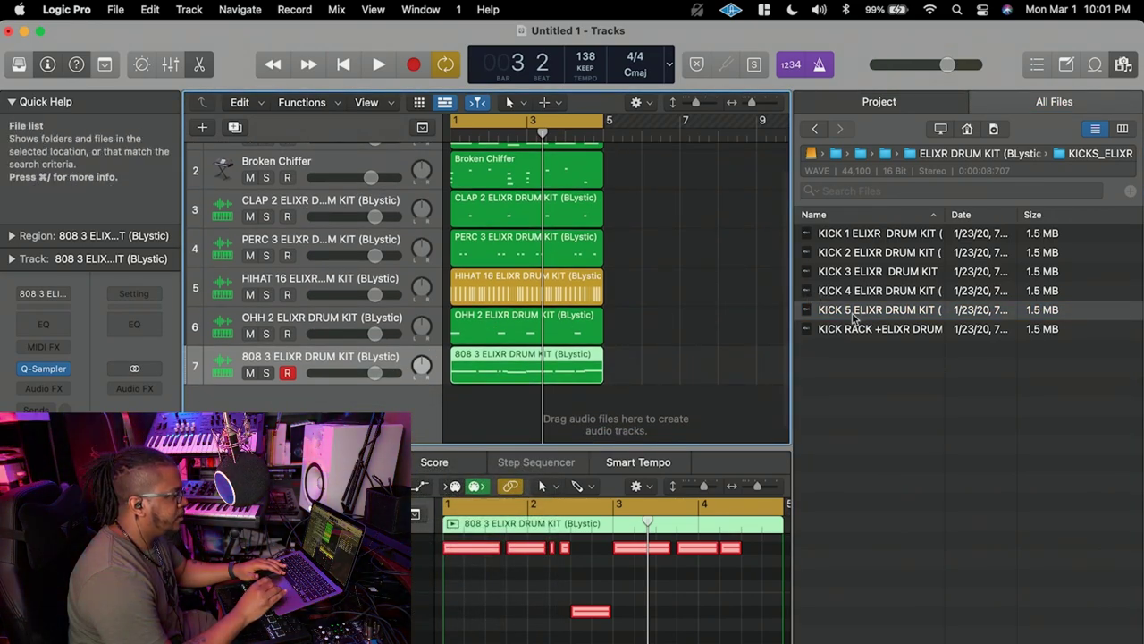
{"action": "left_click_drag", "start_coordinate": [854, 318], "coordinate": [318, 326]}
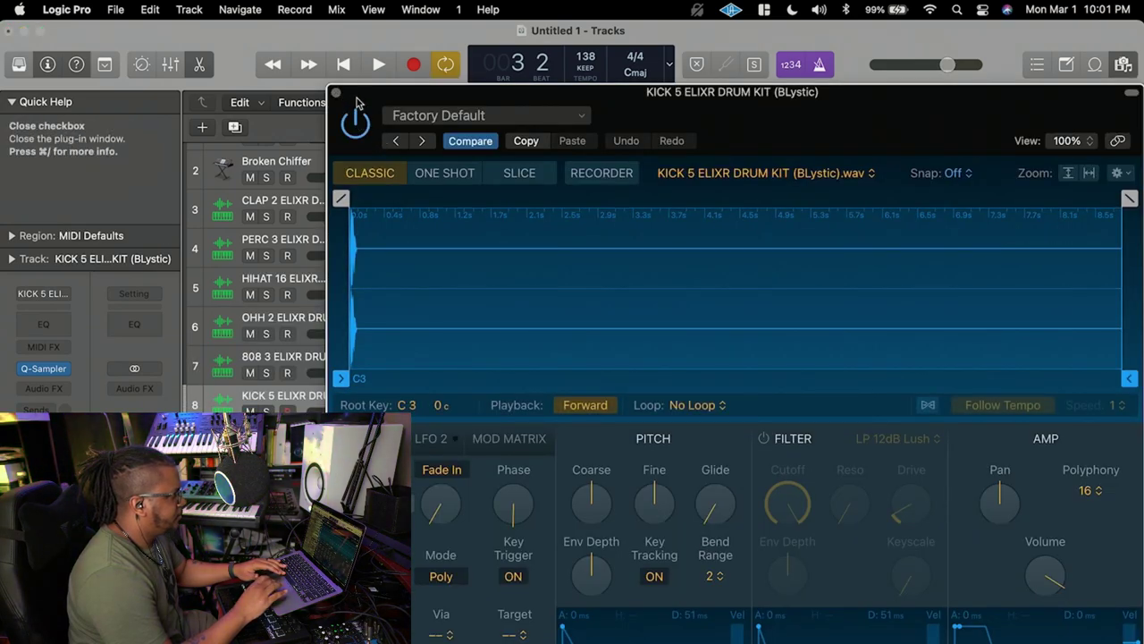
{"action": "left_click_drag", "start_coordinate": [365, 112], "coordinate": [337, 111]}
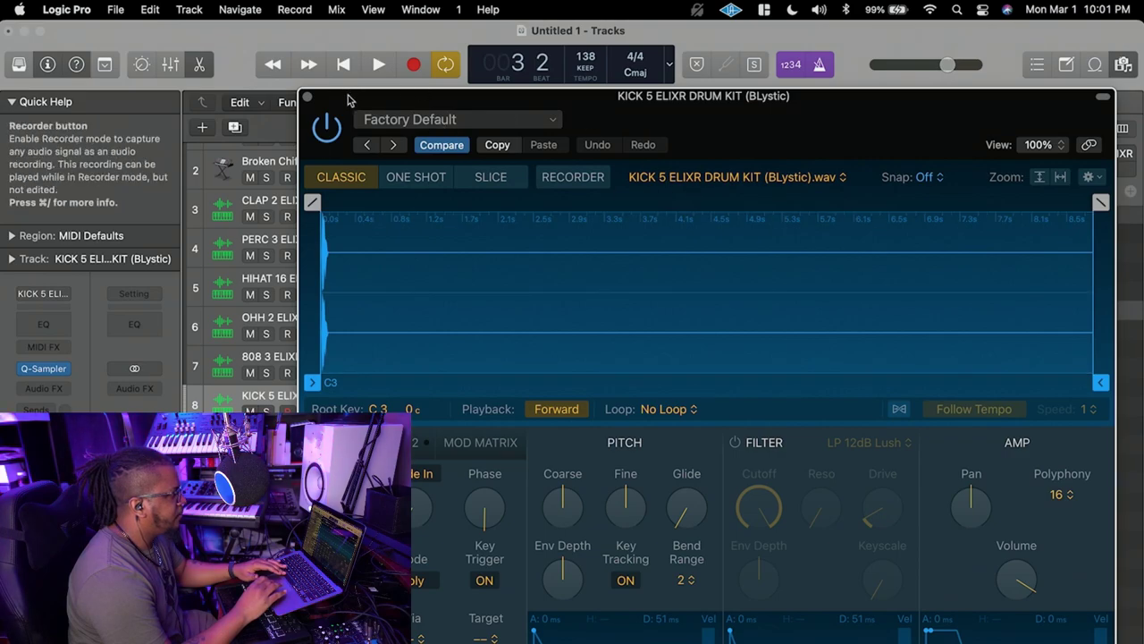
Record a four-bar pattern of eight kick hits on the KICK 5 track and quantize all its notes.
{"action": "key", "text": "space"}
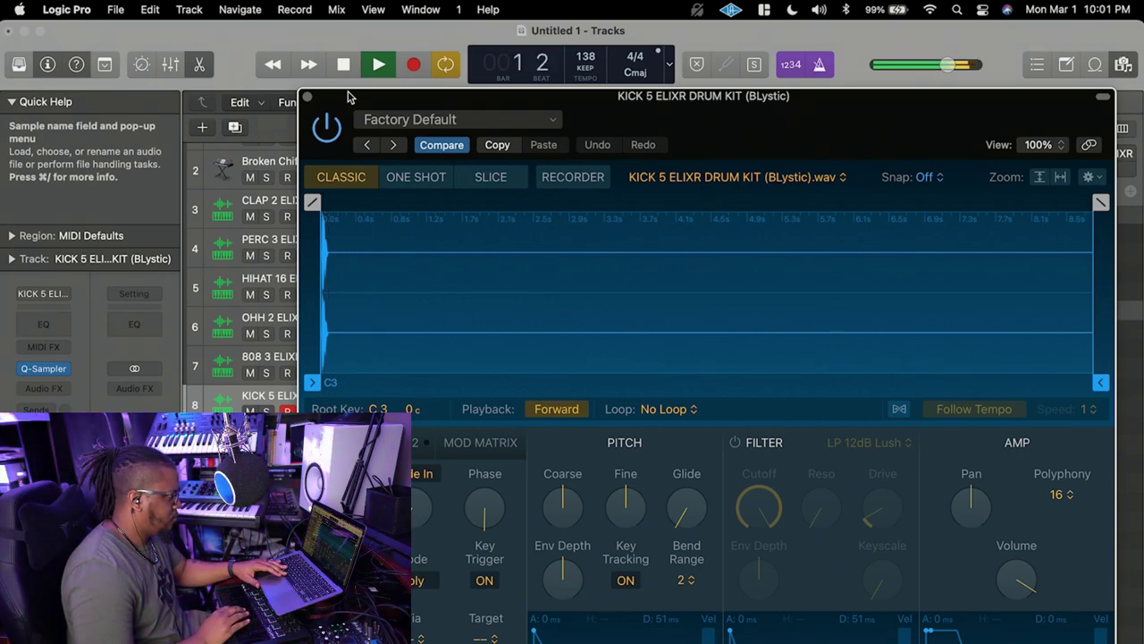
{"action": "left_click", "coordinate": [306, 96]}
{"action": "left_click", "coordinate": [412, 64]}
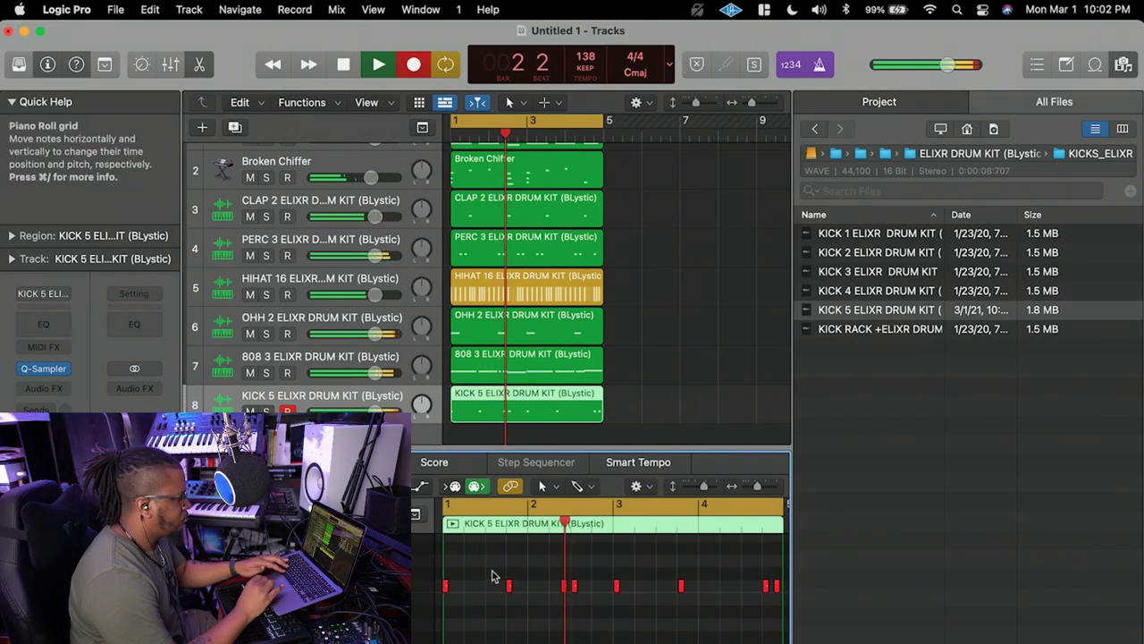
{"action": "right_click", "coordinate": [497, 615]}
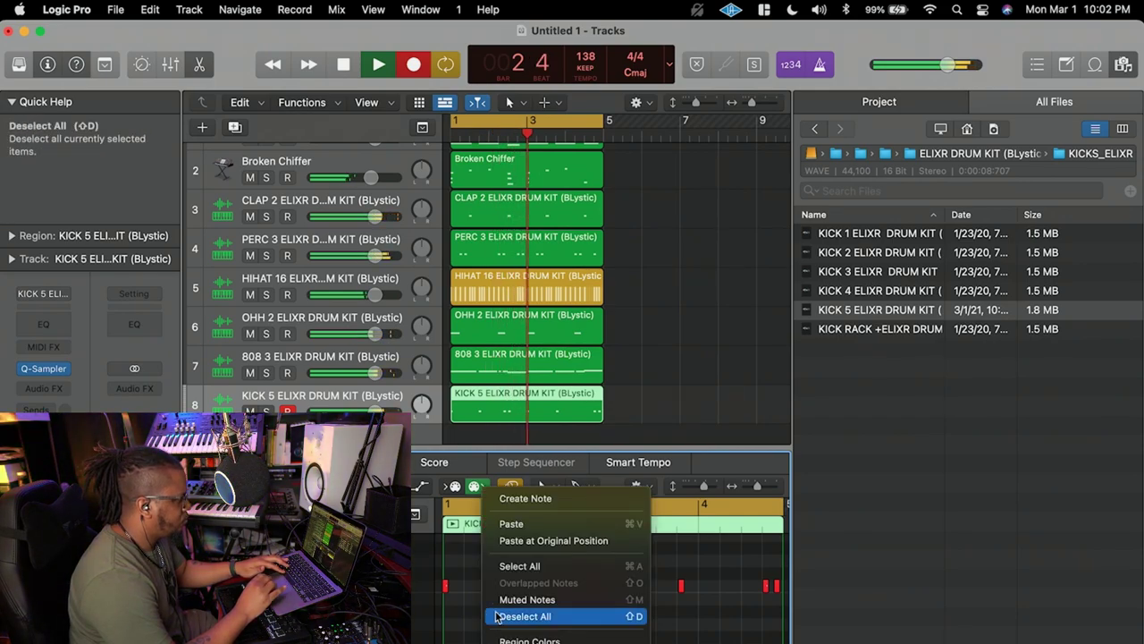
{"action": "left_click", "coordinate": [514, 566]}
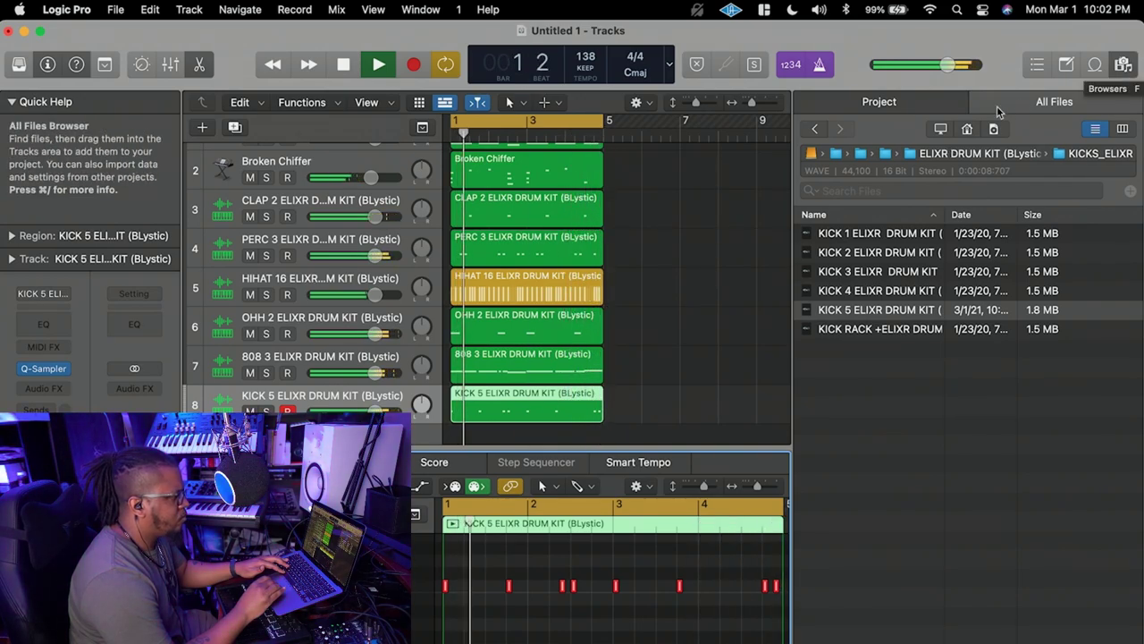
Audition the snare samples in the SNARES_ELIXR folder and pick SNARE 1 ELIXR 1 DRUM KIT.
{"action": "left_click", "coordinate": [814, 129]}
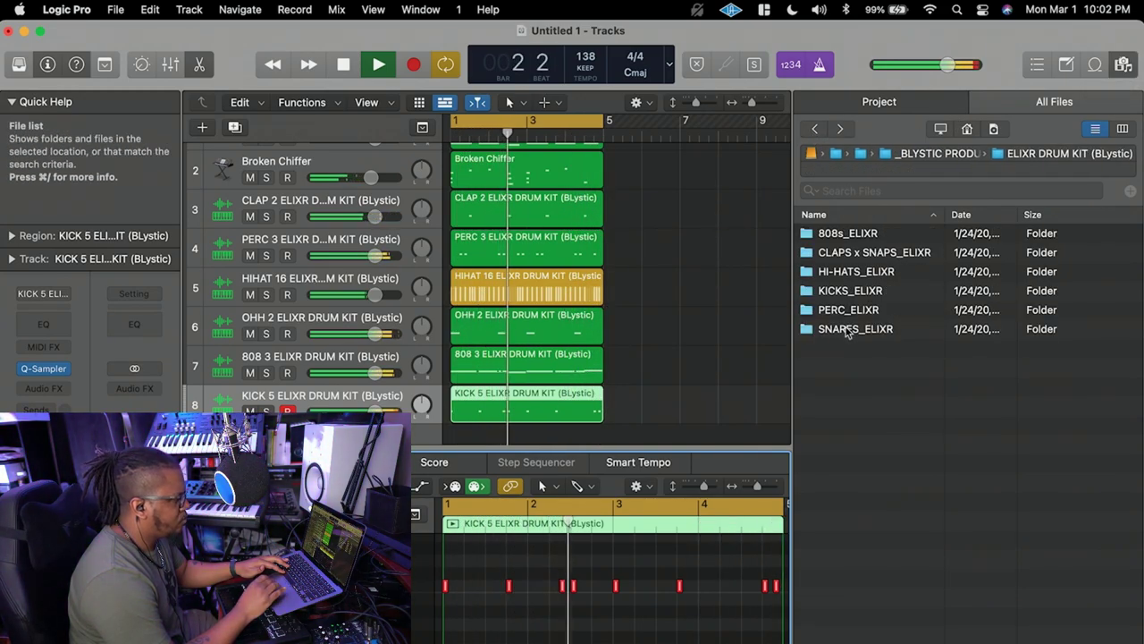
{"action": "double_click", "coordinate": [846, 327]}
{"action": "left_click", "coordinate": [863, 329]}
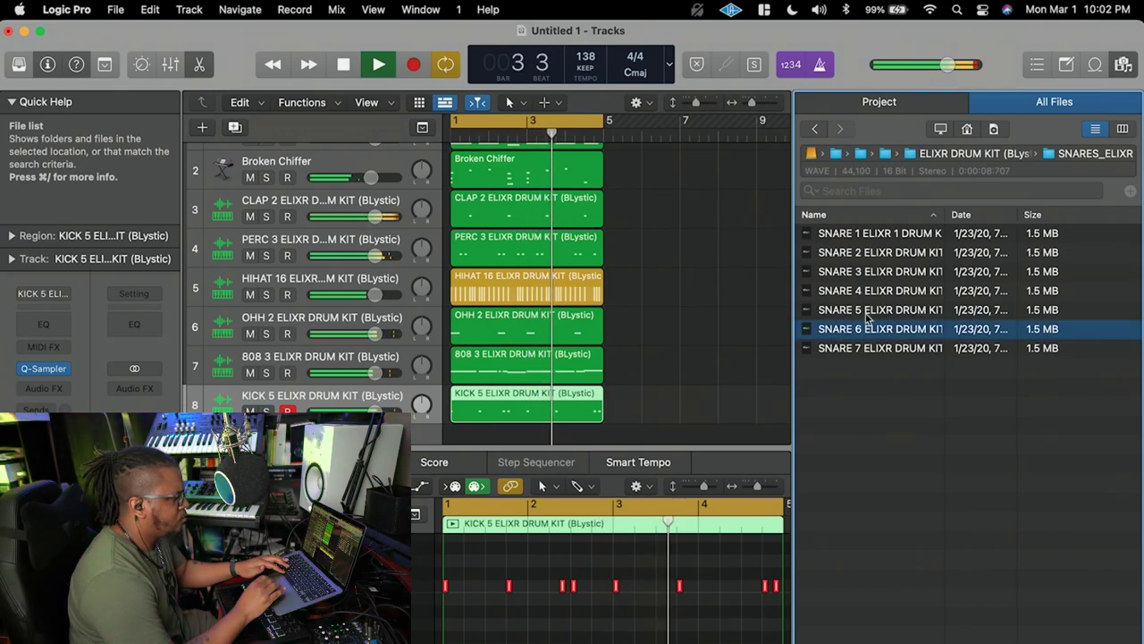
{"action": "left_click", "coordinate": [867, 309]}
{"action": "left_click", "coordinate": [873, 290]}
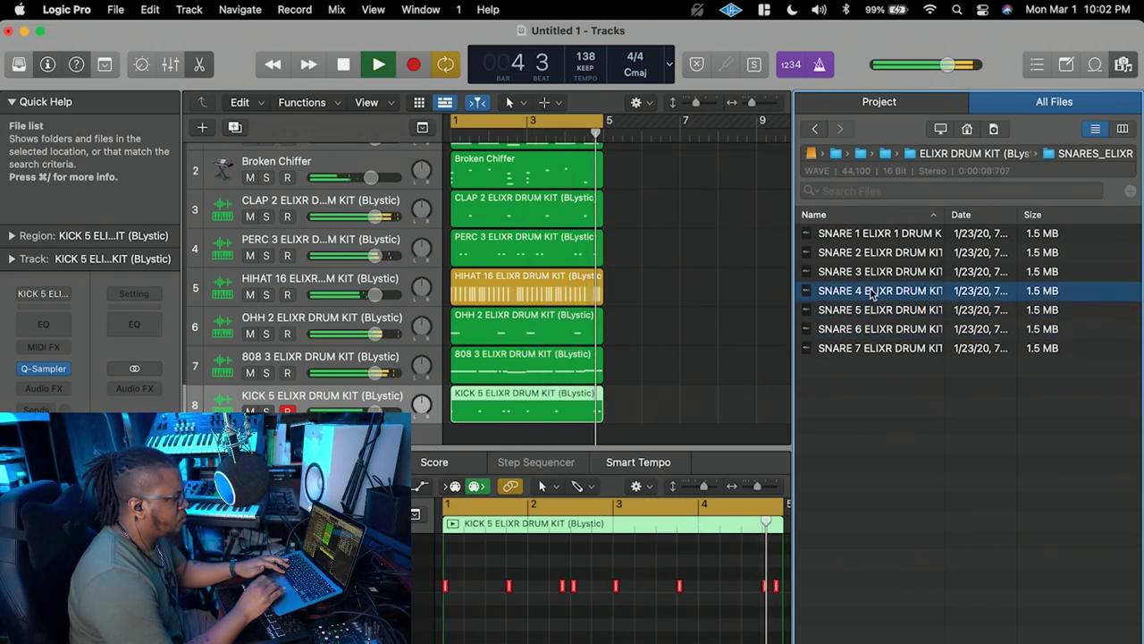
{"action": "key", "text": "space"}
{"action": "left_click", "coordinate": [865, 313]}
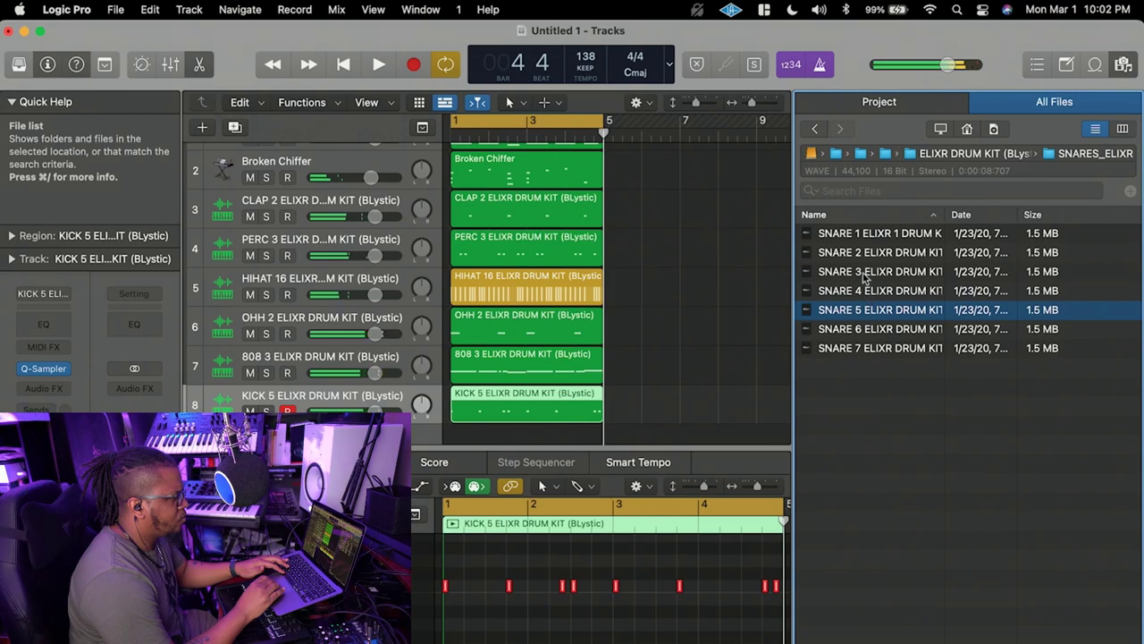
{"action": "left_click", "coordinate": [865, 272]}
{"action": "left_click", "coordinate": [865, 256]}
{"action": "left_click", "coordinate": [864, 236]}
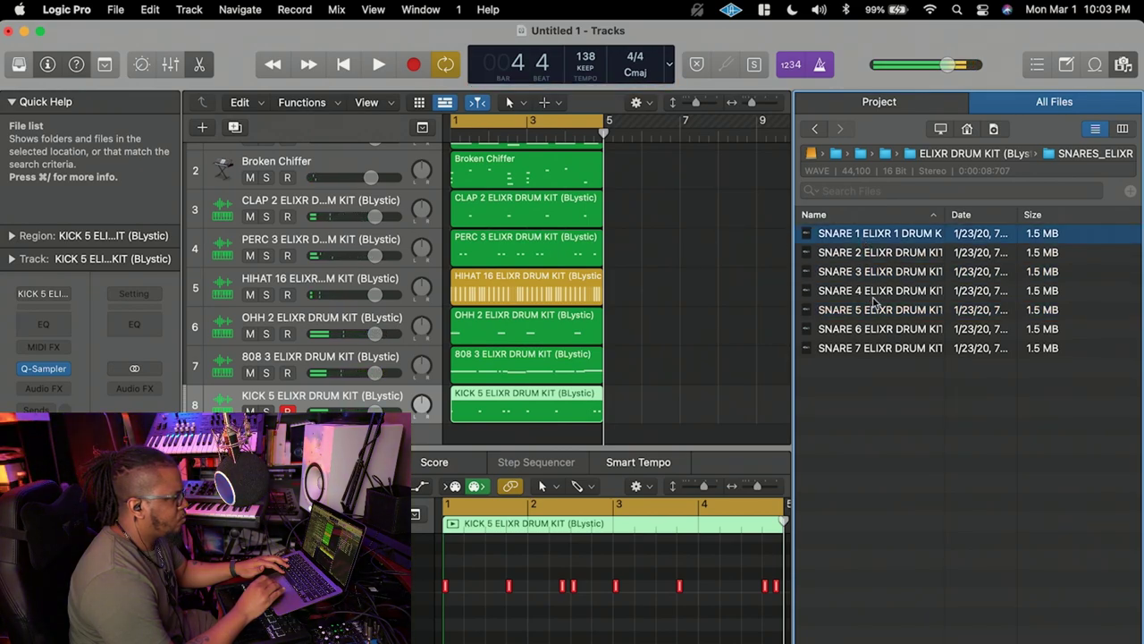
{"action": "left_click", "coordinate": [866, 350]}
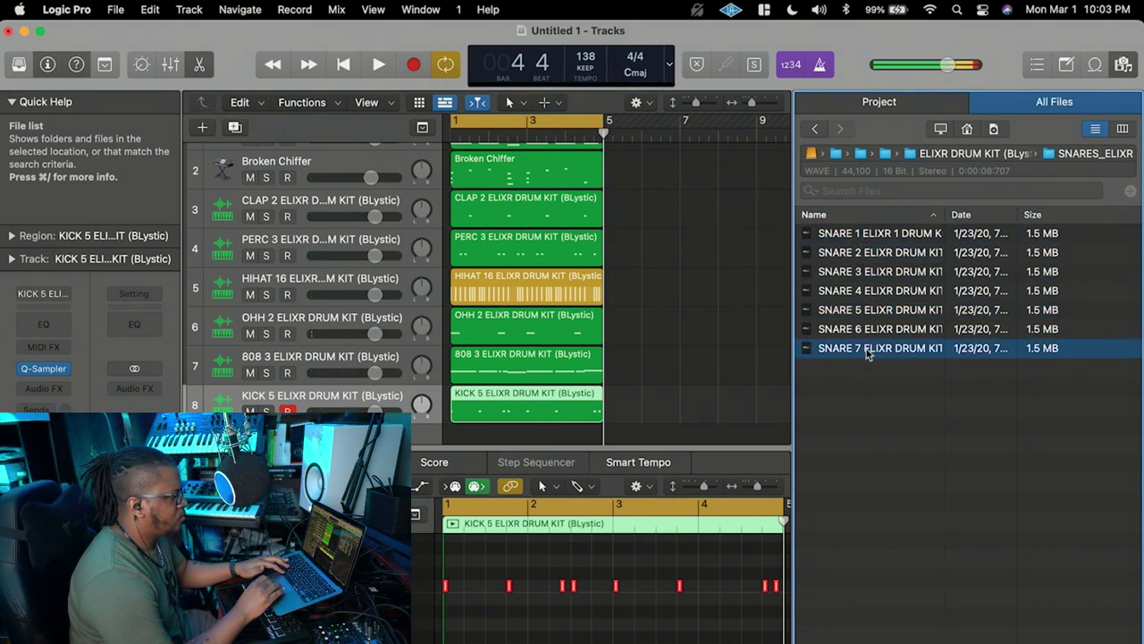
{"action": "left_click", "coordinate": [865, 235]}
Load SNARE 1 ELIXR 1 DRUM KIT into a new Quick Sampler track below the kick track.
{"action": "left_click_drag", "start_coordinate": [864, 235], "coordinate": [936, 427]}
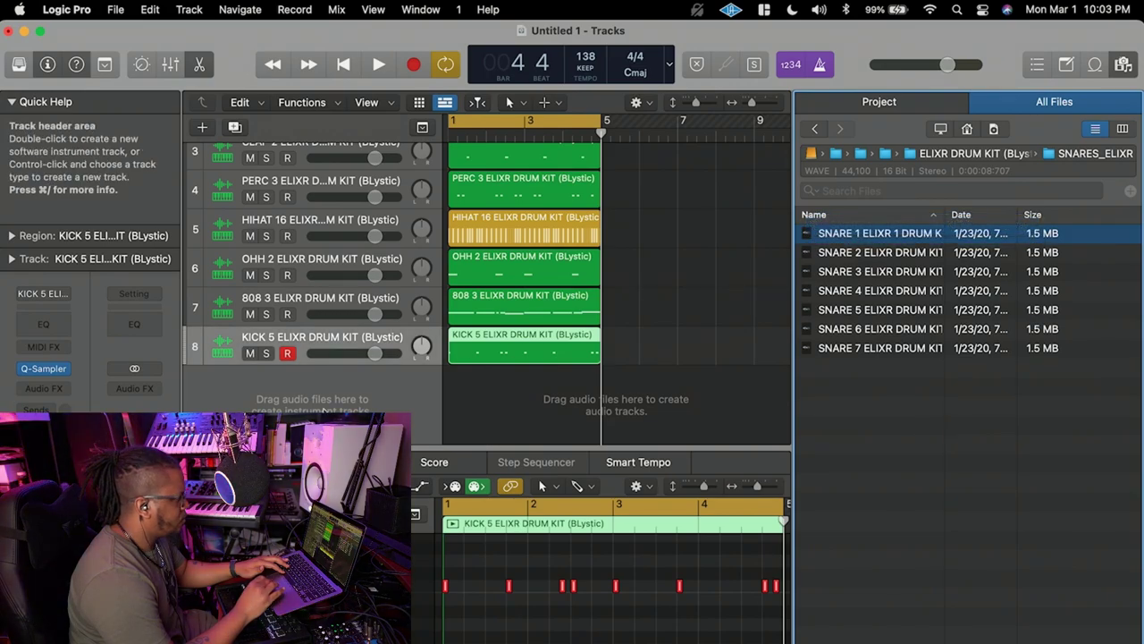
{"action": "left_click_drag", "start_coordinate": [888, 239], "coordinate": [296, 332]}
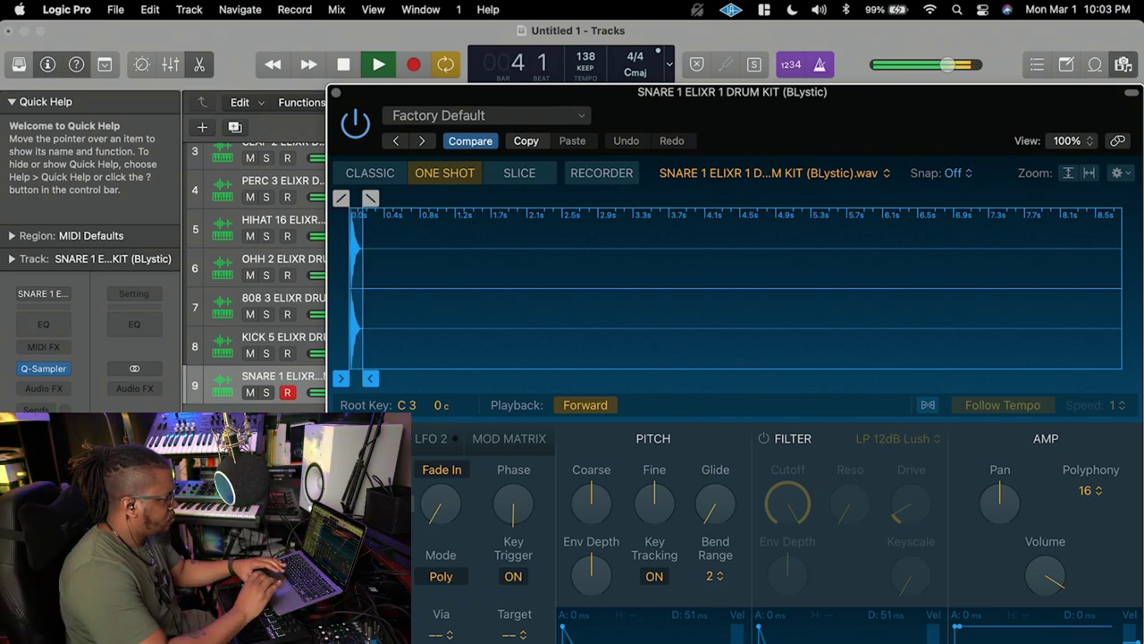
{"action": "left_click", "coordinate": [335, 92]}
Record a four-bar pattern of five snare hits on the SNARE 1 track and quantize all its notes.
{"action": "left_click", "coordinate": [344, 64]}
{"action": "left_click", "coordinate": [415, 69]}
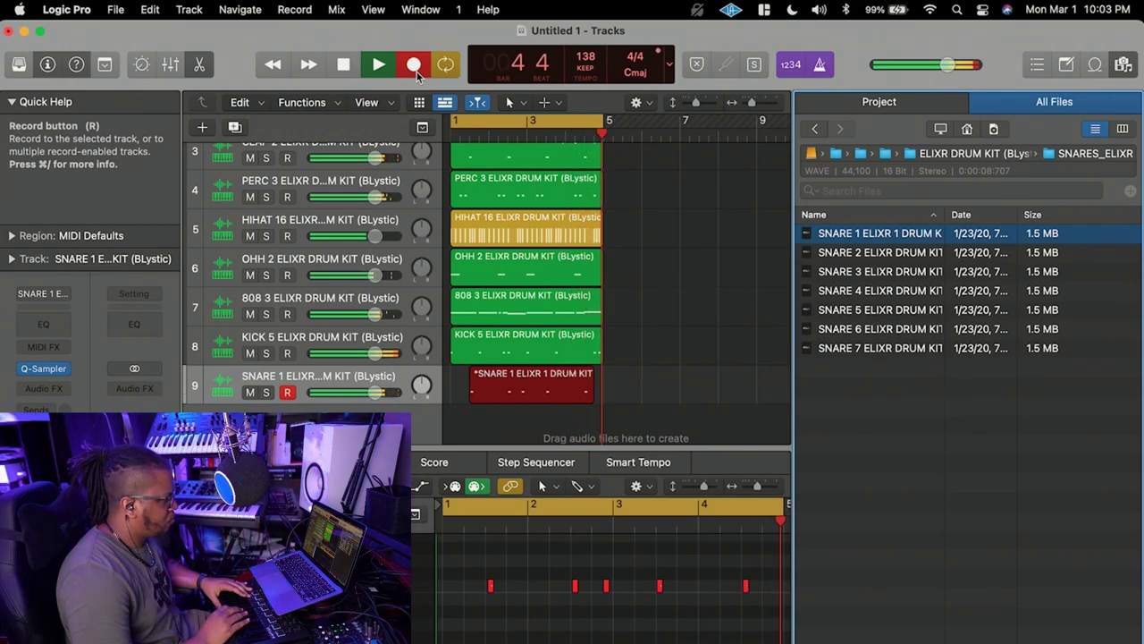
{"action": "left_click", "coordinate": [416, 70]}
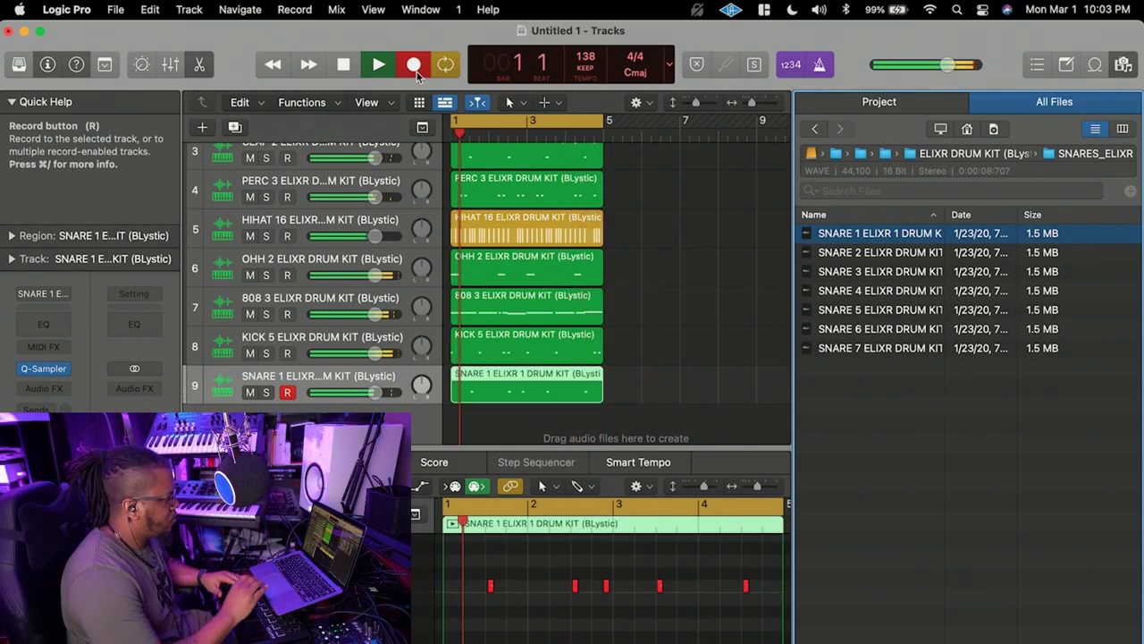
{"action": "right_click", "coordinate": [512, 548]}
{"action": "left_click", "coordinate": [577, 562]}
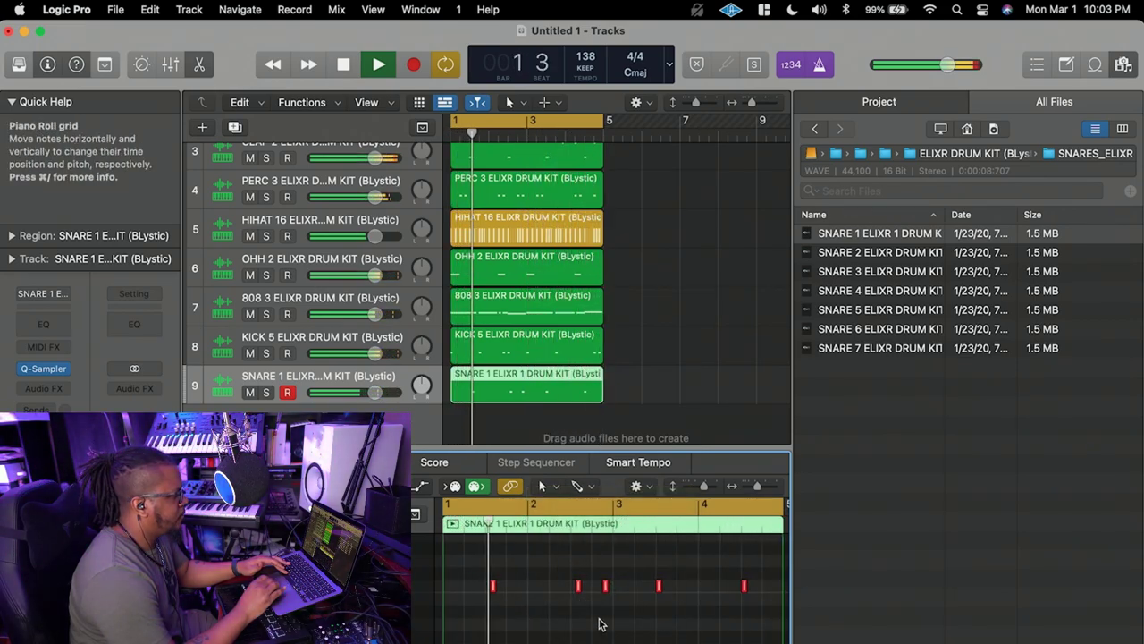
Nudge the first three snare notes slightly earlier, shift the third one slightly later again, and hide the file browser.
{"action": "key", "text": "space"}
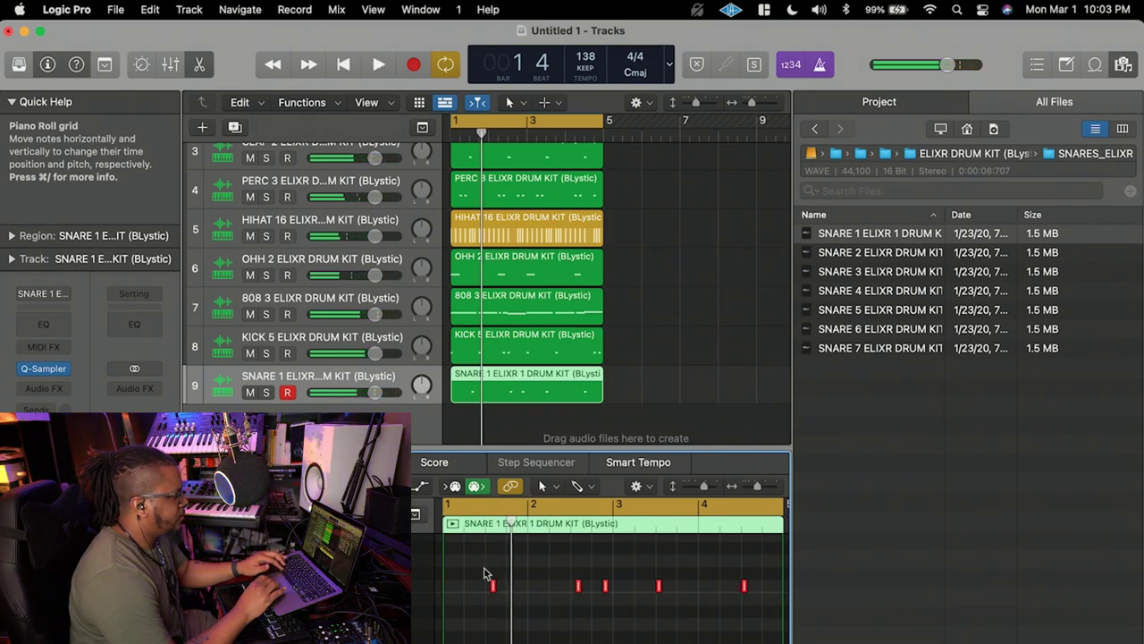
{"action": "left_click_drag", "start_coordinate": [510, 612], "coordinate": [636, 631]}
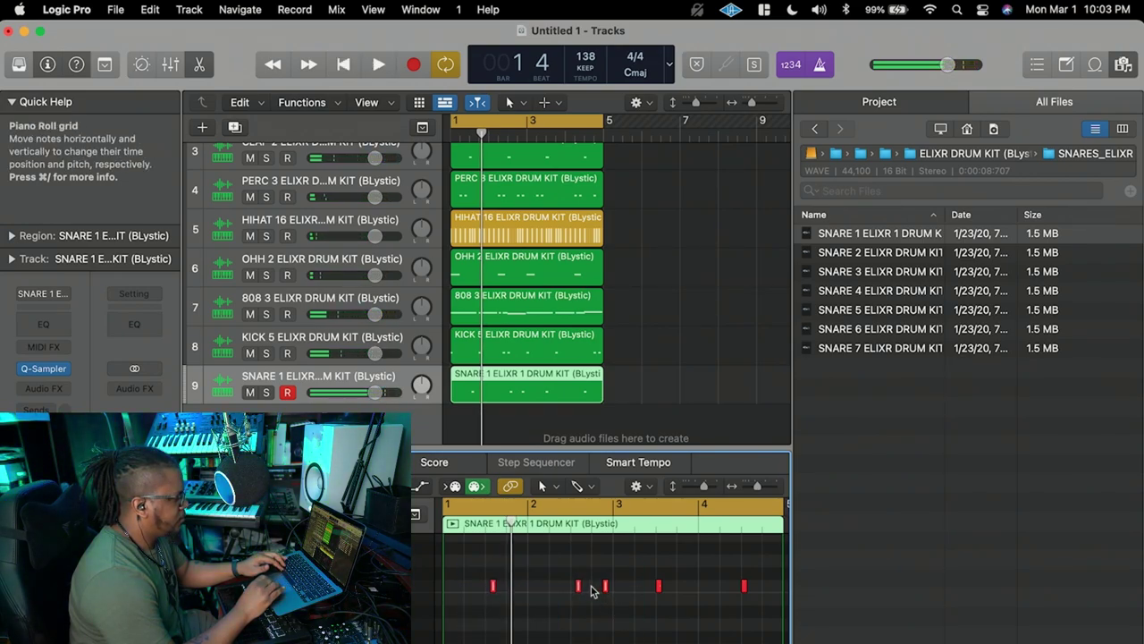
{"action": "left_click_drag", "start_coordinate": [582, 592], "coordinate": [574, 588]}
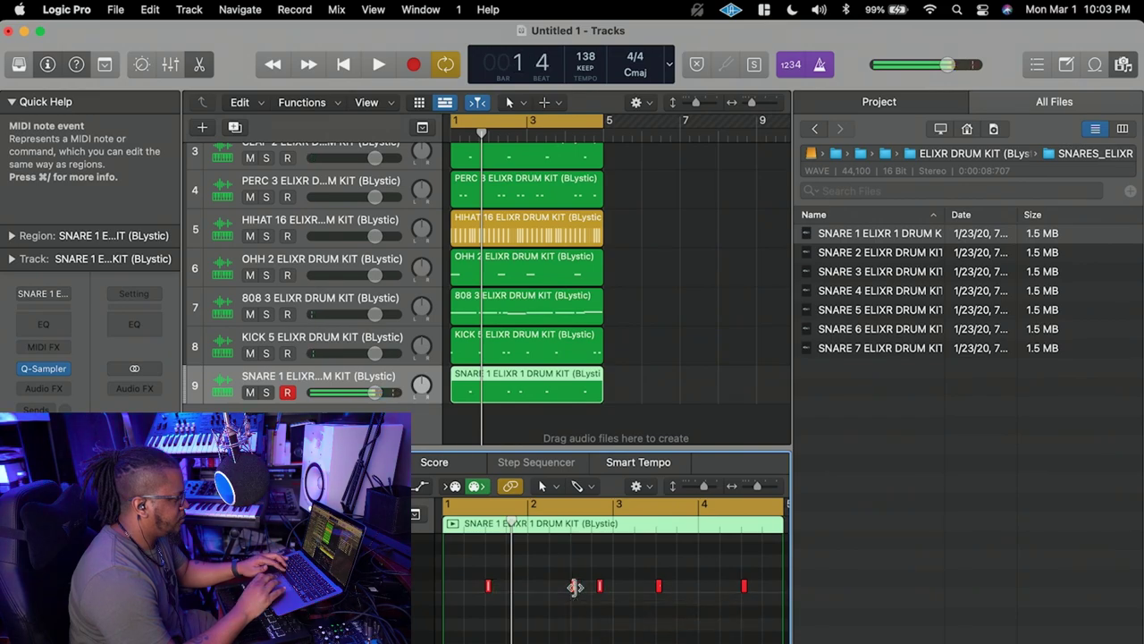
{"action": "key", "text": "space"}
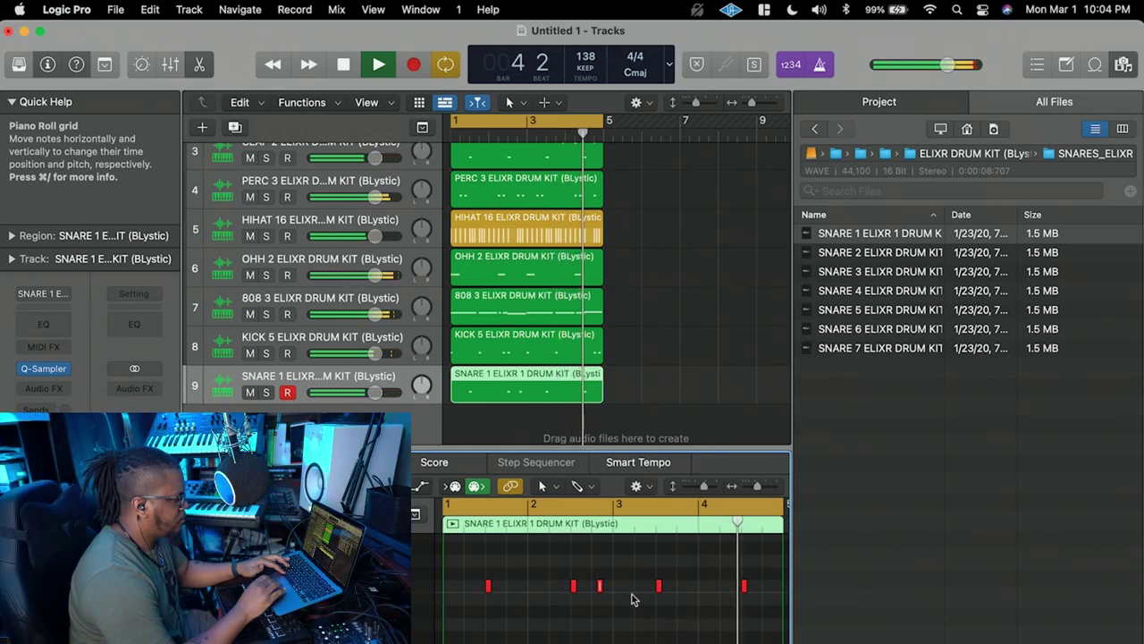
{"action": "left_click_drag", "start_coordinate": [601, 592], "coordinate": [606, 592]}
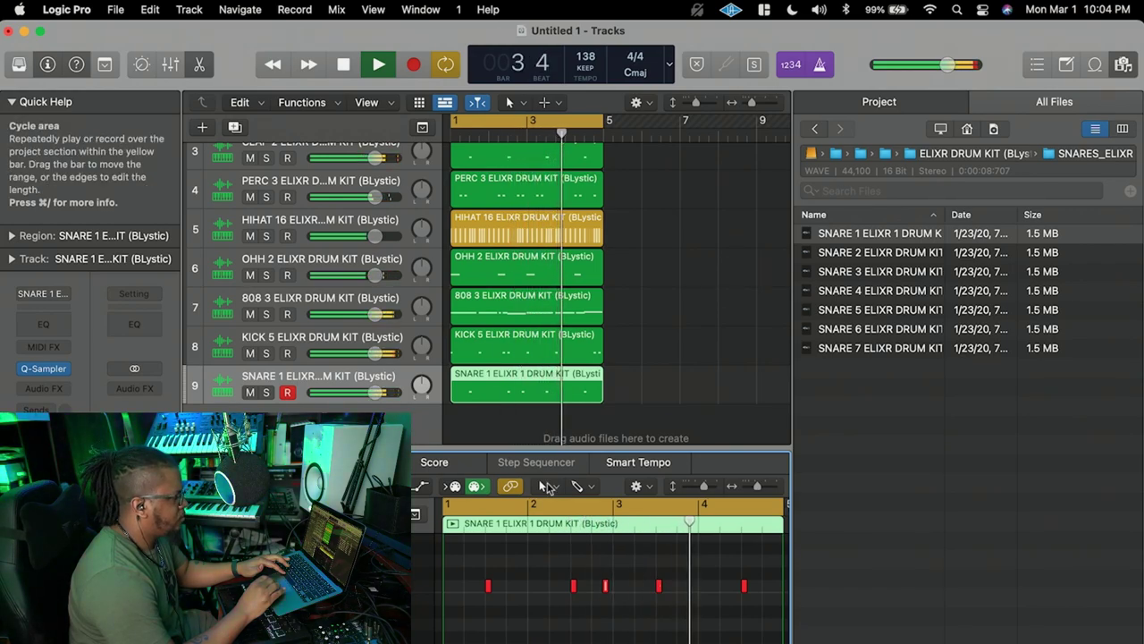
{"action": "left_click", "coordinate": [1125, 67]}
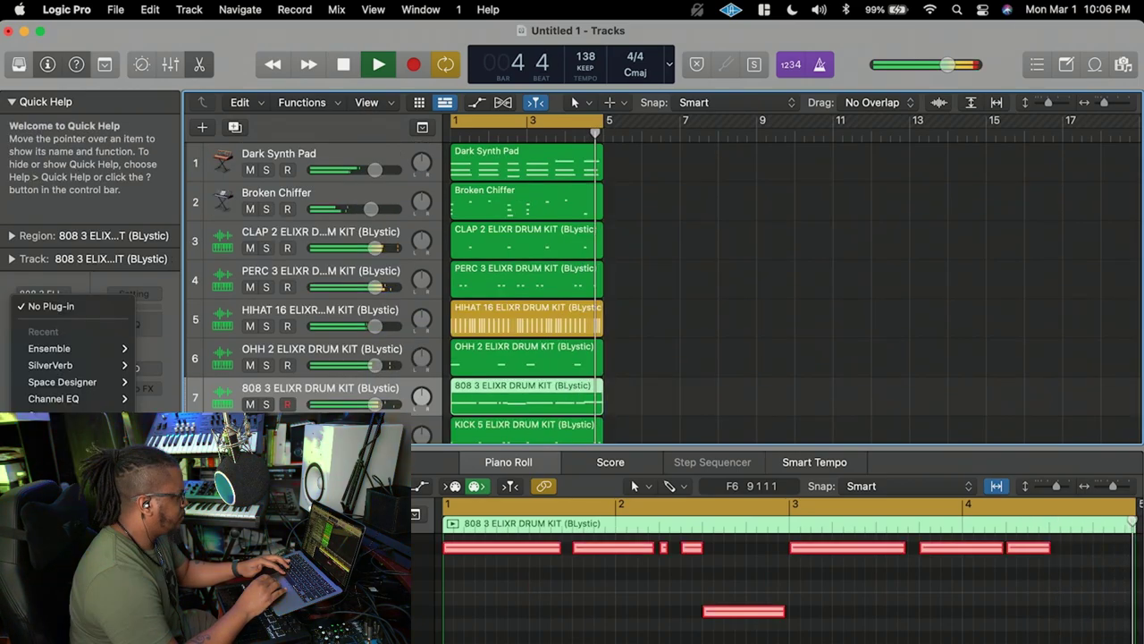
Insert Clip Distortion on the 808 3 track and step through its presets to Blues Clipping Guitars.
{"action": "left_click", "coordinate": [178, 357]}
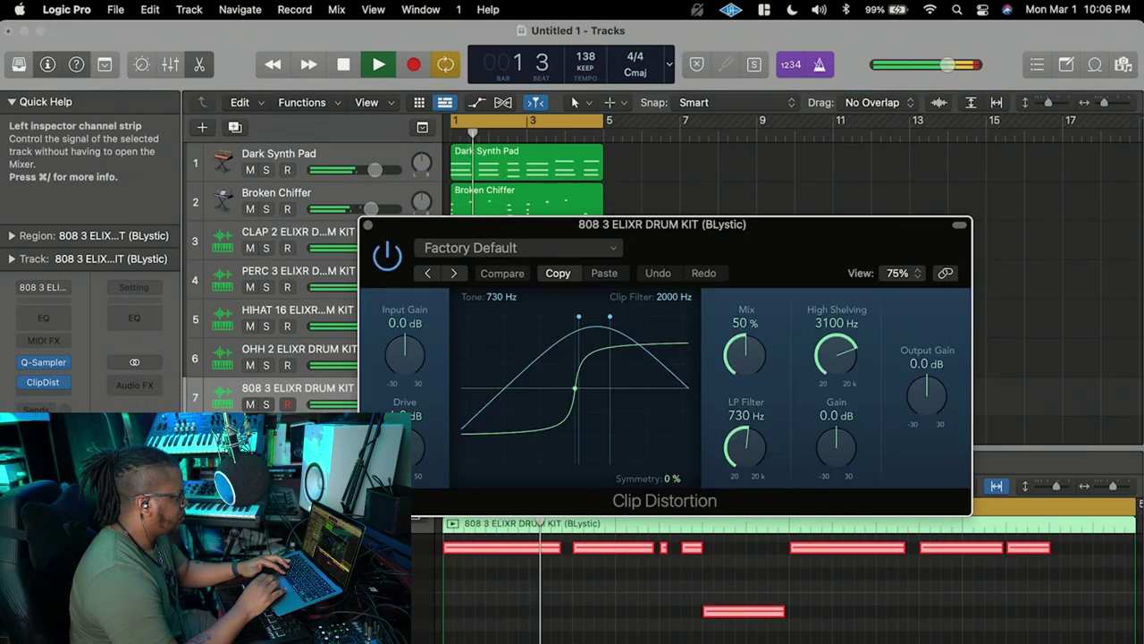
{"action": "left_click", "coordinate": [456, 277]}
{"action": "left_click", "coordinate": [456, 277]}
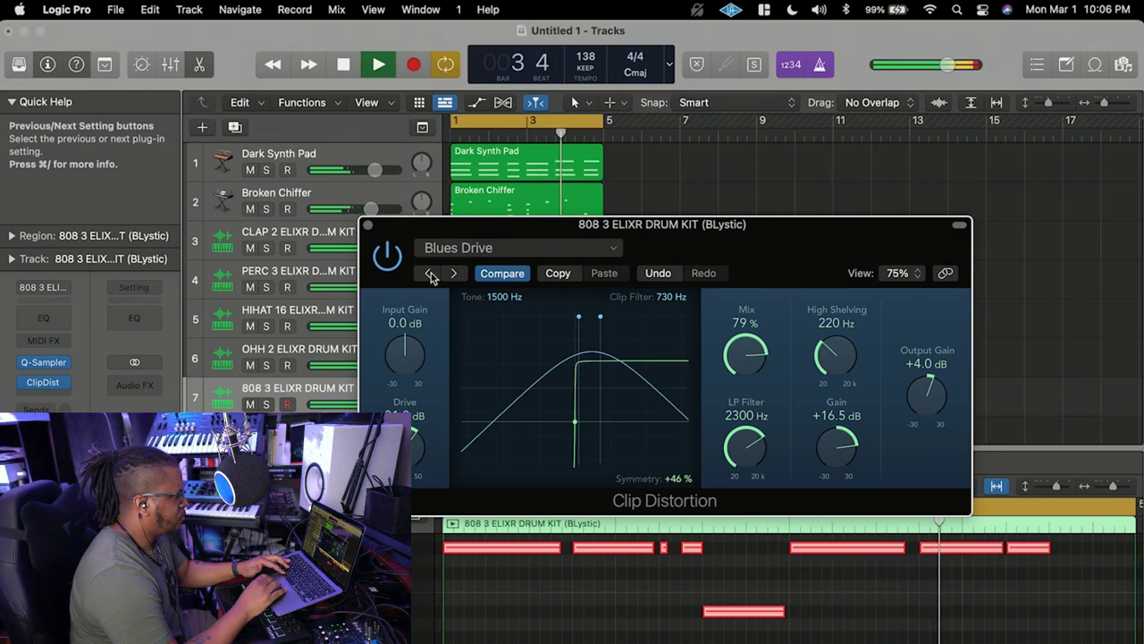
{"action": "left_click", "coordinate": [430, 273]}
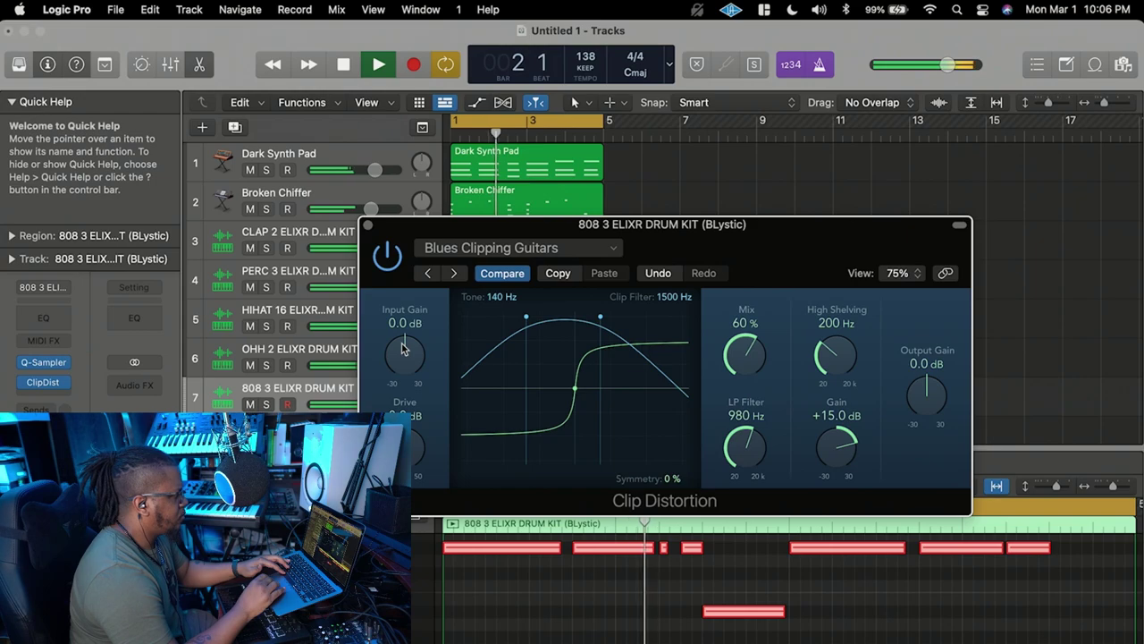
Raise the drive of the 808's Clip Distortion and set its LP Filter to 260 Hz and High Shelving to 460 Hz.
{"action": "left_click_drag", "start_coordinate": [411, 425], "coordinate": [409, 450]}
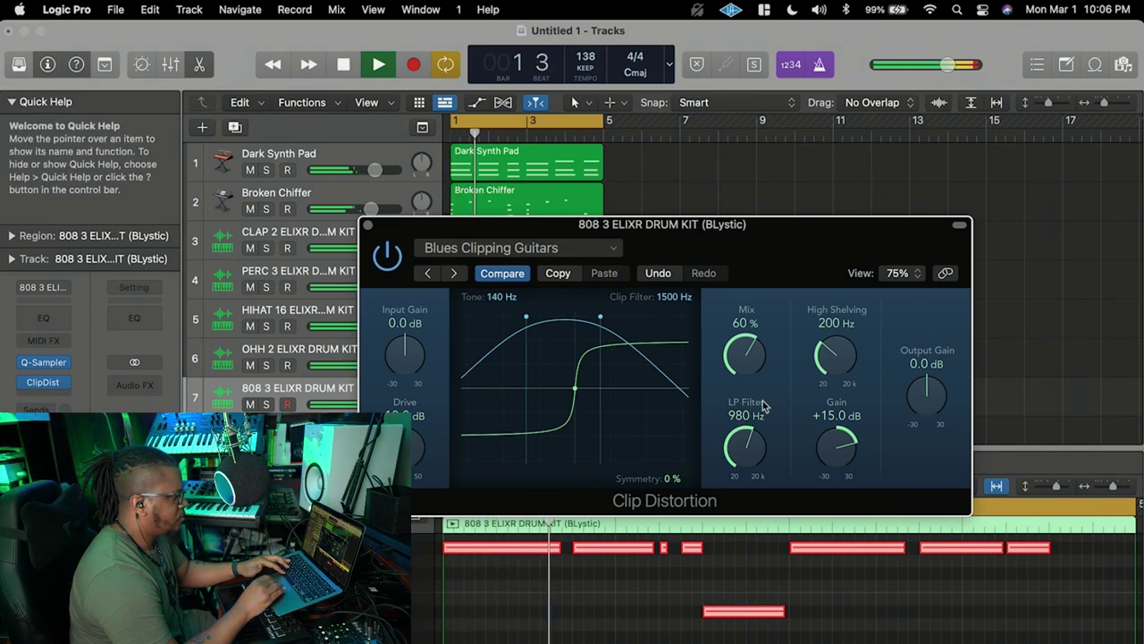
{"action": "mouse_move", "coordinate": [756, 470]}
{"action": "left_mouse_down"}
{"action": "mouse_move", "coordinate": [762, 537]}
{"action": "mouse_move", "coordinate": [758, 407]}
{"action": "mouse_move", "coordinate": [758, 483]}
{"action": "left_mouse_up"}
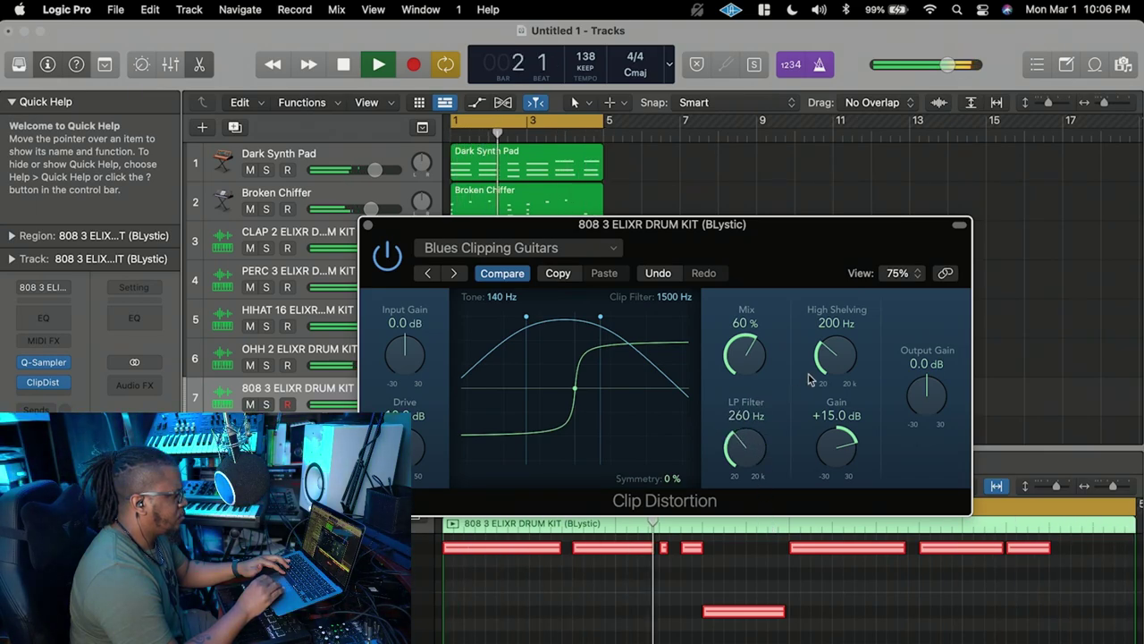
{"action": "mouse_move", "coordinate": [835, 352]}
{"action": "left_mouse_down"}
{"action": "mouse_move", "coordinate": [840, 288]}
{"action": "mouse_move", "coordinate": [840, 335]}
{"action": "left_mouse_up"}
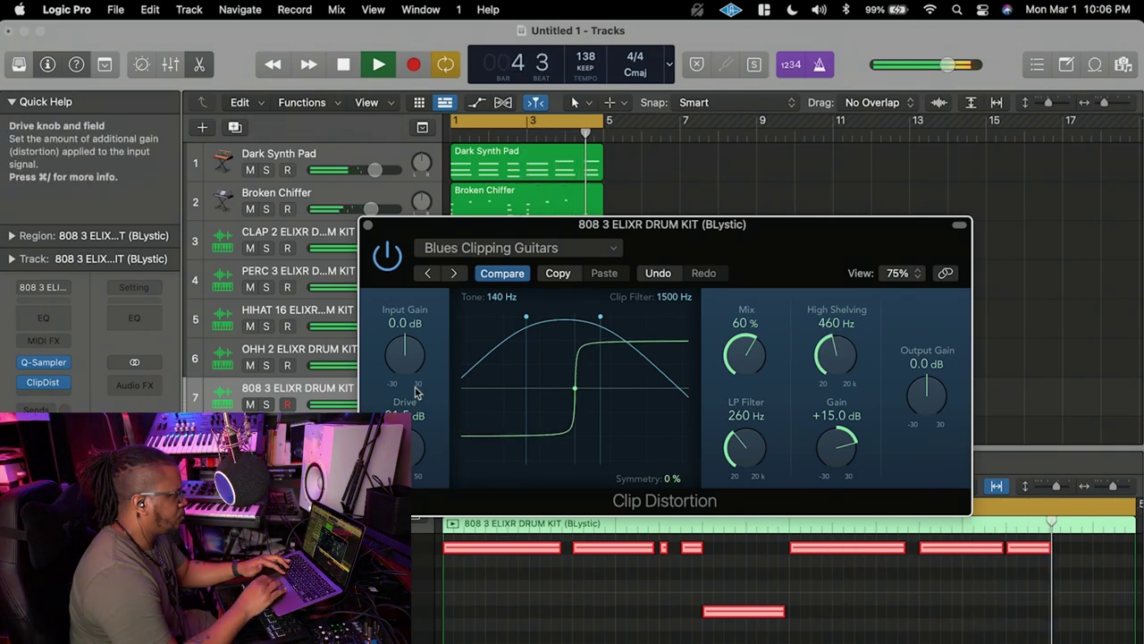
{"action": "left_click_drag", "start_coordinate": [836, 355], "coordinate": [844, 392]}
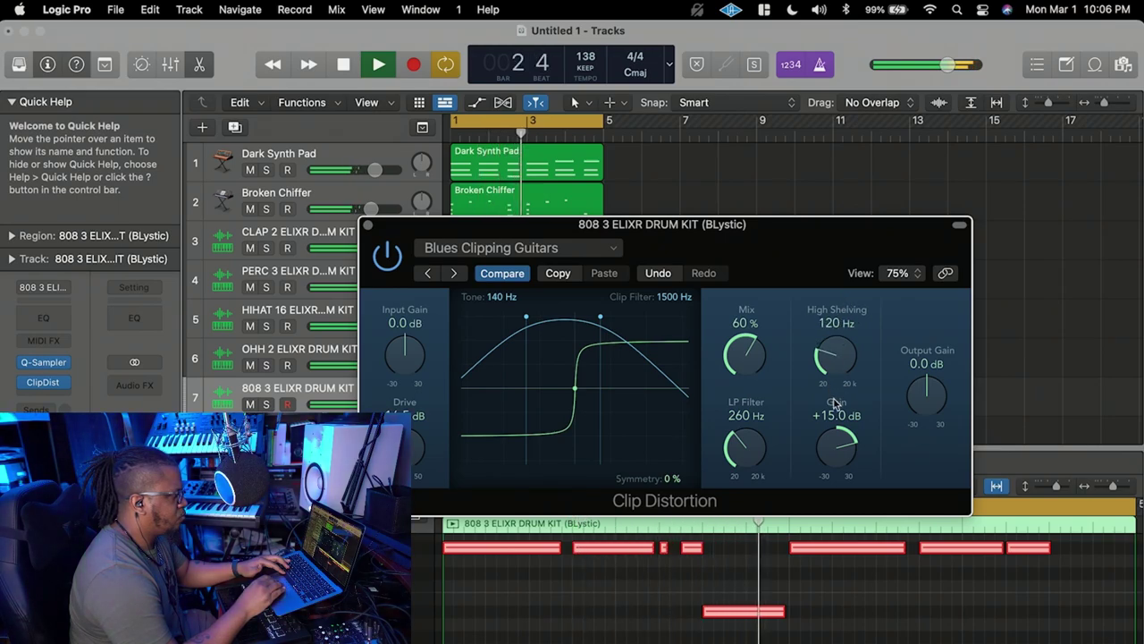
{"action": "left_click_drag", "start_coordinate": [827, 374], "coordinate": [826, 340]}
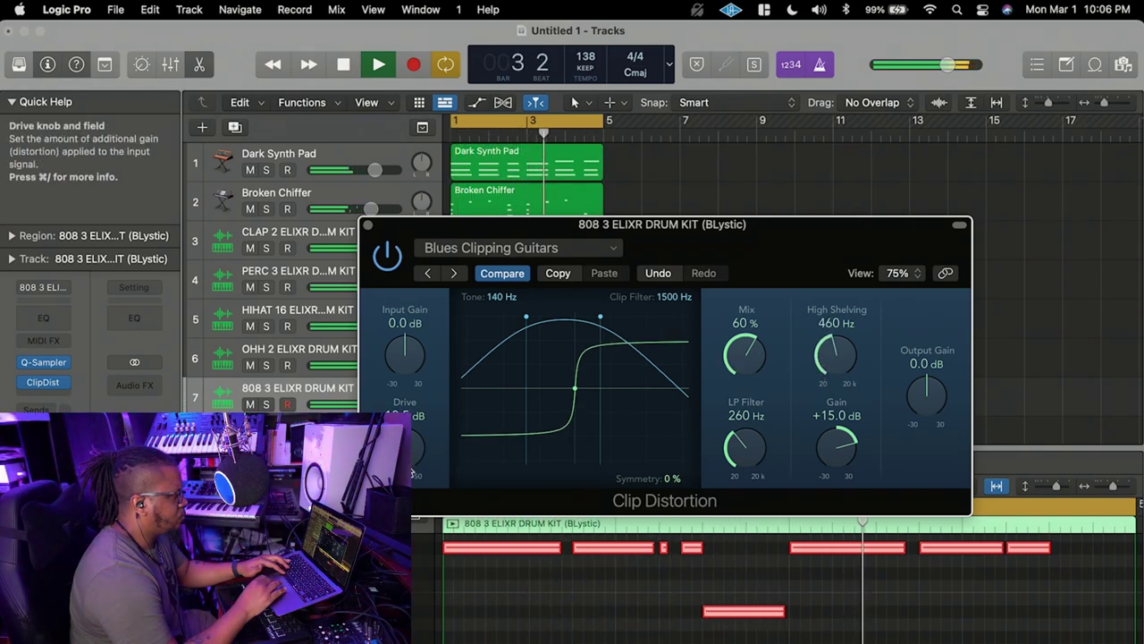
{"action": "left_click", "coordinate": [367, 225]}
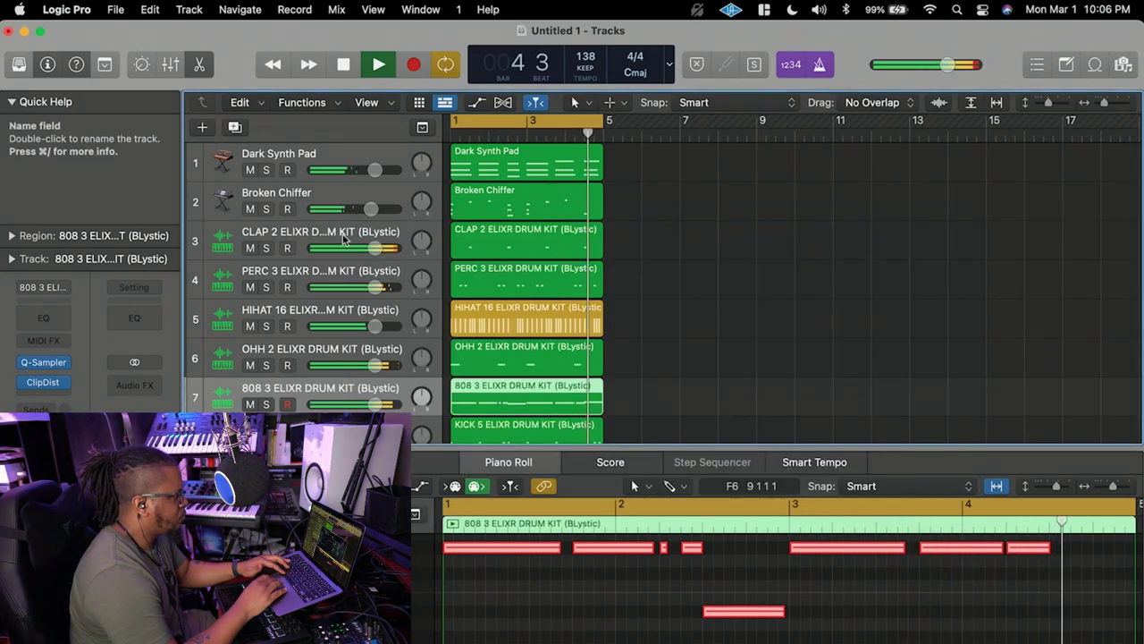
{"action": "left_click", "coordinate": [43, 385]}
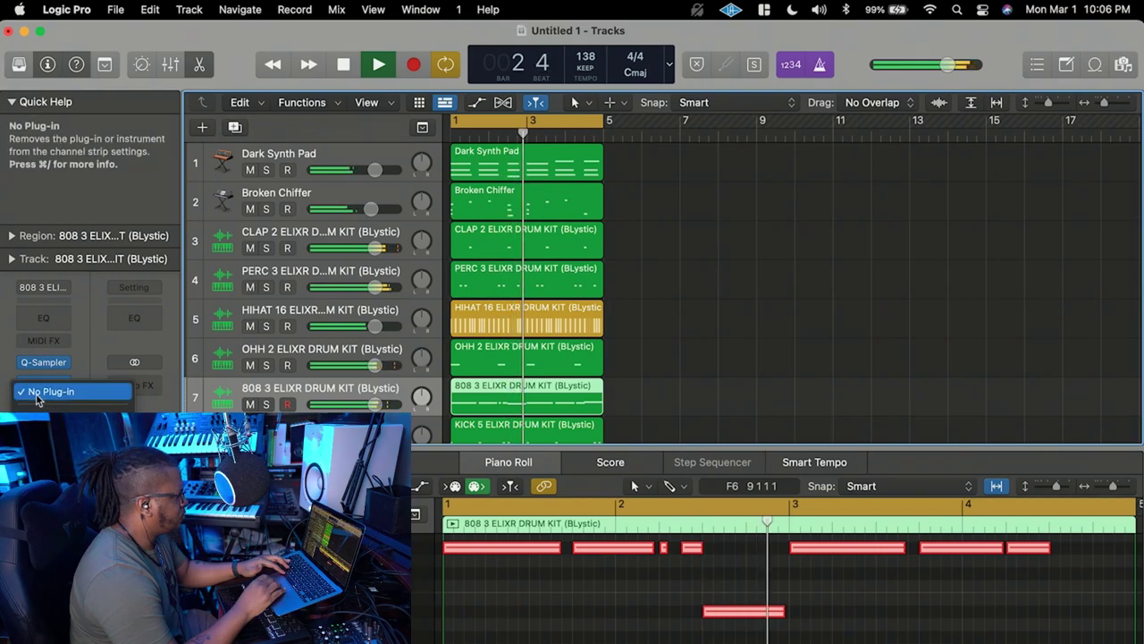
{"action": "key", "text": "Escape"}
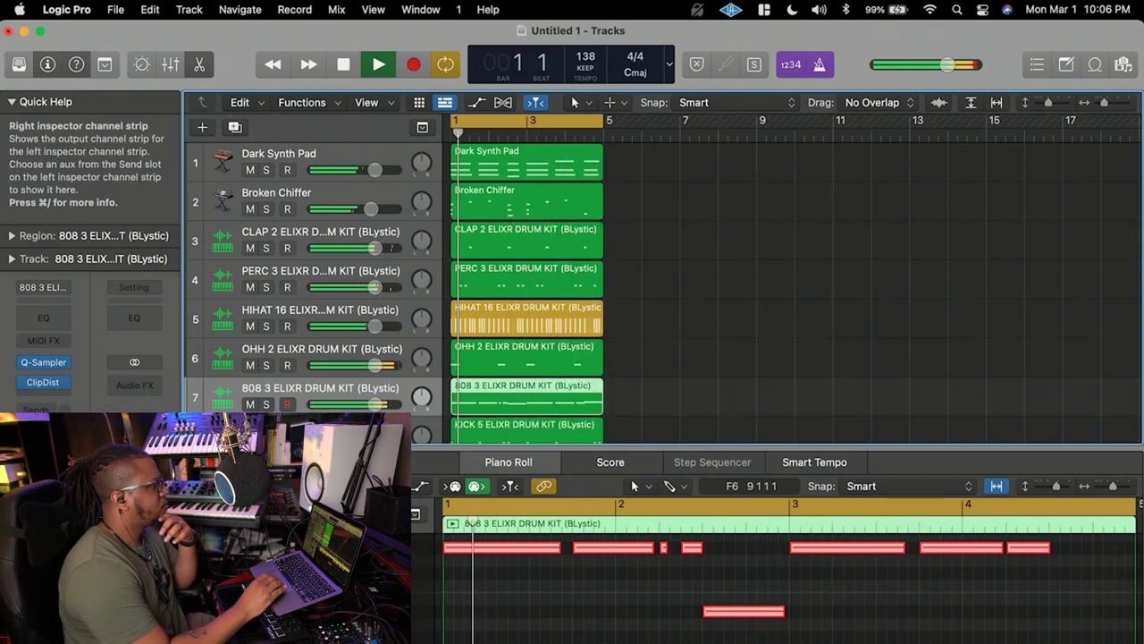
Lower the volume of the PERC 3 track and select that track to show its notes.
{"action": "scroll", "coordinate": [722, 330], "scroll_direction": "down", "scroll_amount": 2}
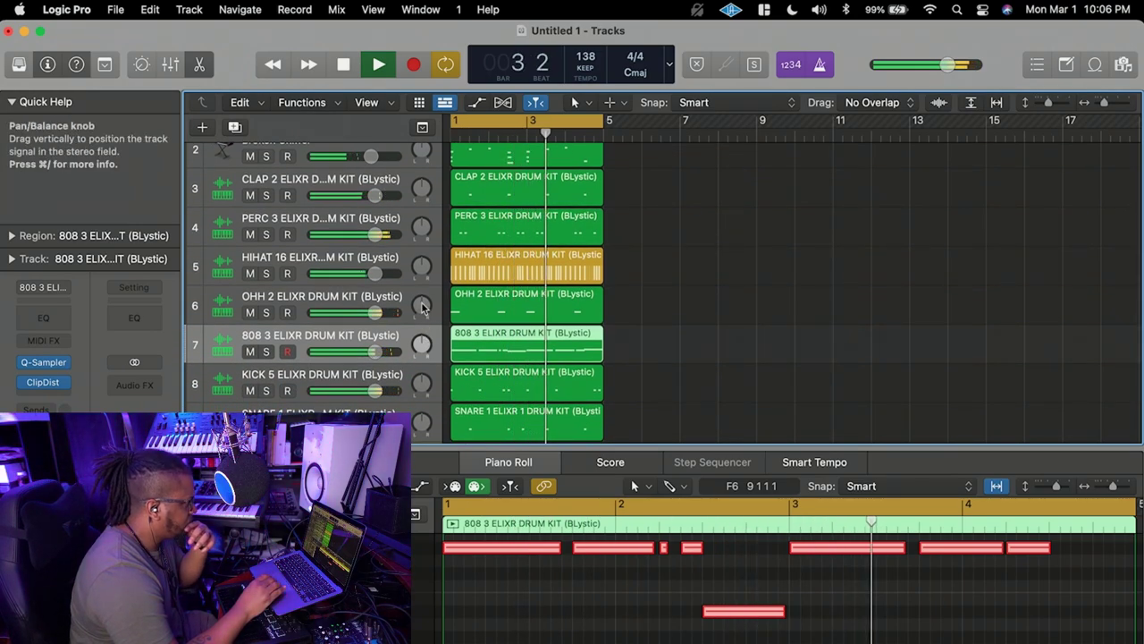
{"action": "left_click_drag", "start_coordinate": [374, 235], "coordinate": [323, 236]}
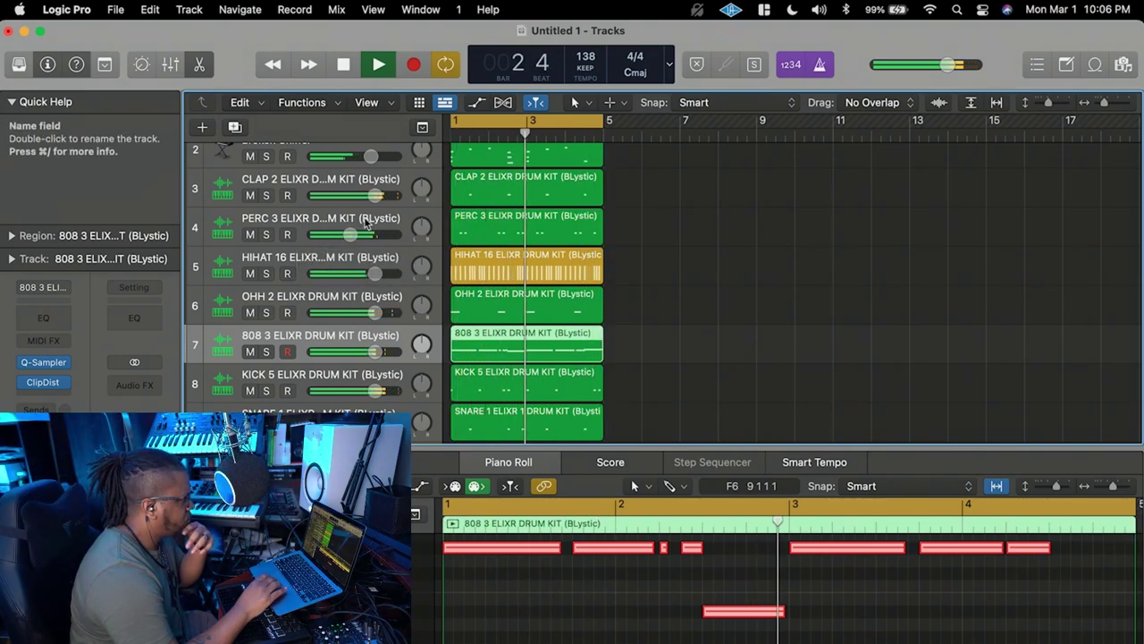
{"action": "left_click", "coordinate": [364, 224]}
{"action": "scroll", "coordinate": [554, 237], "scroll_direction": "up", "scroll_amount": 1}
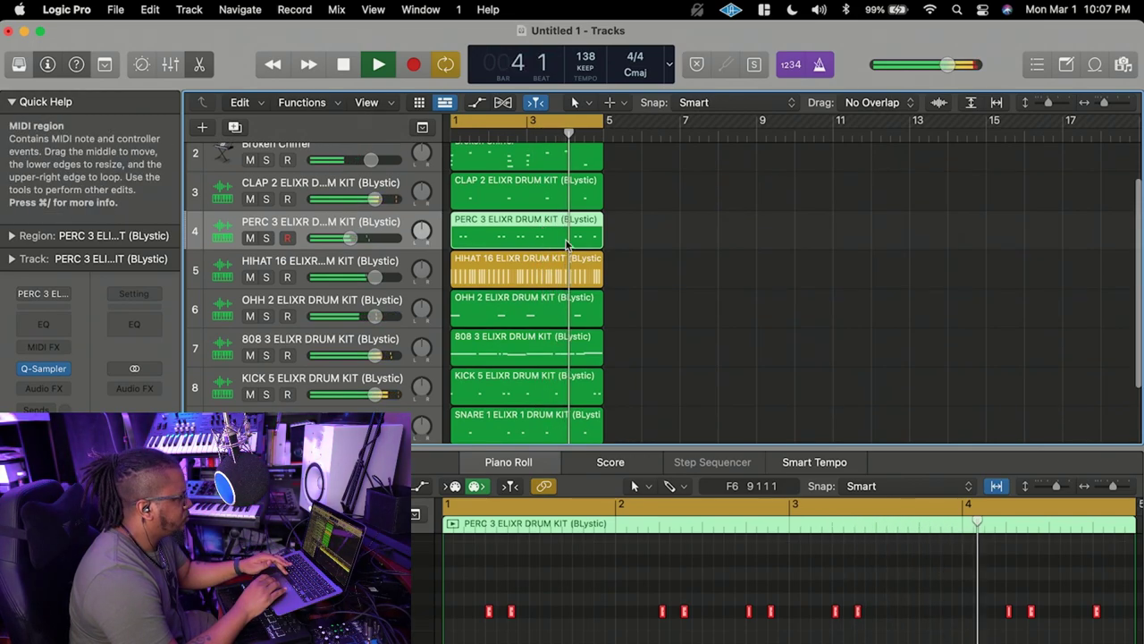
Stop playback and add one software instrument track using the stereo Alchemy instrument.
{"action": "scroll", "coordinate": [587, 258], "scroll_direction": "down", "scroll_amount": 3}
{"action": "key", "text": "space"}
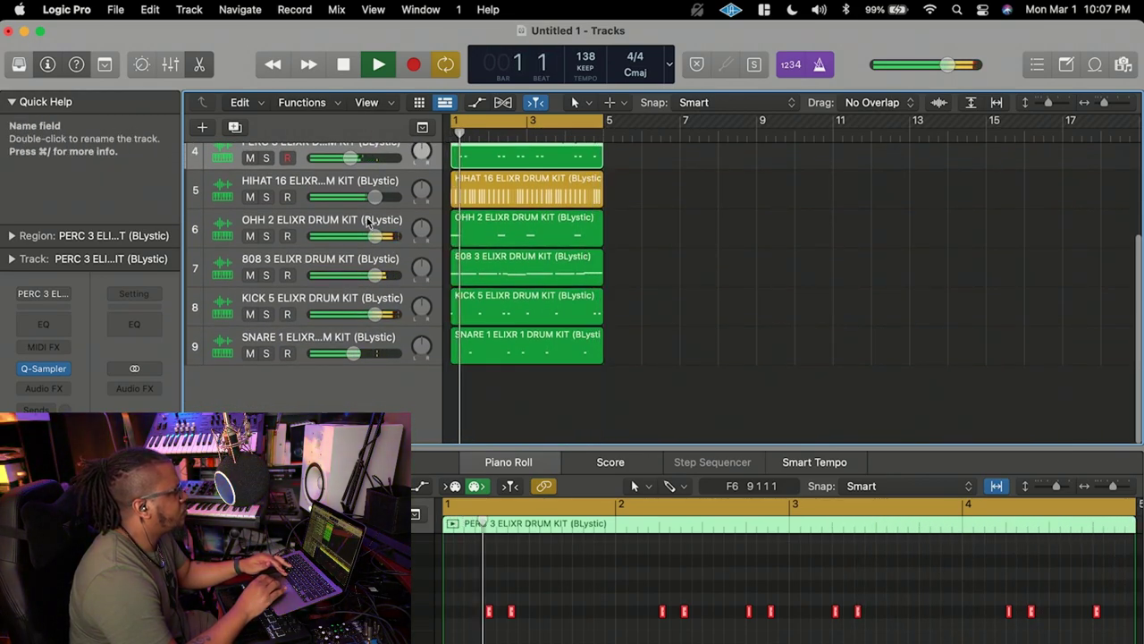
{"action": "left_click", "coordinate": [204, 128]}
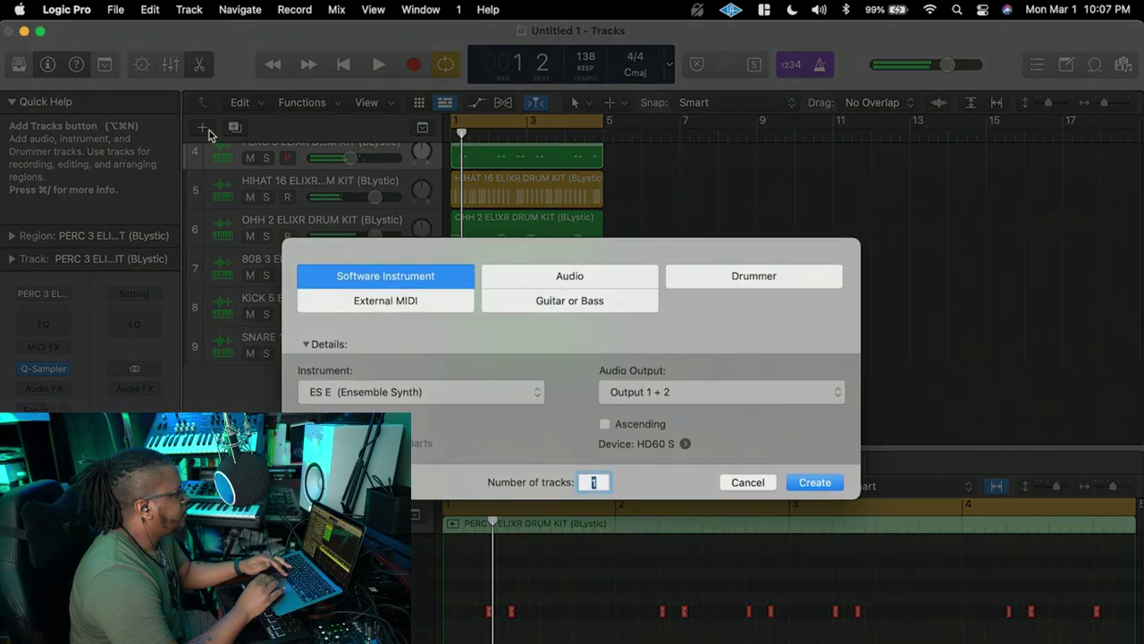
{"action": "left_click", "coordinate": [445, 391]}
{"action": "mouse_move", "coordinate": [447, 370]}
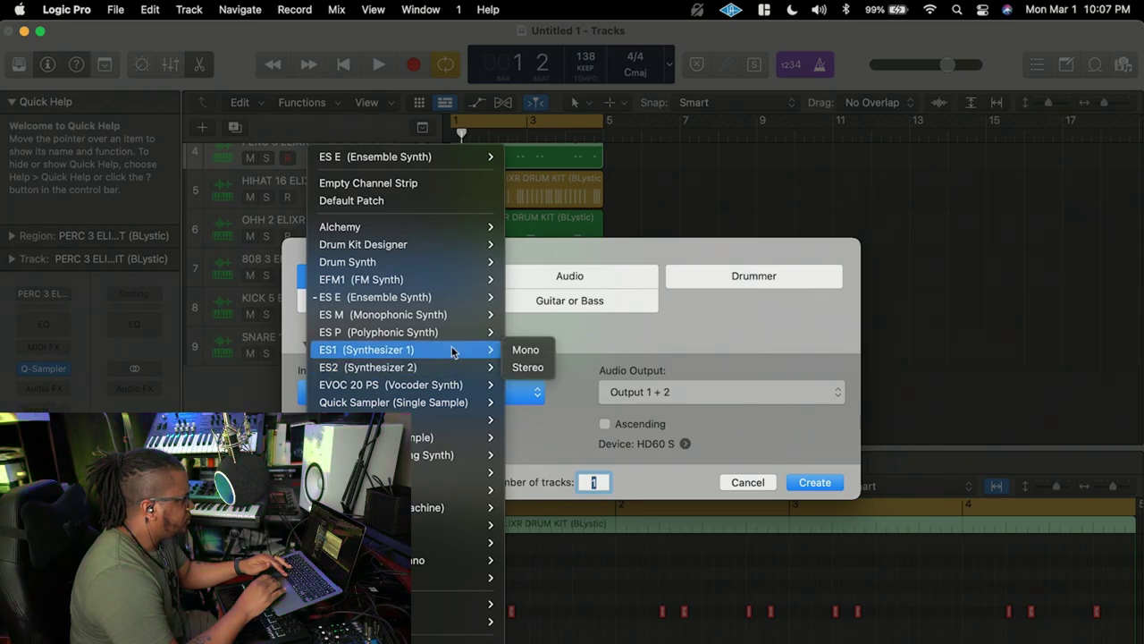
{"action": "mouse_move", "coordinate": [460, 404]}
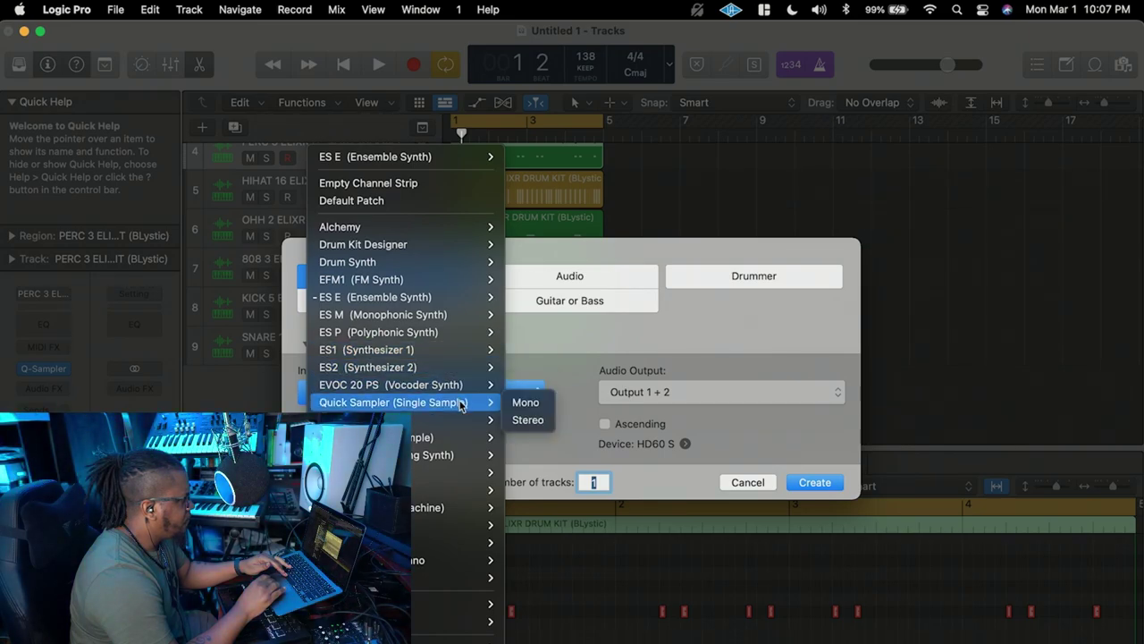
{"action": "mouse_move", "coordinate": [454, 455]}
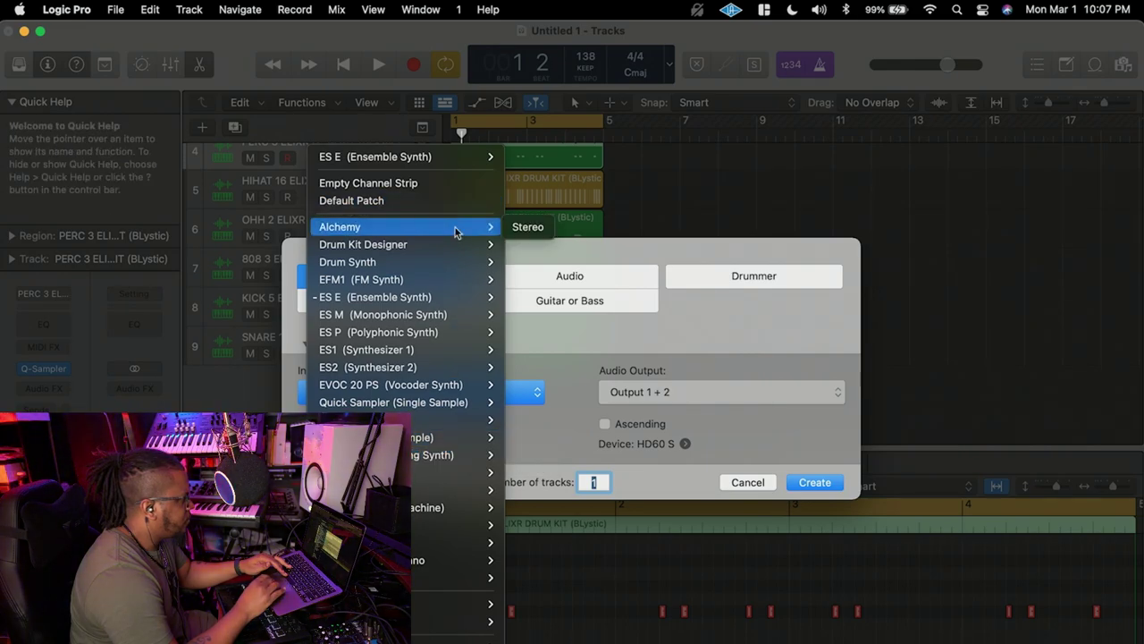
{"action": "left_click", "coordinate": [529, 228]}
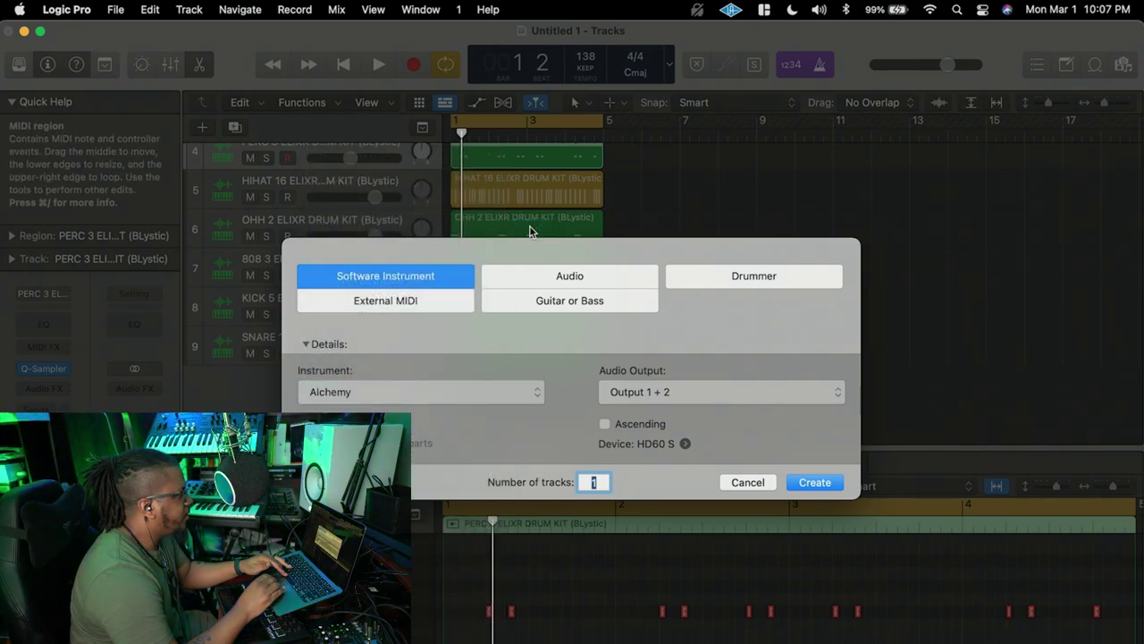
{"action": "left_click", "coordinate": [815, 483]}
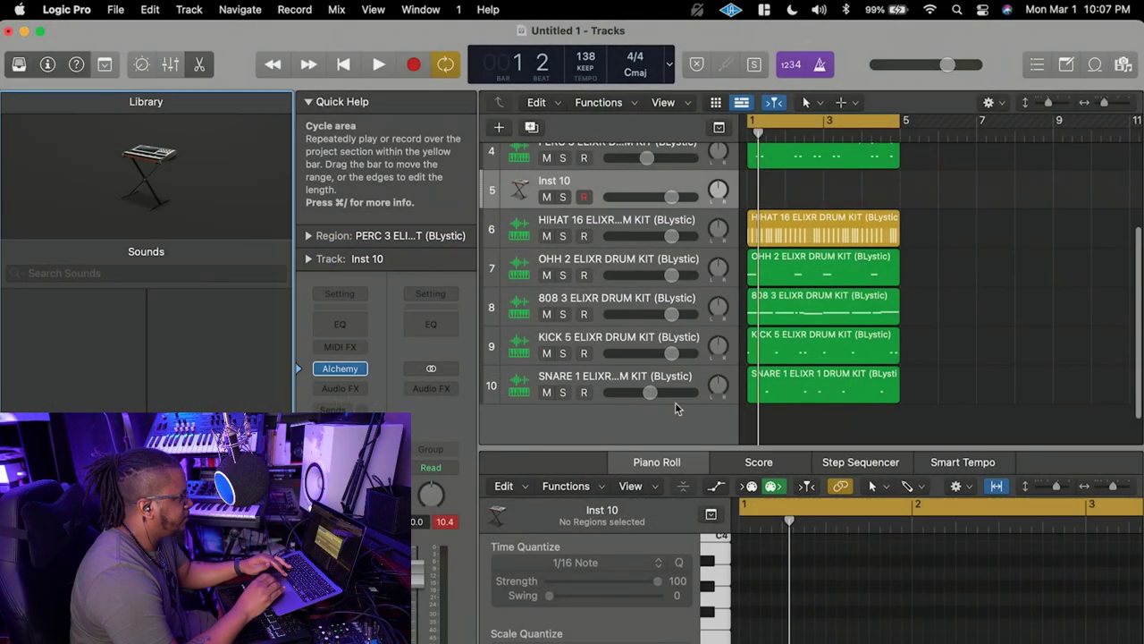
Open Alchemy on the new track and audition the presets 1970s Analog Arp, 70s Classic Synth Bass, 70s Synth Arp and 80s Sync Lead.
{"action": "left_click", "coordinate": [340, 369]}
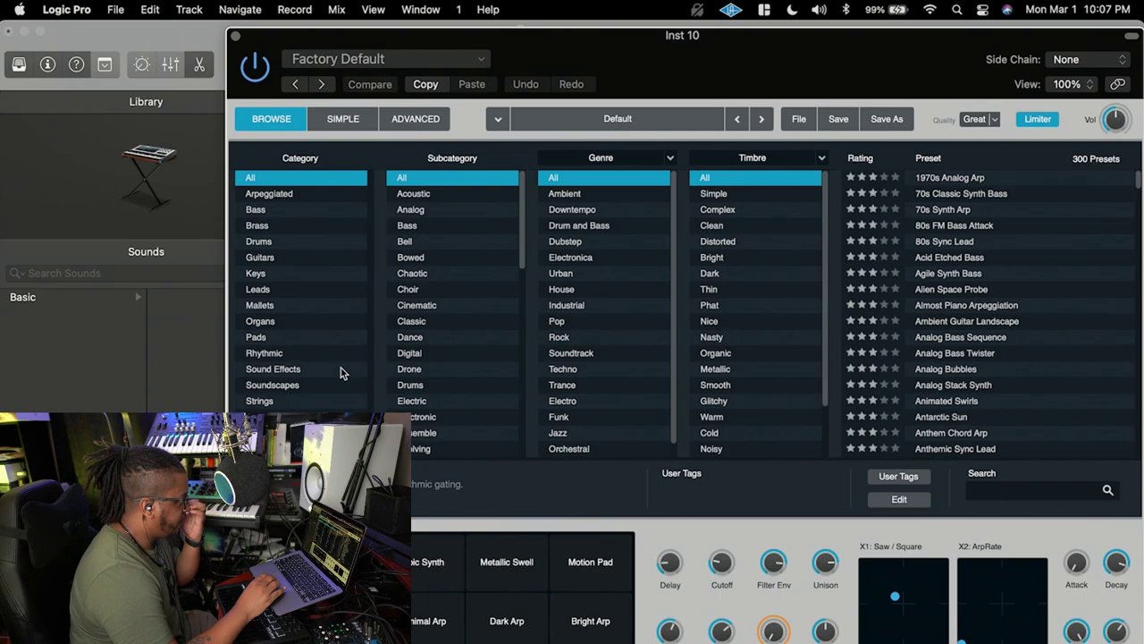
{"action": "left_click_drag", "start_coordinate": [598, 51], "coordinate": [567, 52]}
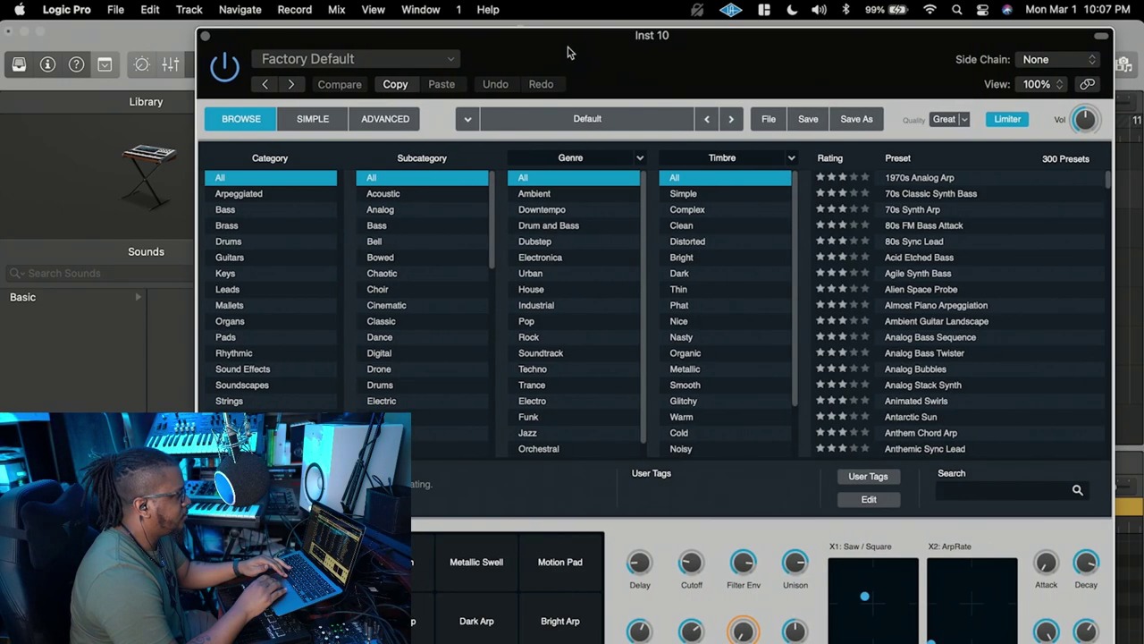
{"action": "left_click", "coordinate": [912, 179]}
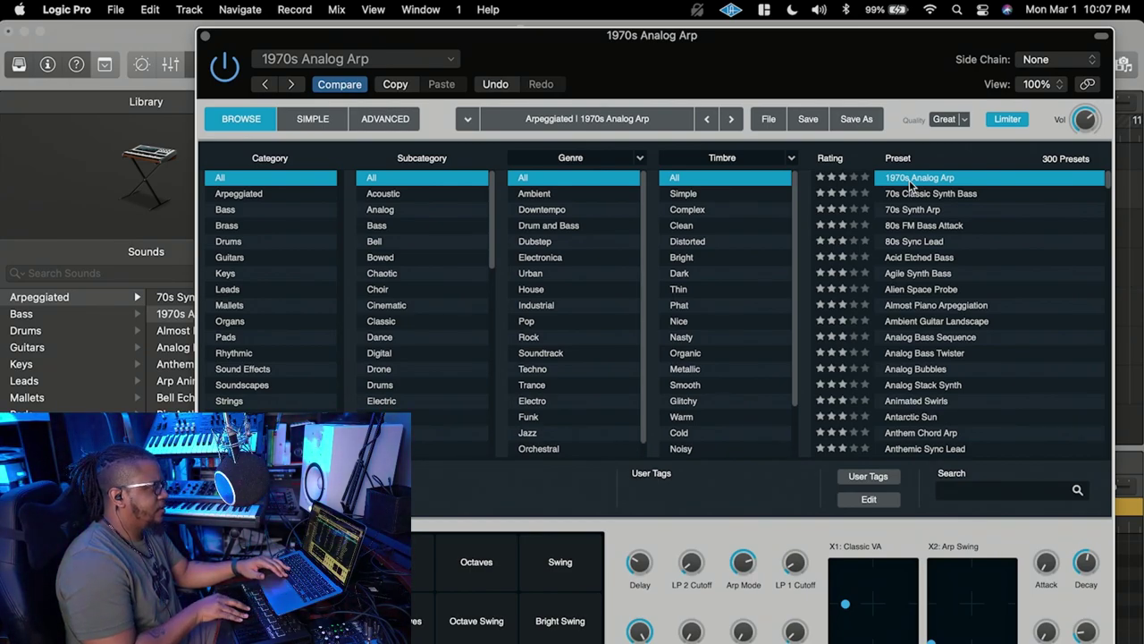
{"action": "left_click", "coordinate": [912, 194]}
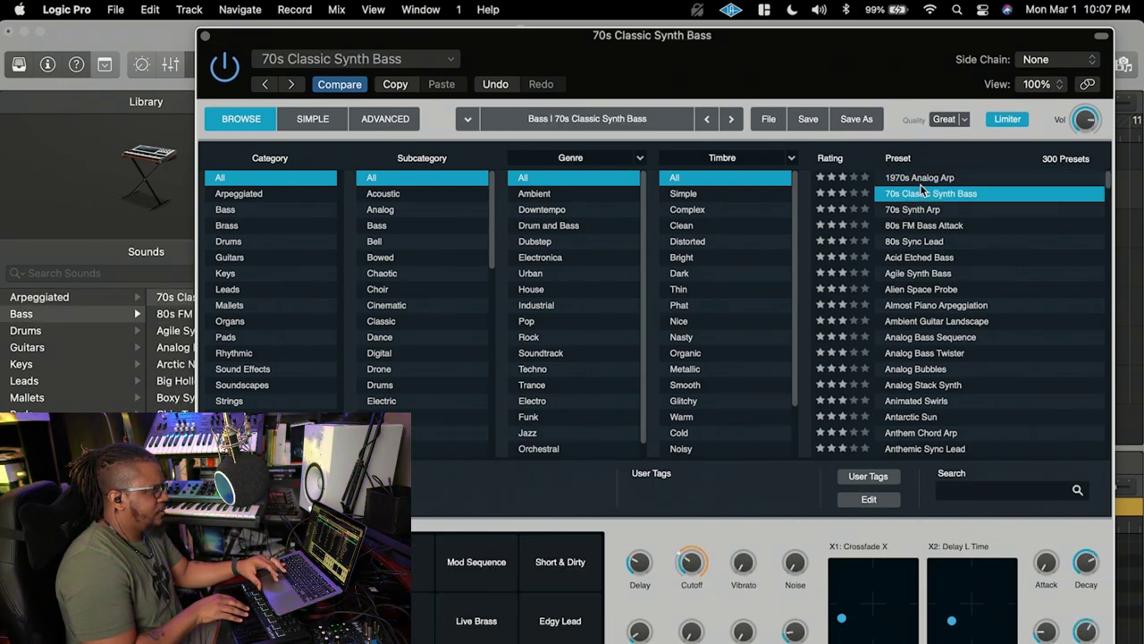
{"action": "left_click", "coordinate": [923, 208]}
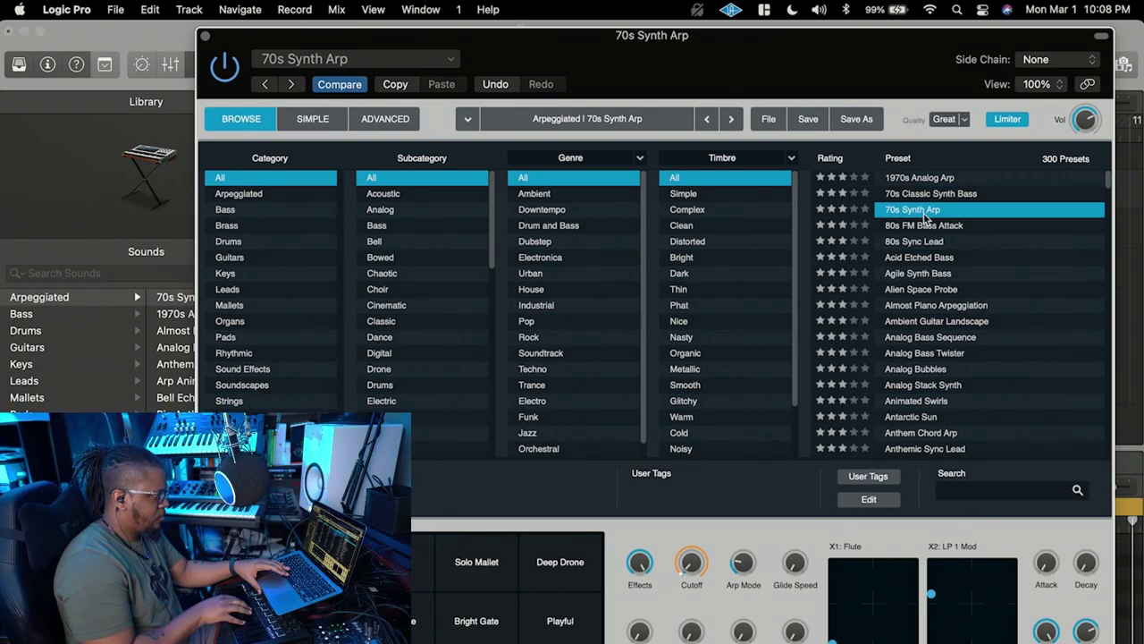
{"action": "left_click", "coordinate": [930, 240]}
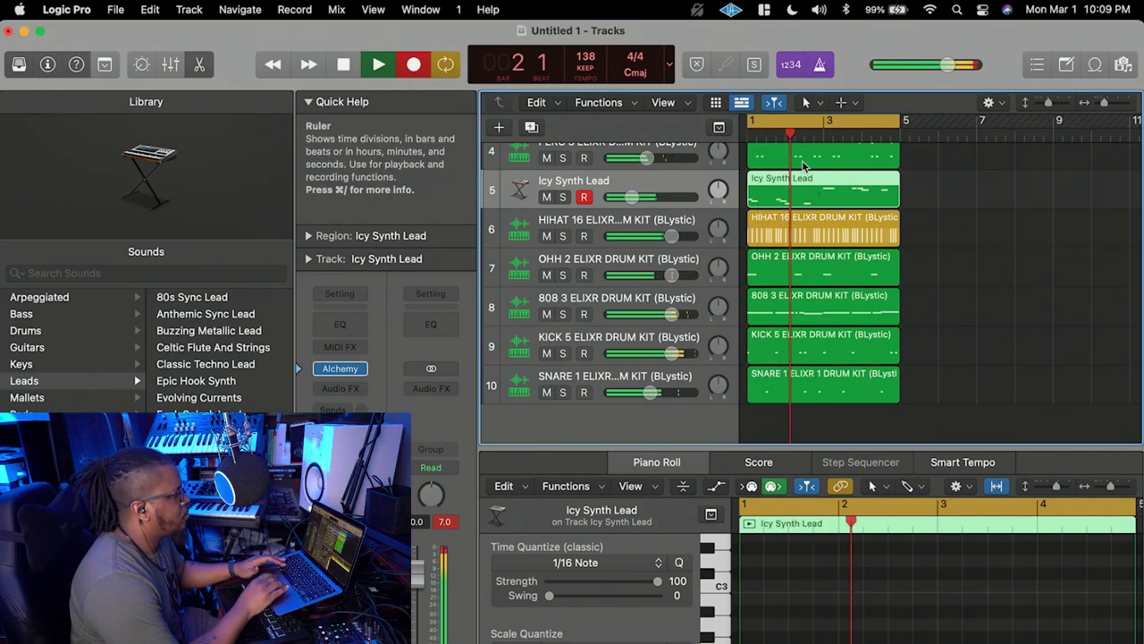
Show the Icy Synth Lead region's notes in the Piano Roll and select all of them.
{"action": "key", "text": "e"}
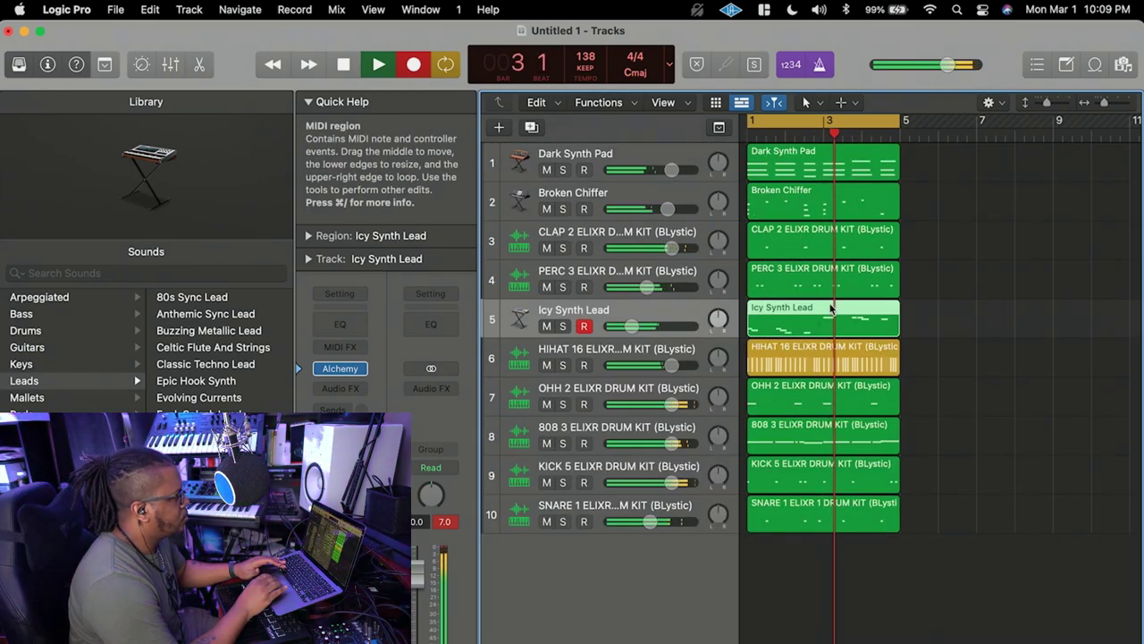
{"action": "key", "text": "e"}
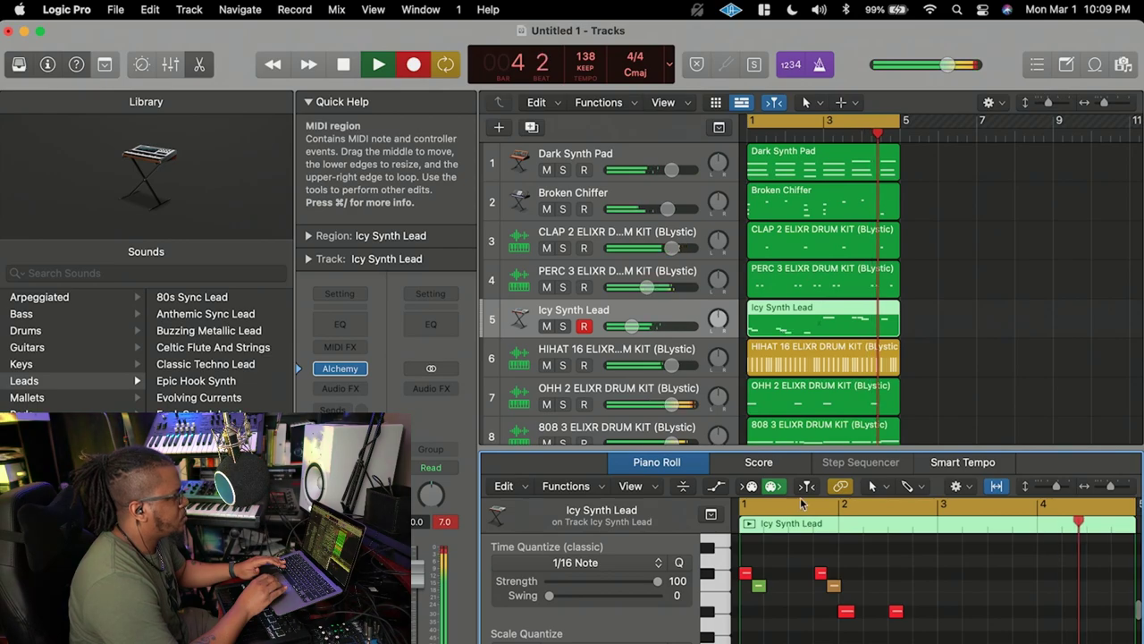
{"action": "right_click", "coordinate": [800, 572]}
{"action": "left_click", "coordinate": [820, 566]}
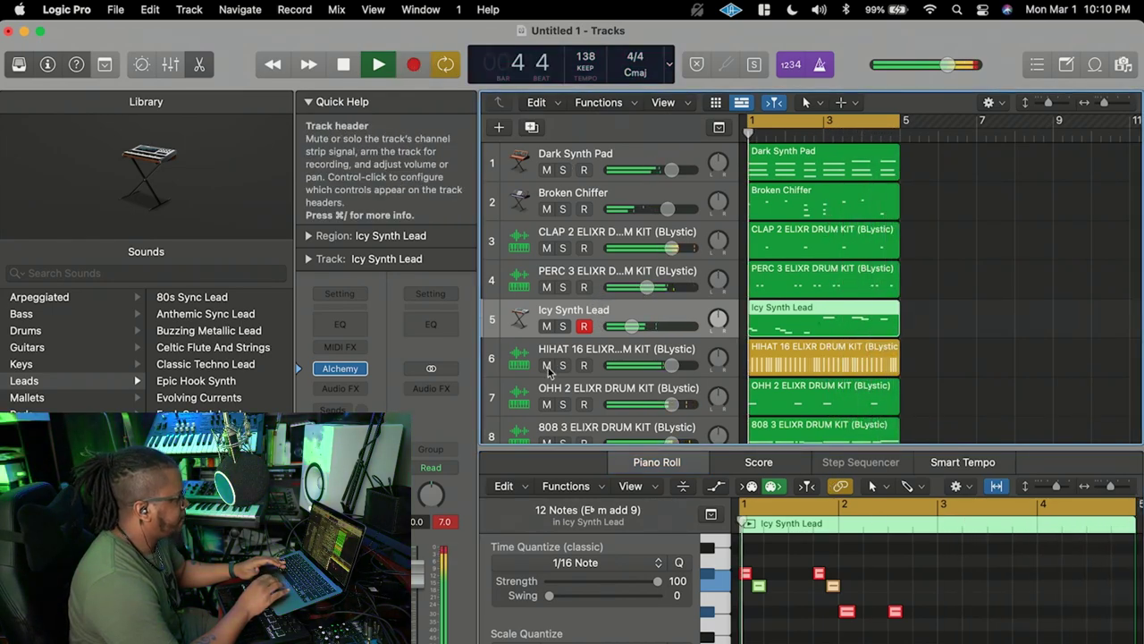
Insert a stereo Space Designer on the Icy Synth Lead track, shortening its volume envelope to 883 ms decay, 0% end level, with wet at -23 dB.
{"action": "left_click", "coordinate": [339, 388]}
{"action": "mouse_move", "coordinate": [422, 591]}
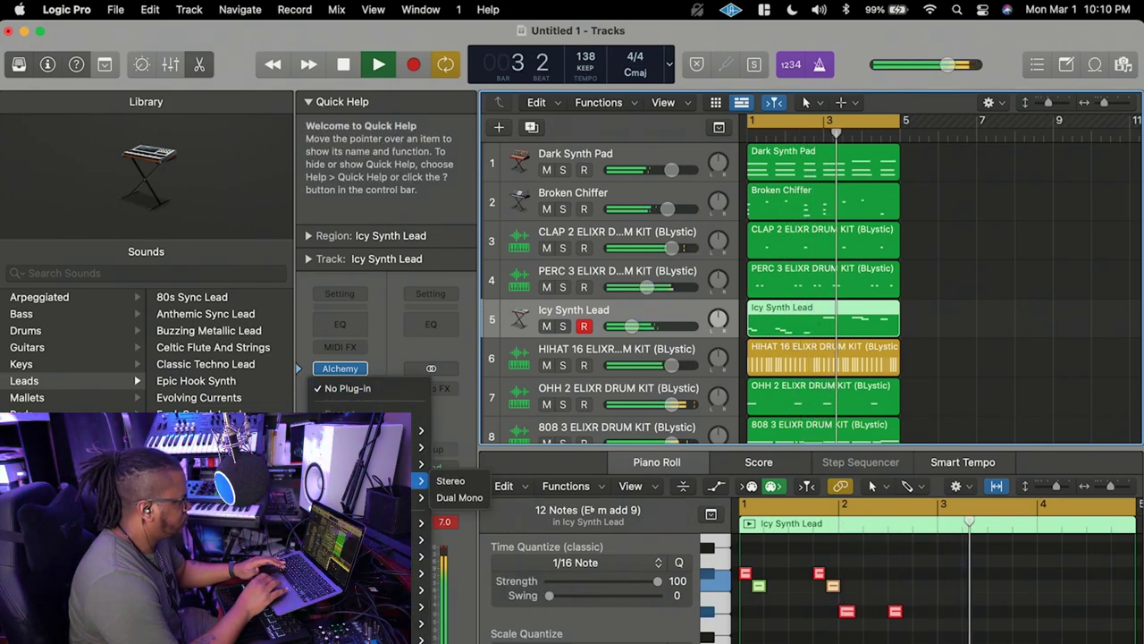
{"action": "left_click", "coordinate": [447, 482]}
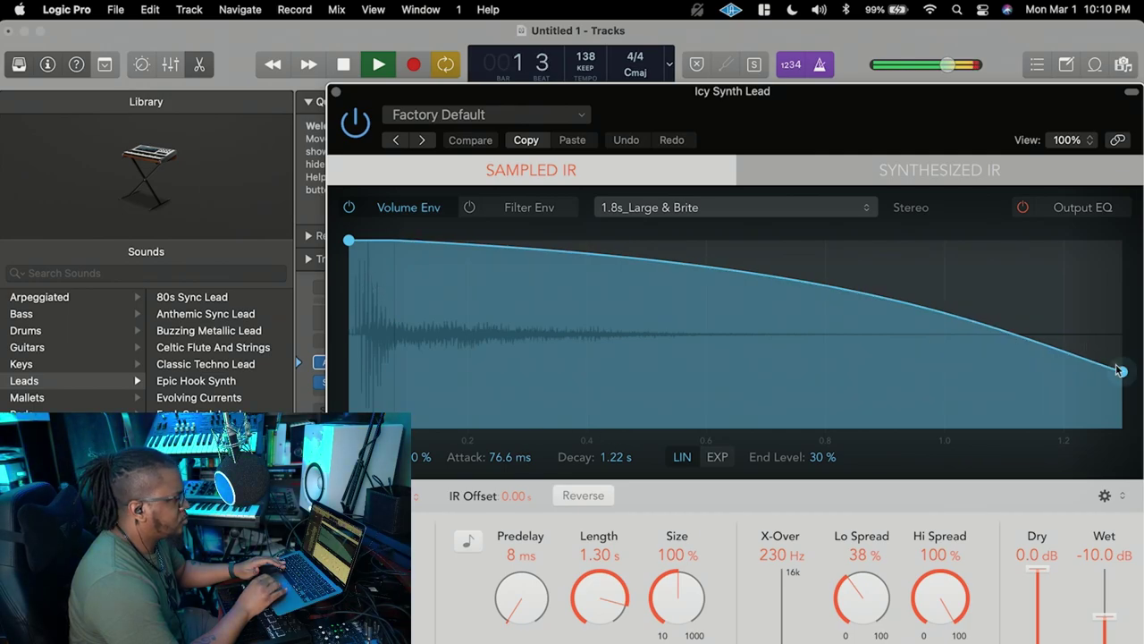
{"action": "left_click_drag", "start_coordinate": [1125, 380], "coordinate": [924, 444]}
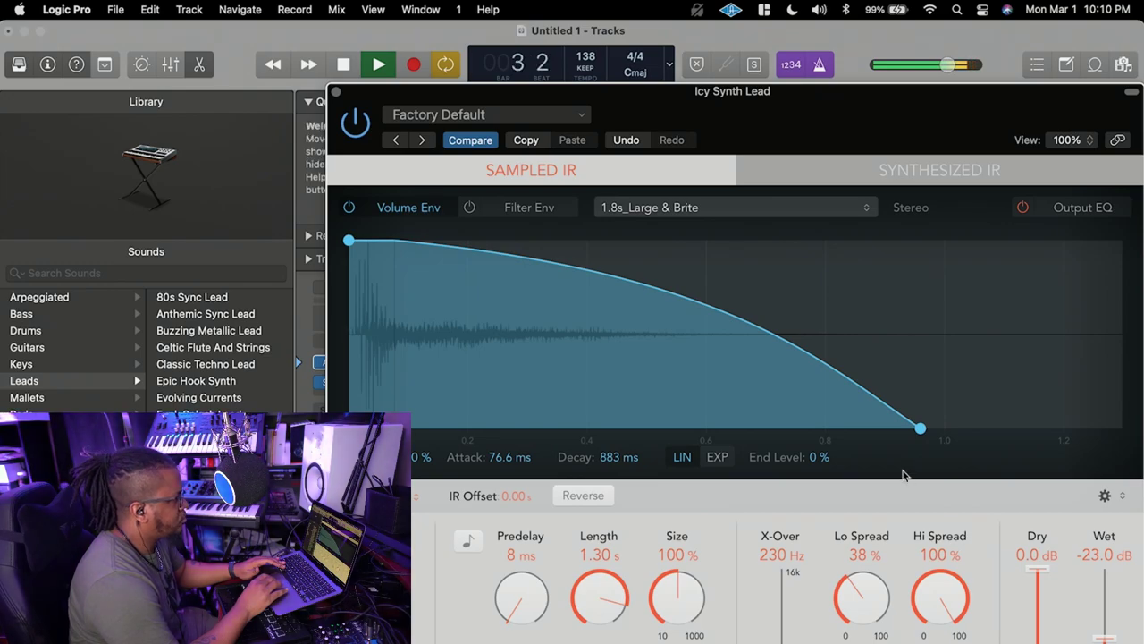
{"action": "left_click", "coordinate": [337, 93]}
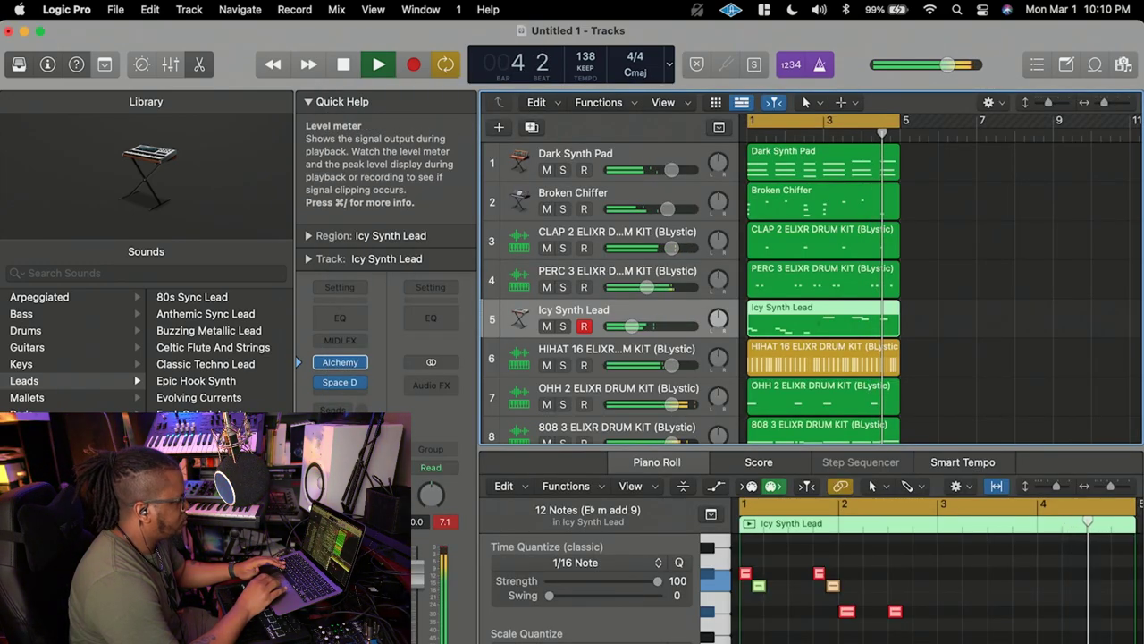
Insert a stereo Ringshifter after Space Designer on the Icy Synth Lead track.
{"action": "left_click", "coordinate": [340, 404]}
{"action": "mouse_move", "coordinate": [411, 609]}
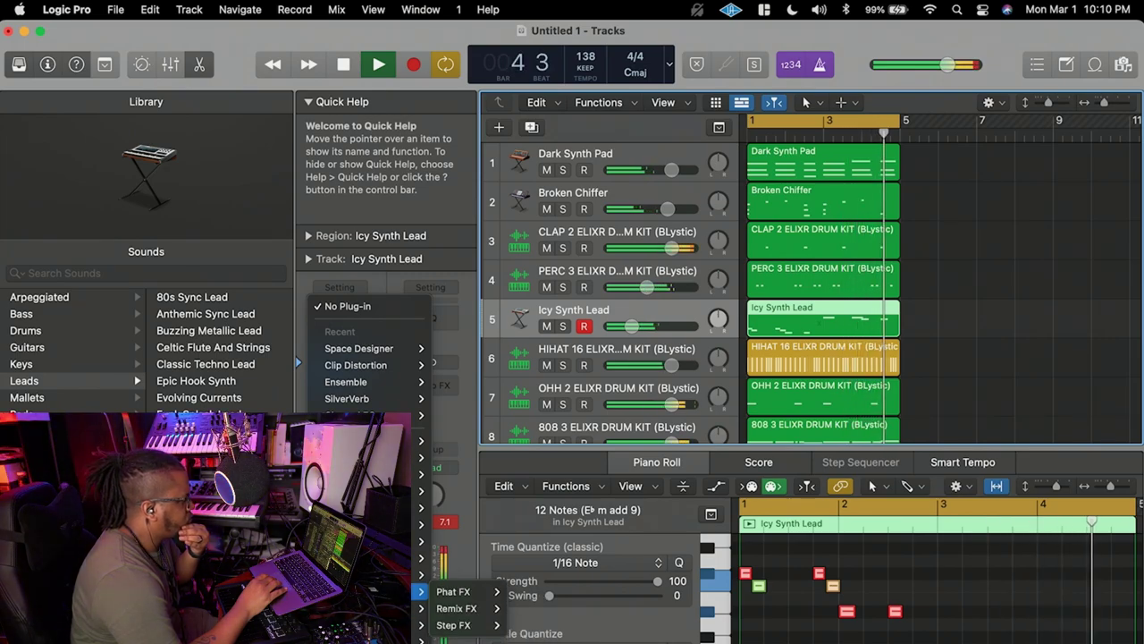
{"action": "mouse_move", "coordinate": [519, 635]}
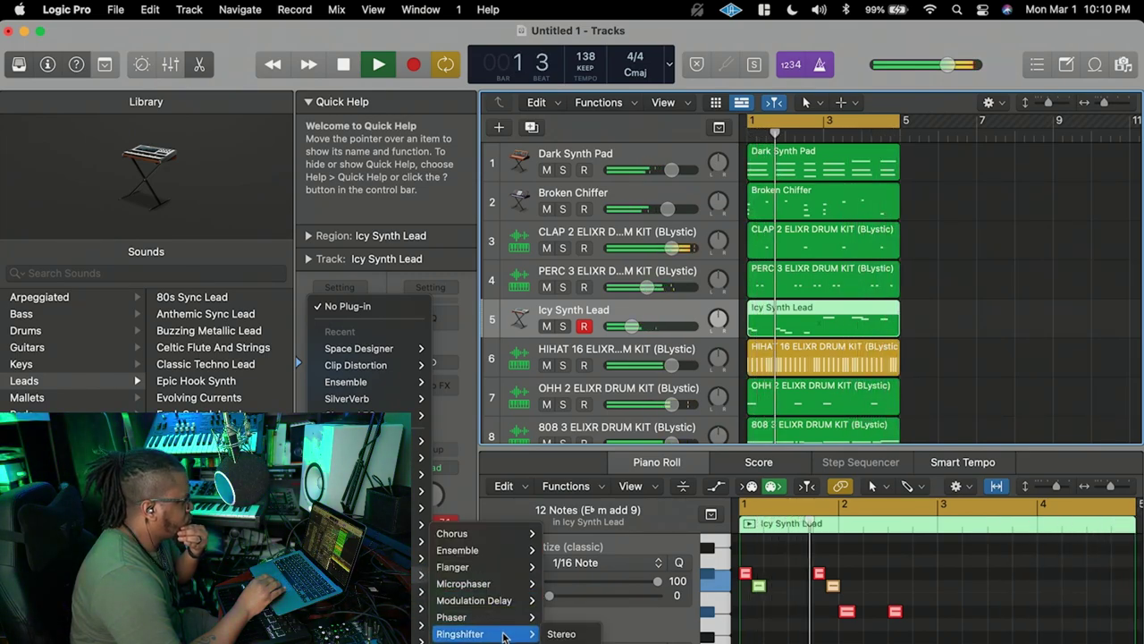
{"action": "left_click", "coordinate": [562, 634]}
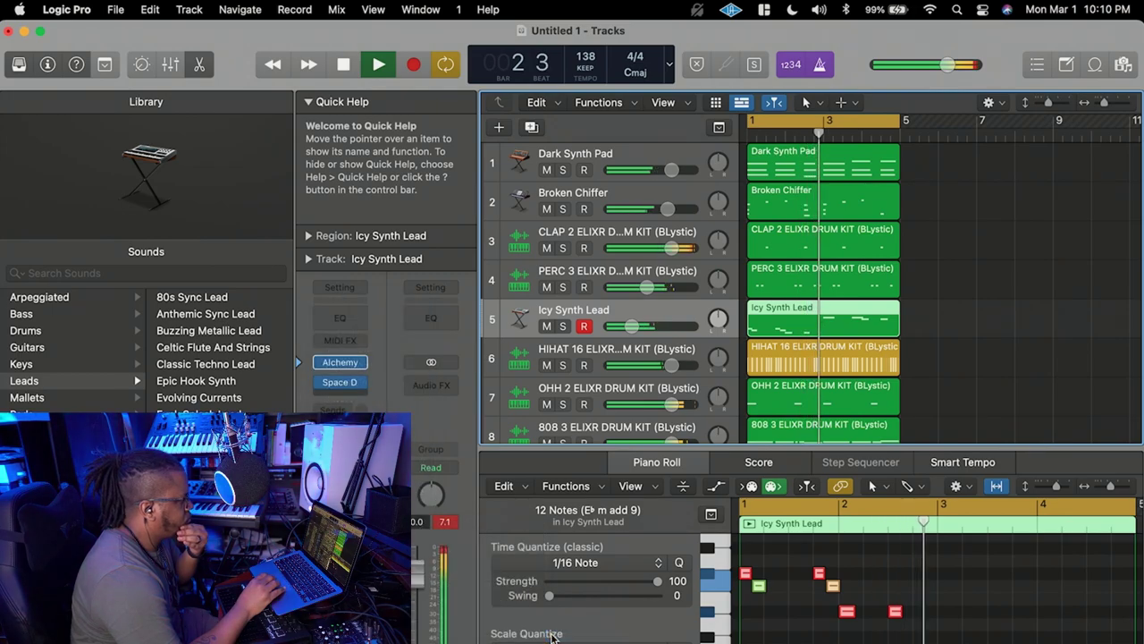
Audition the Ringshifter presets from Groove Shadow 01 up to Side Chain Env Mix 01 and close the plug-in window.
{"action": "left_click", "coordinate": [455, 273]}
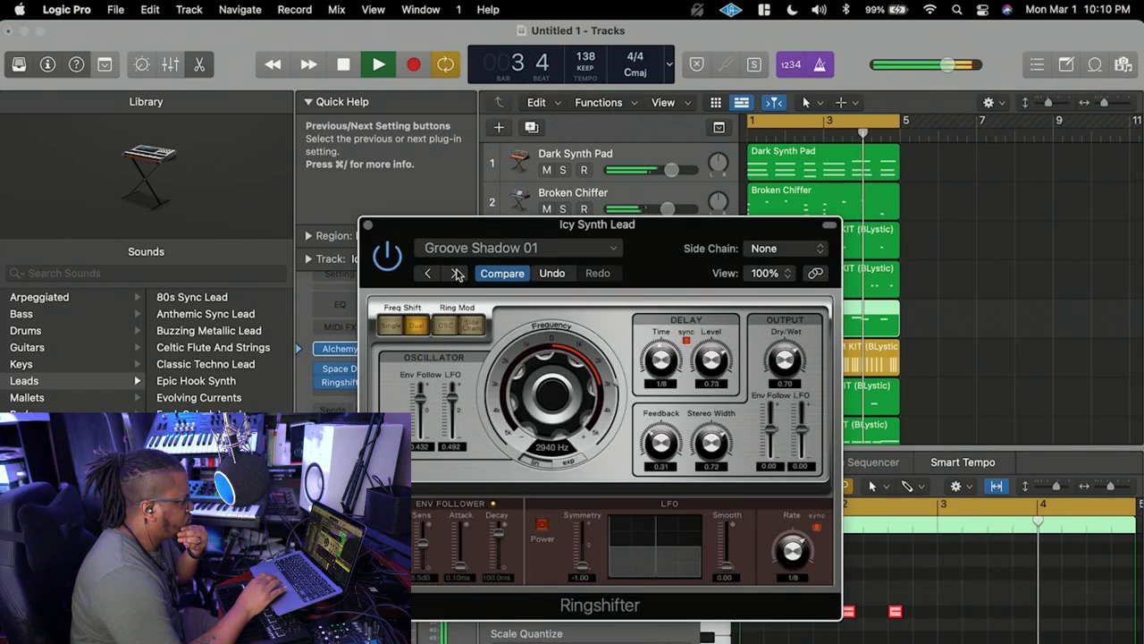
{"action": "left_click", "coordinate": [456, 274]}
{"action": "left_click", "coordinate": [456, 273]}
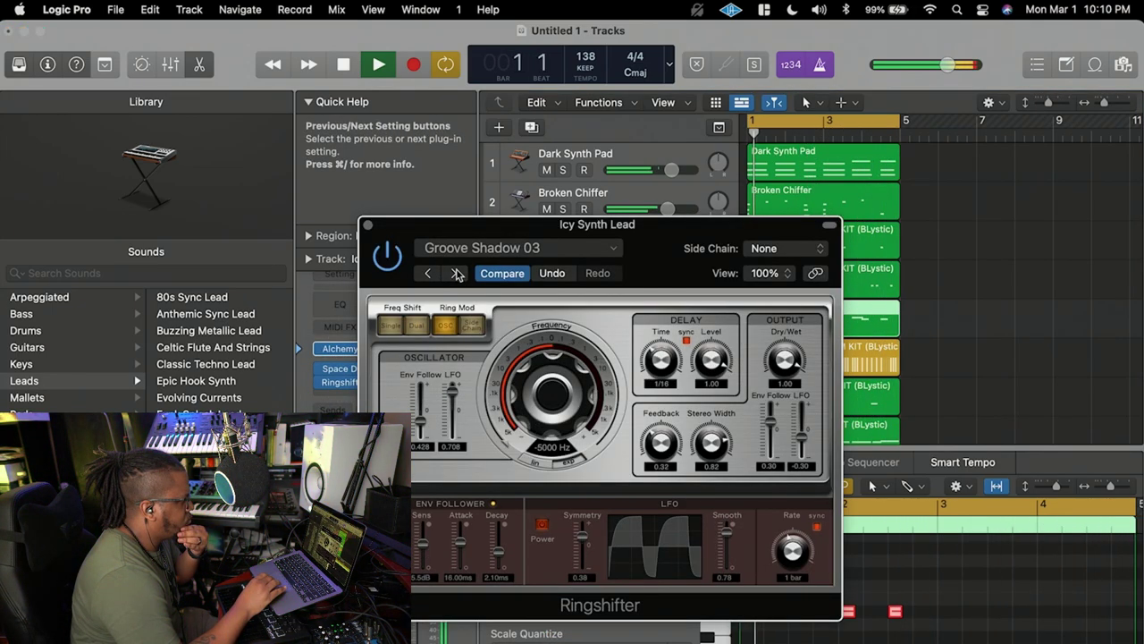
{"action": "left_click", "coordinate": [456, 274]}
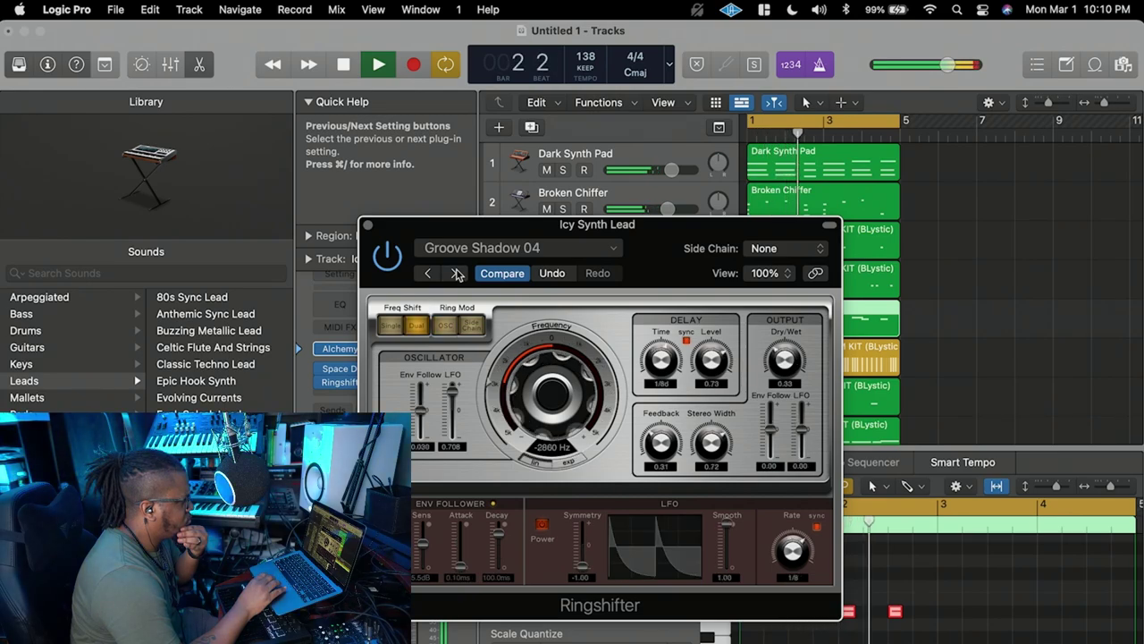
{"action": "left_click", "coordinate": [456, 274]}
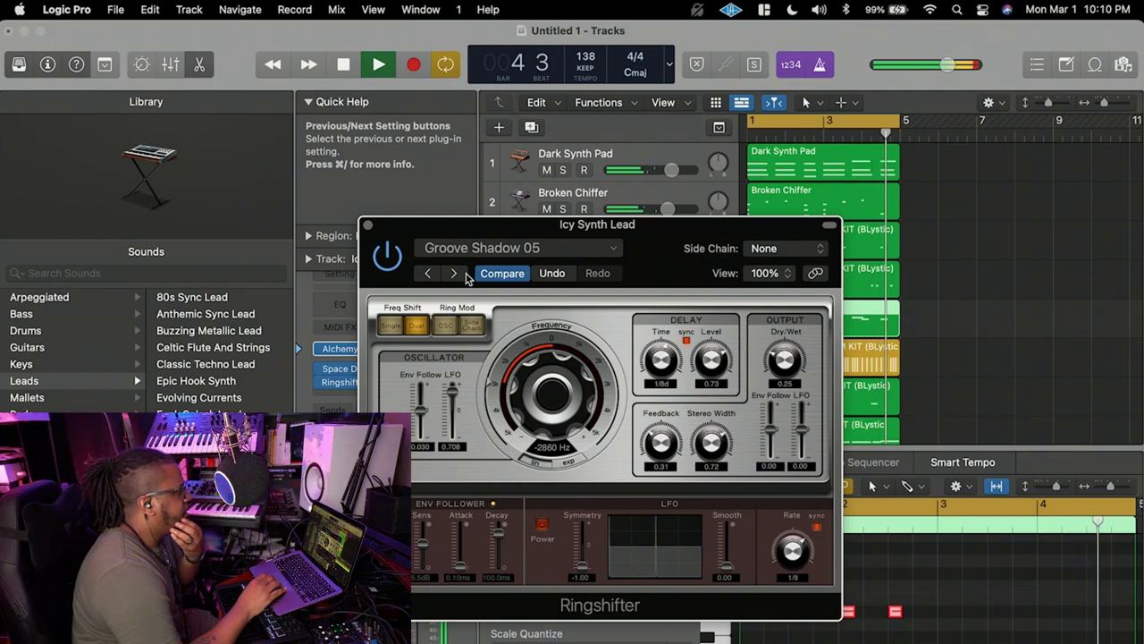
{"action": "left_click", "coordinate": [457, 274]}
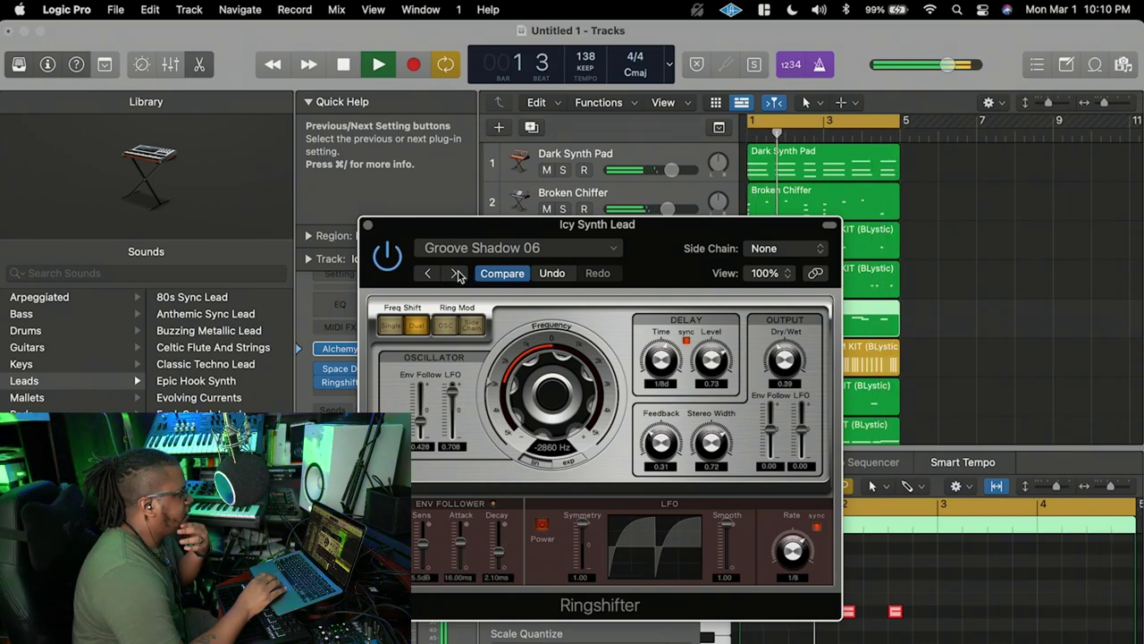
{"action": "left_click", "coordinate": [457, 274]}
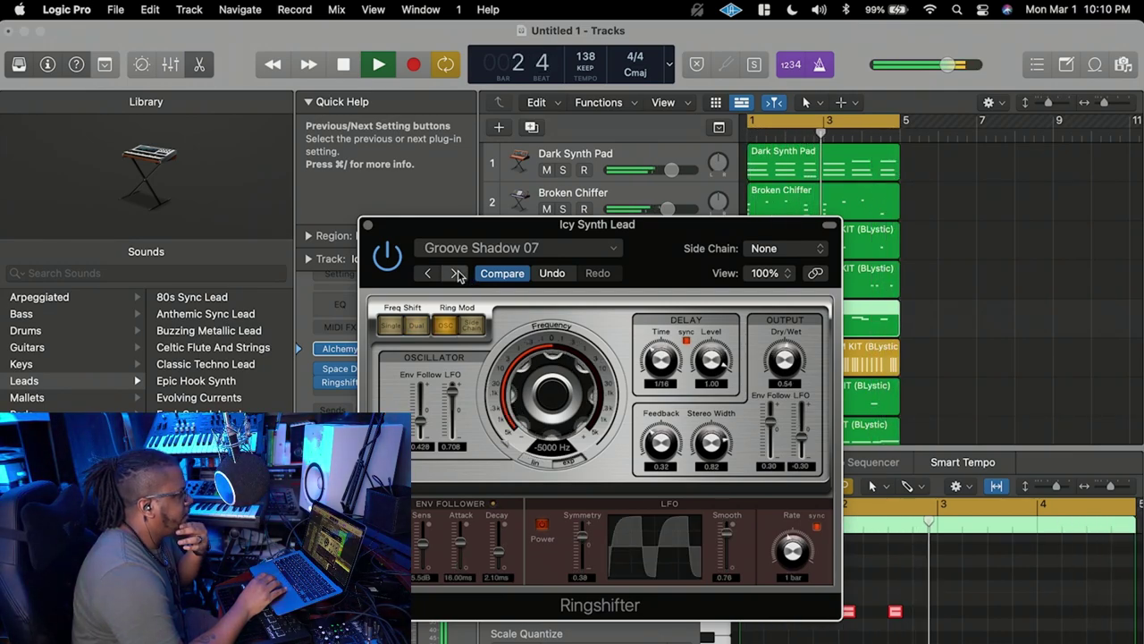
{"action": "left_click", "coordinate": [457, 273]}
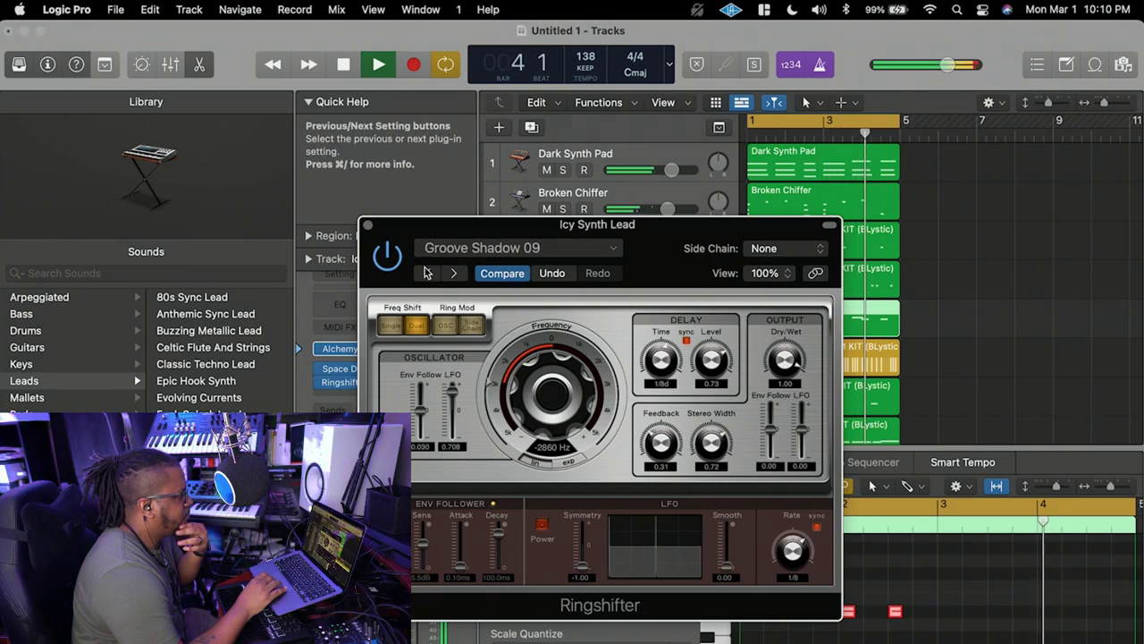
{"action": "left_click", "coordinate": [455, 274]}
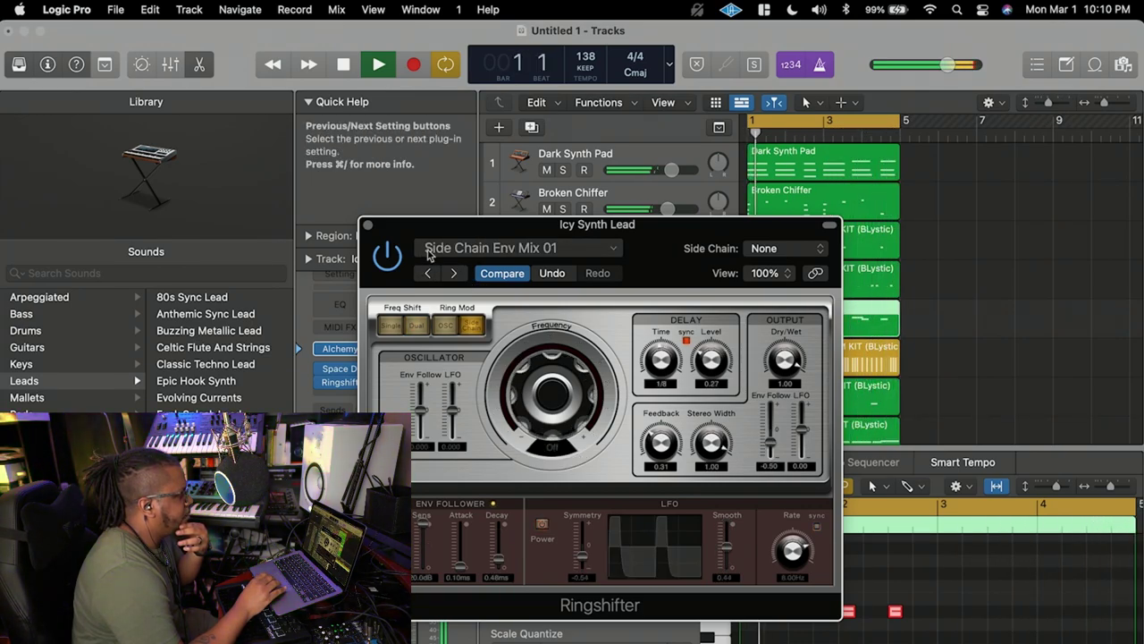
{"action": "left_click", "coordinate": [368, 225]}
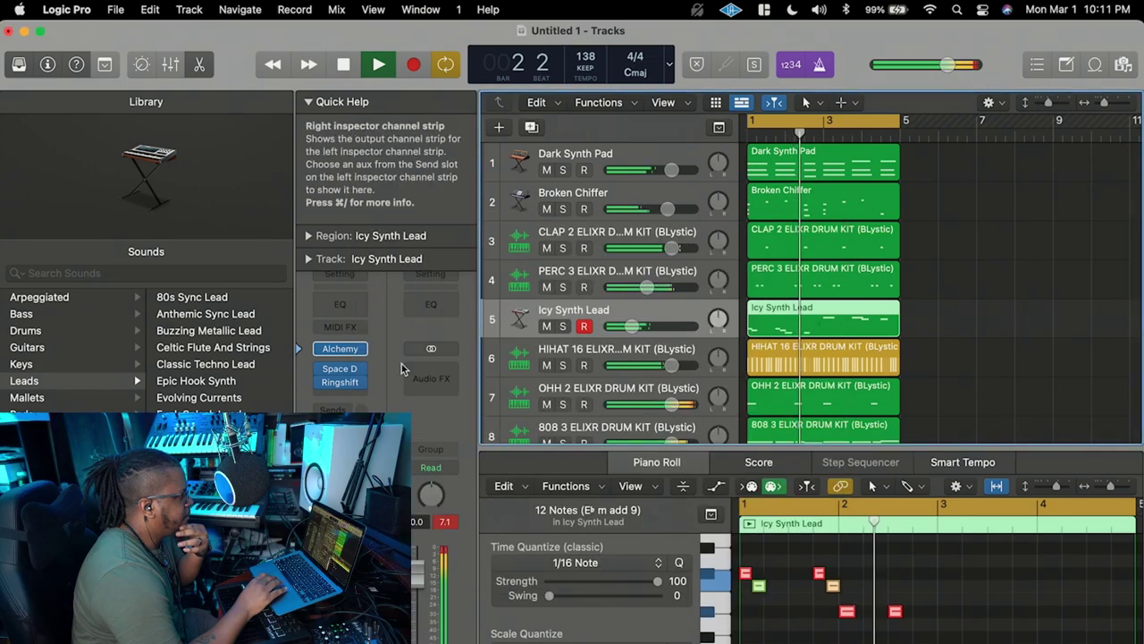
Replace the Ringshifter on the Icy Synth Lead track with a stereo Modulation Delay.
{"action": "left_click", "coordinate": [356, 385]}
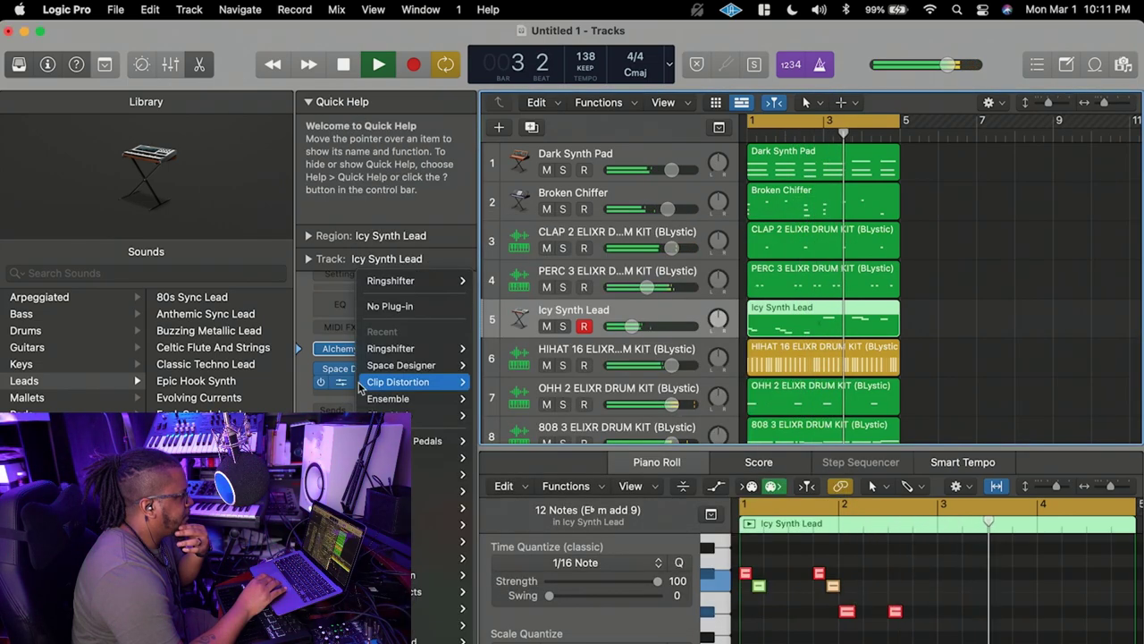
{"action": "mouse_move", "coordinate": [413, 563]}
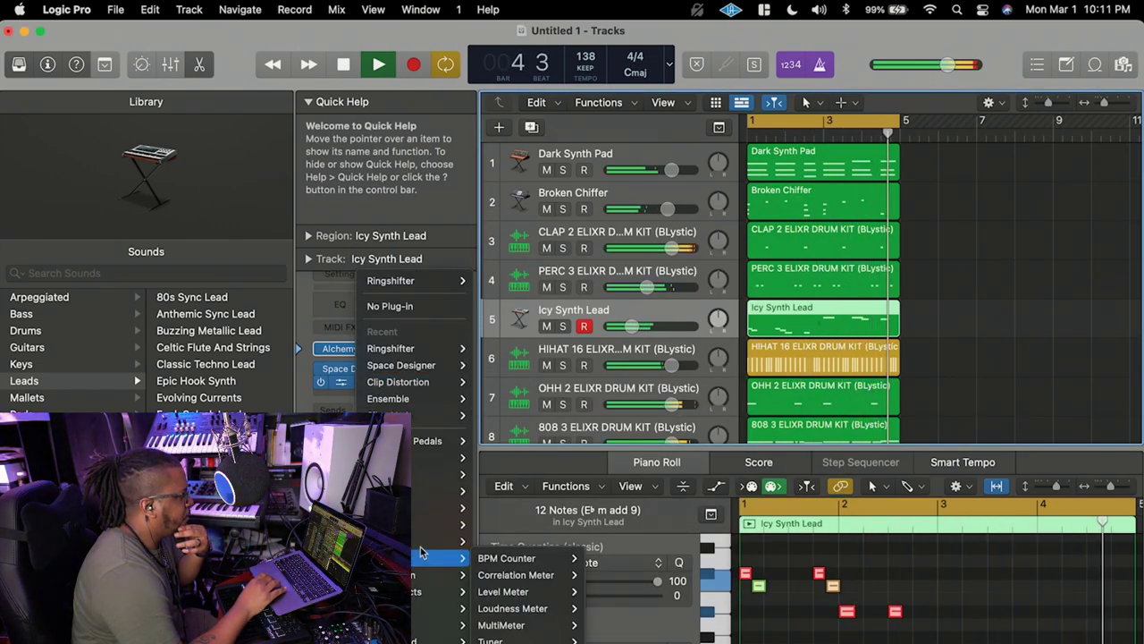
{"action": "mouse_move", "coordinate": [432, 529]}
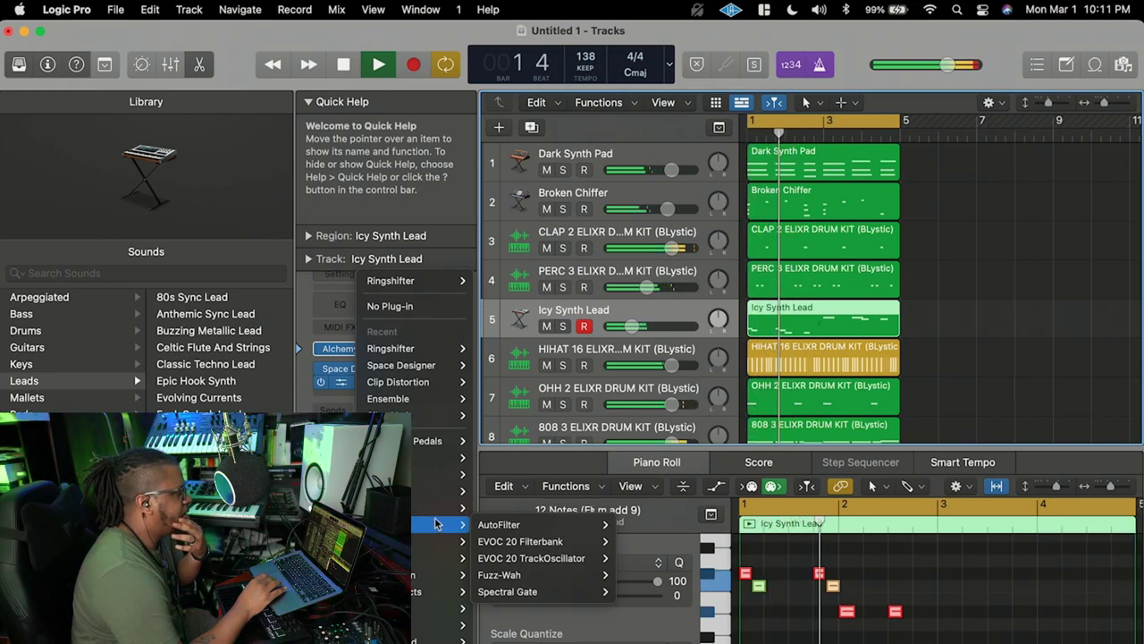
{"action": "mouse_move", "coordinate": [441, 594]}
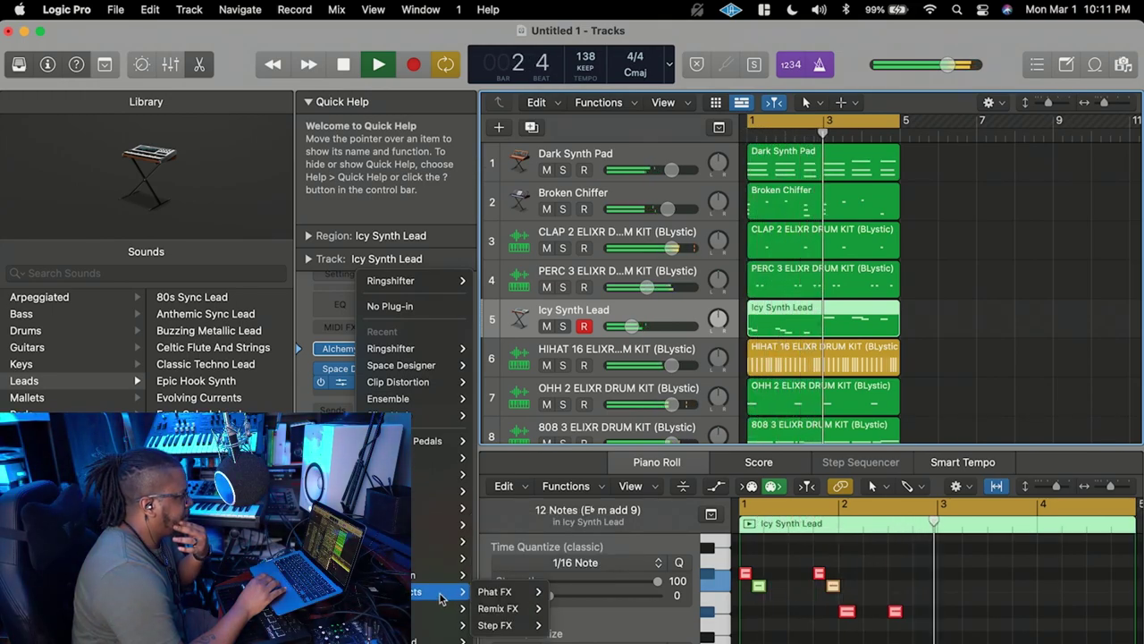
{"action": "mouse_move", "coordinate": [447, 572]}
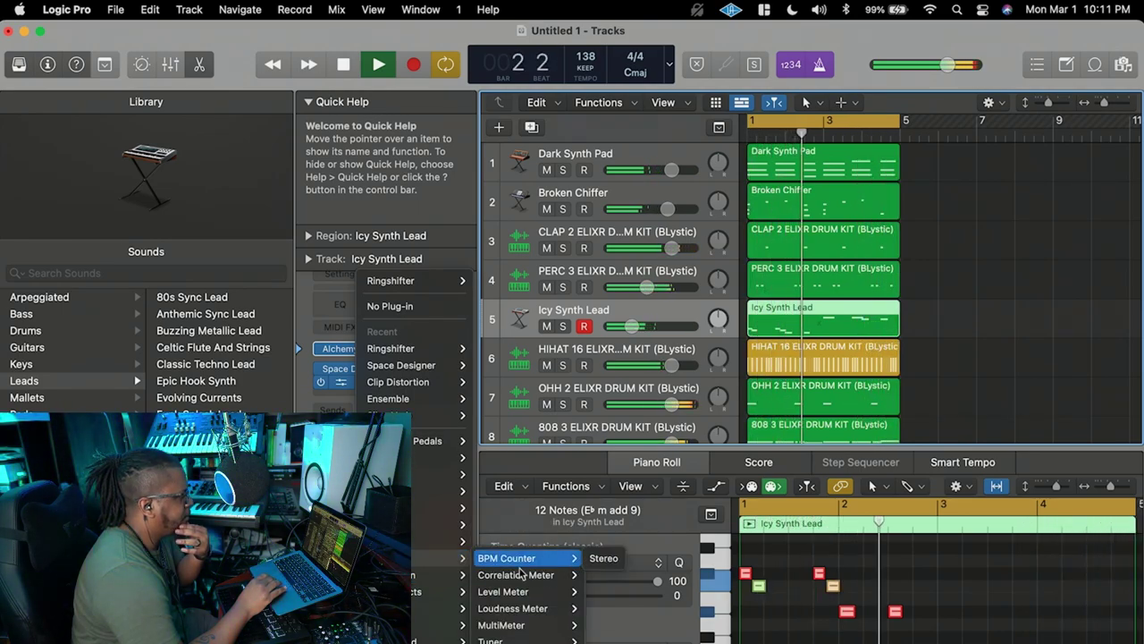
{"action": "mouse_move", "coordinate": [522, 577]}
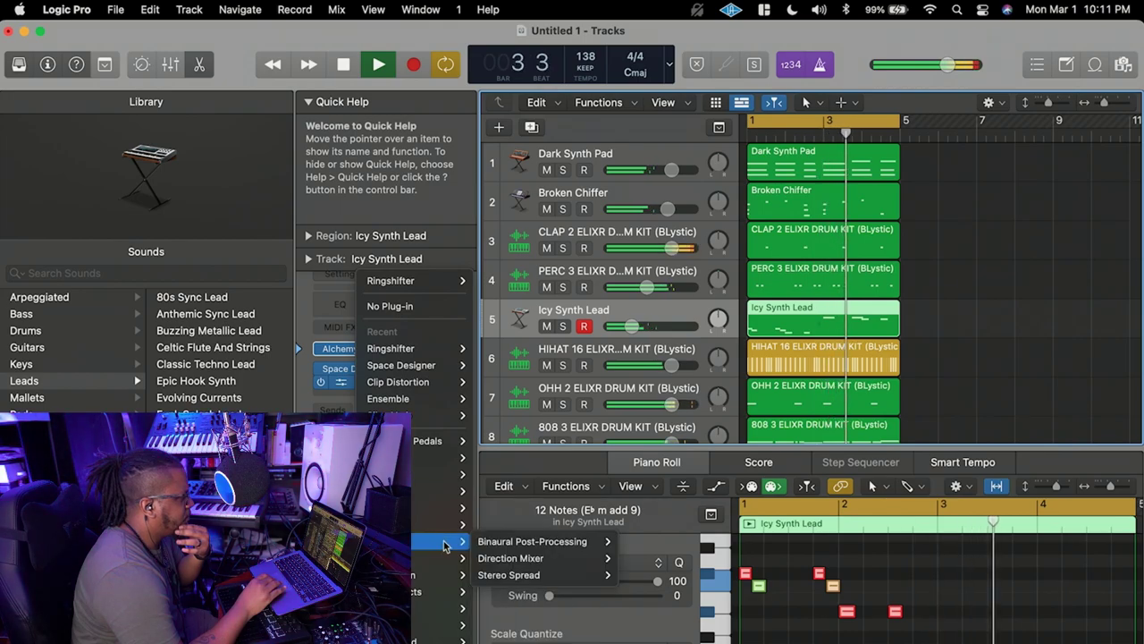
{"action": "mouse_move", "coordinate": [453, 507]}
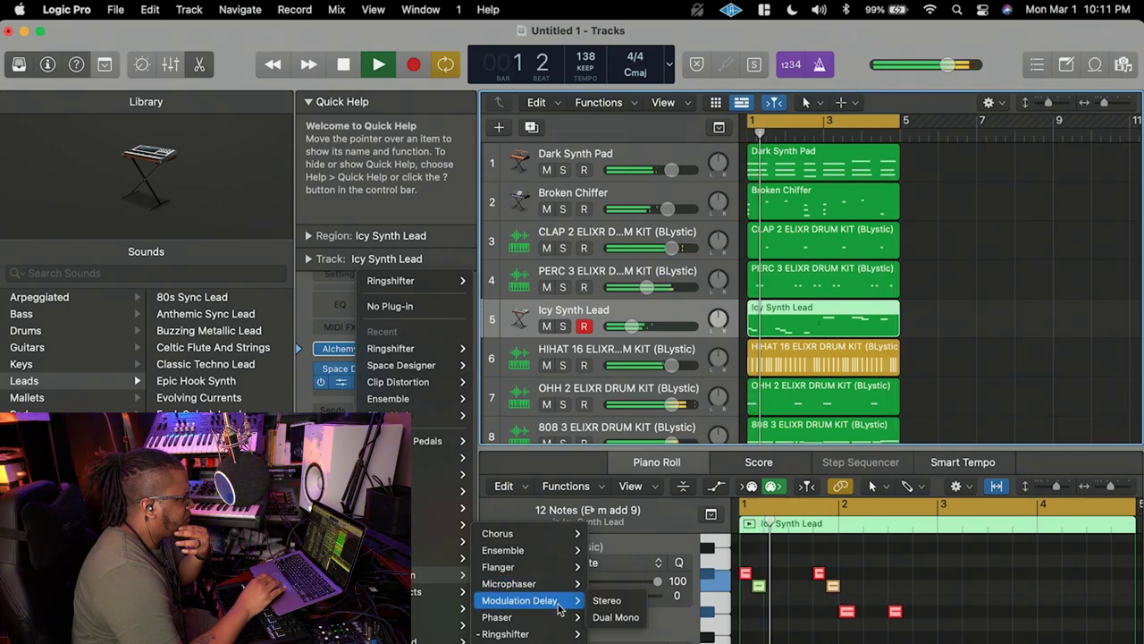
{"action": "left_click", "coordinate": [608, 600]}
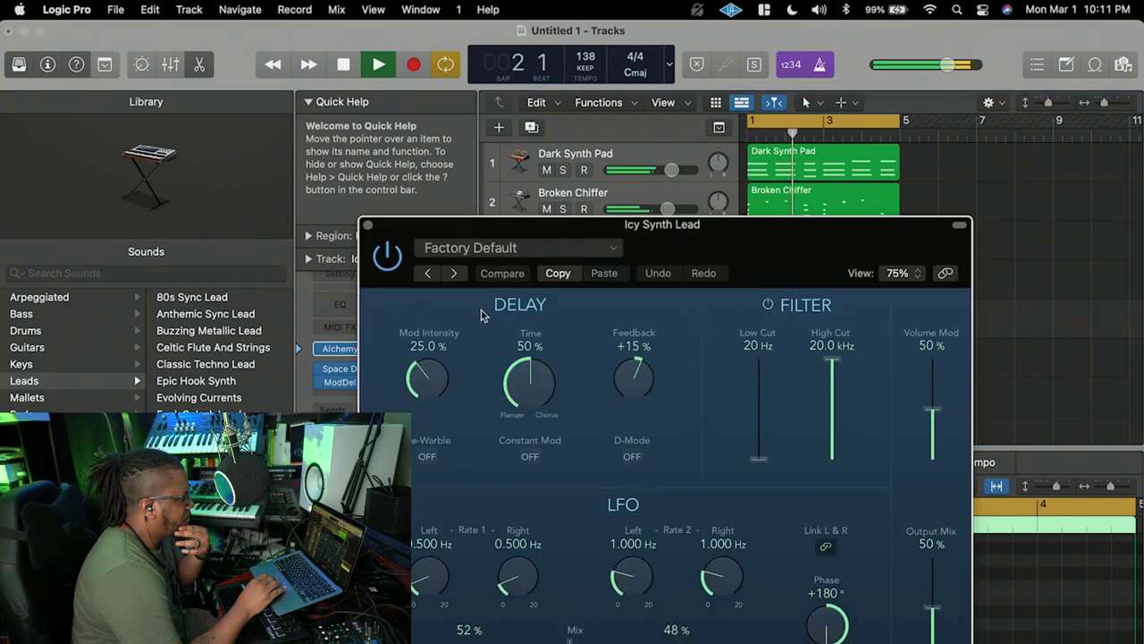
Audition the Modulation Delay presets from Big Chorus onward, settle on Slow Flanger and close the plug-in window.
{"action": "left_click", "coordinate": [454, 272]}
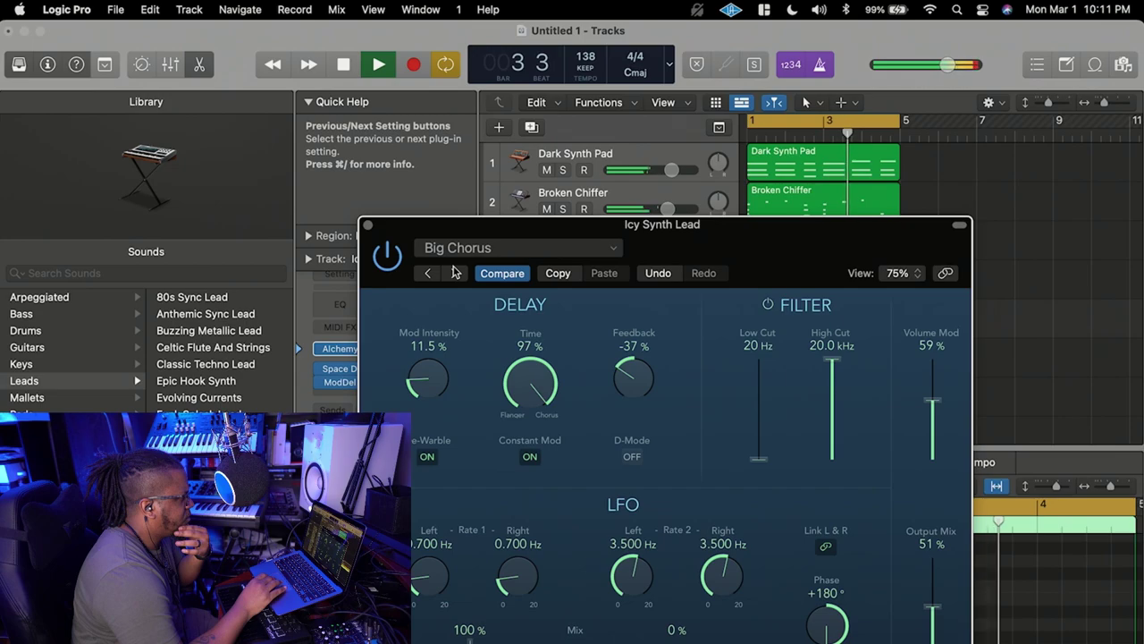
{"action": "left_click", "coordinate": [454, 272]}
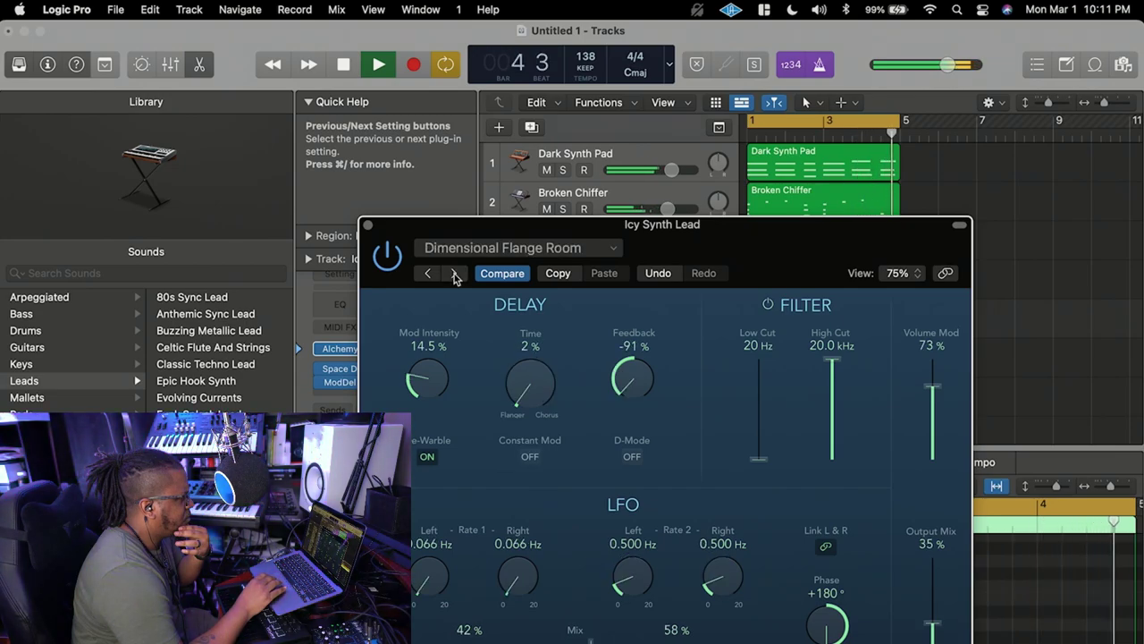
{"action": "left_click", "coordinate": [454, 273]}
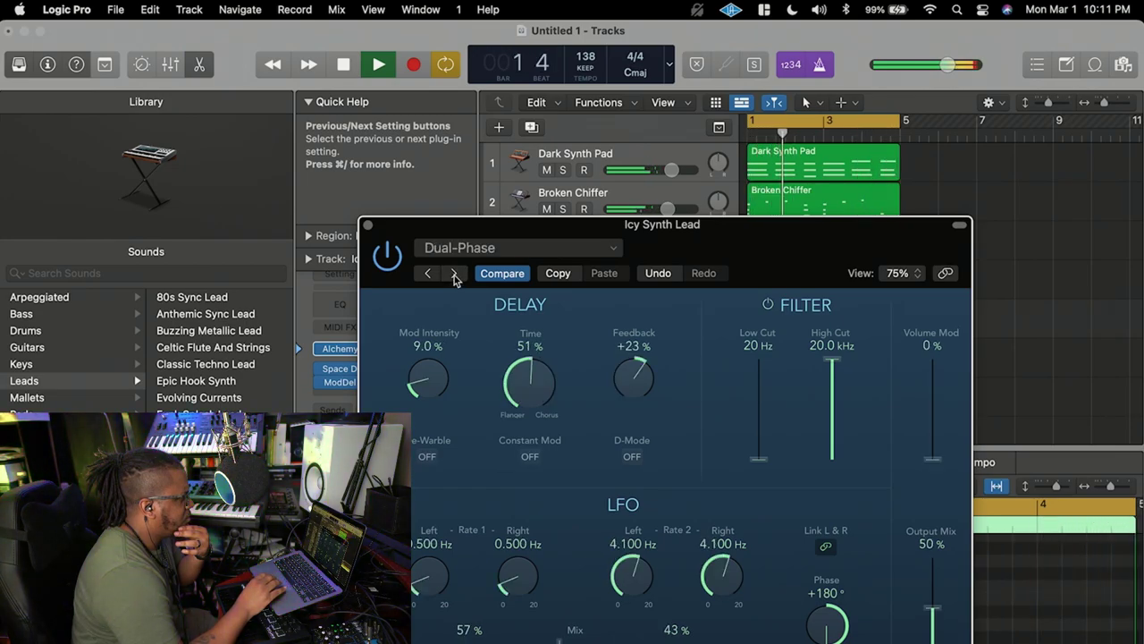
{"action": "left_click", "coordinate": [454, 272]}
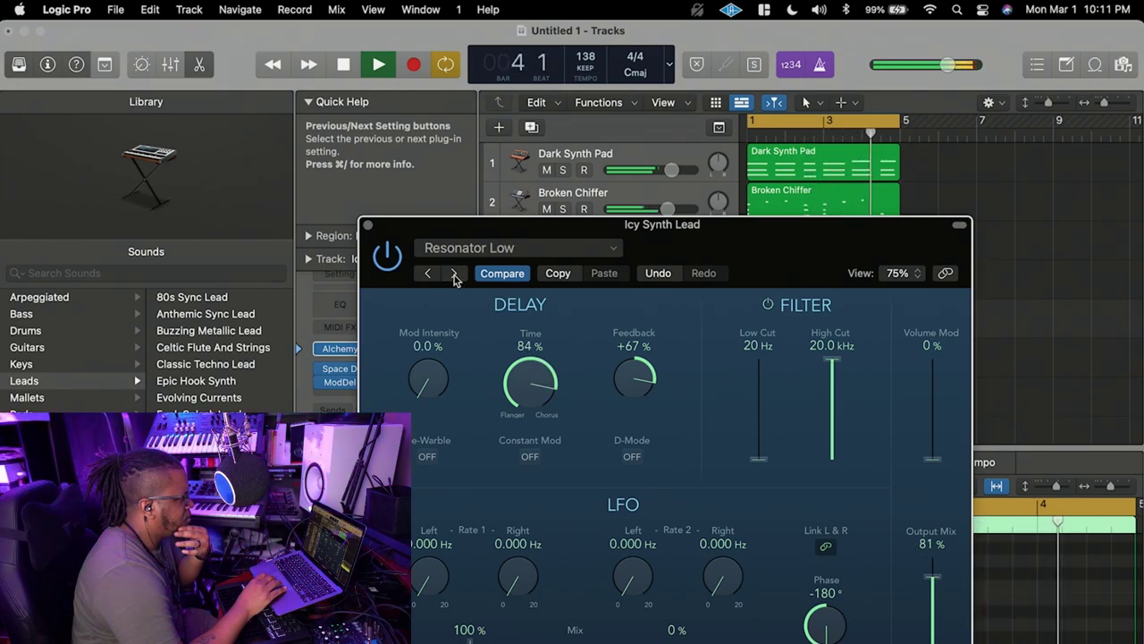
{"action": "left_click", "coordinate": [454, 273]}
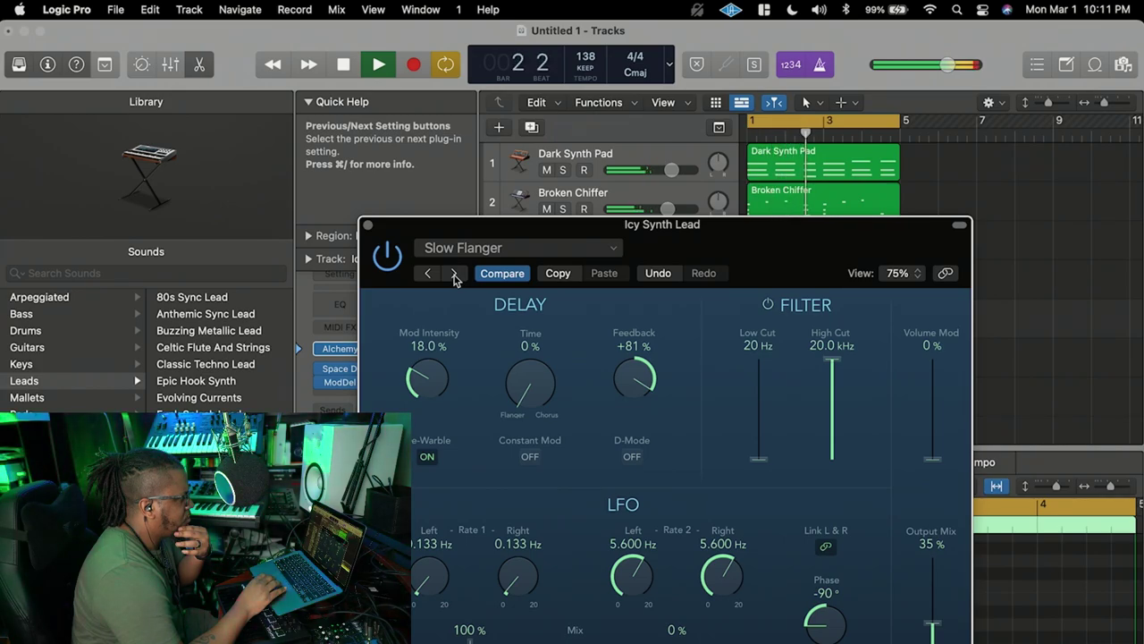
{"action": "left_click", "coordinate": [367, 224]}
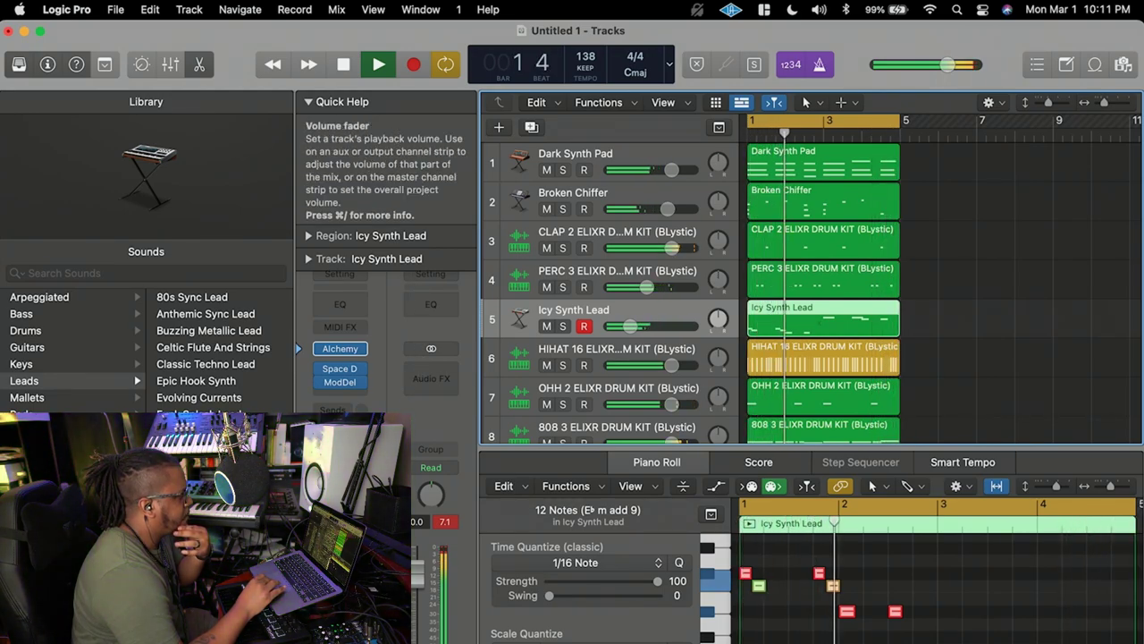
Hide the Library and shrink the Piano Roll area to give the track list full height, ending with playback stopped.
{"action": "left_click", "coordinate": [21, 67]}
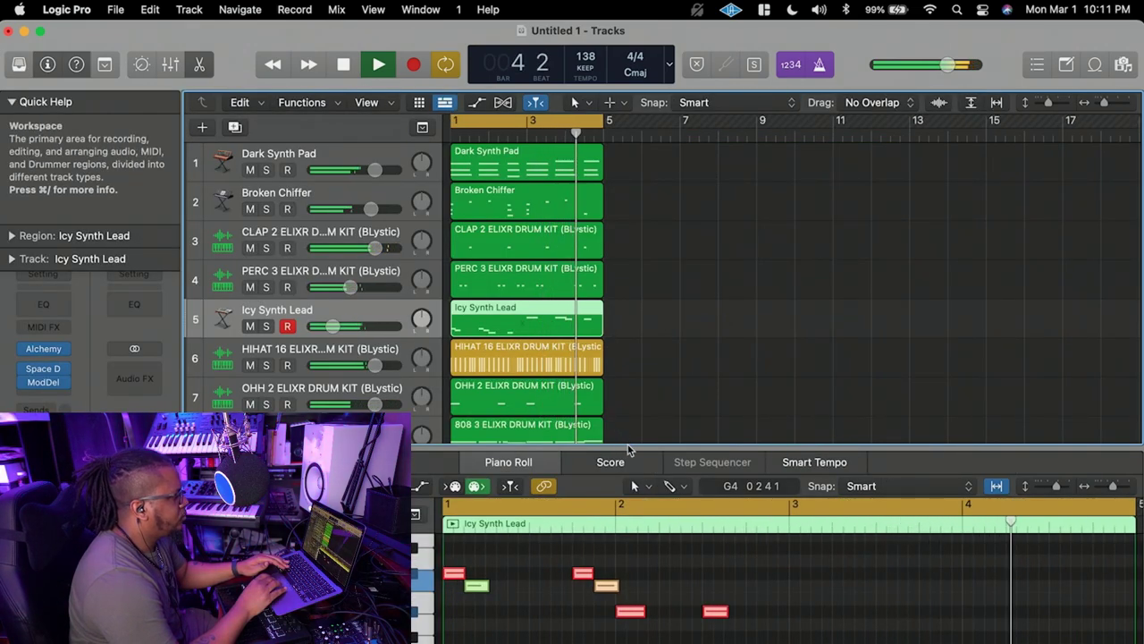
{"action": "left_click_drag", "start_coordinate": [629, 450], "coordinate": [629, 608]}
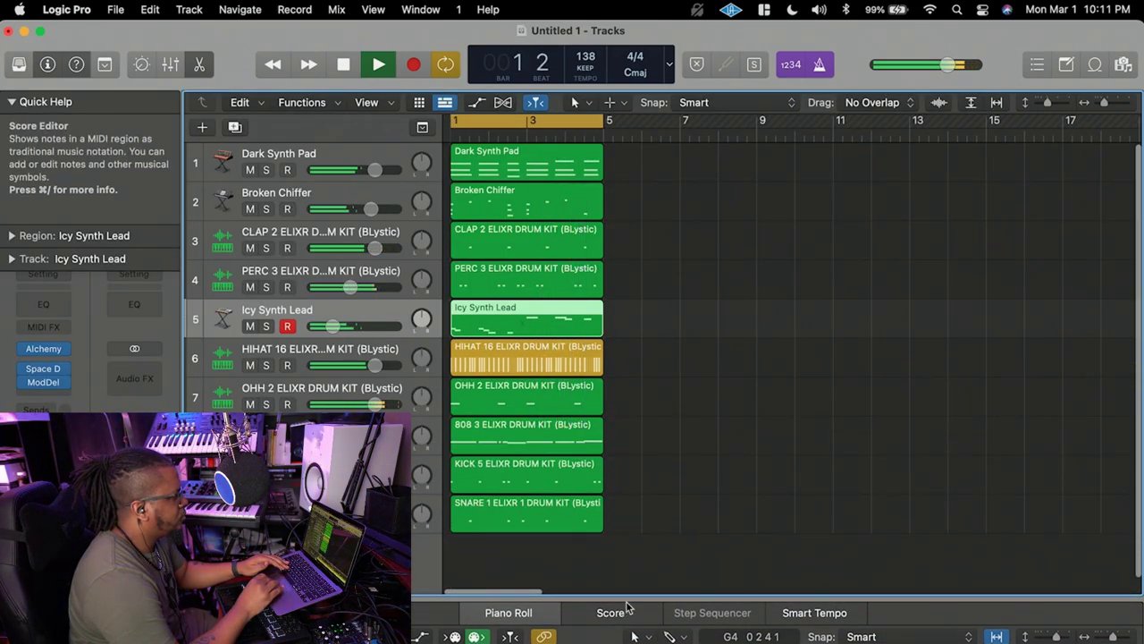
{"action": "left_click", "coordinate": [344, 65]}
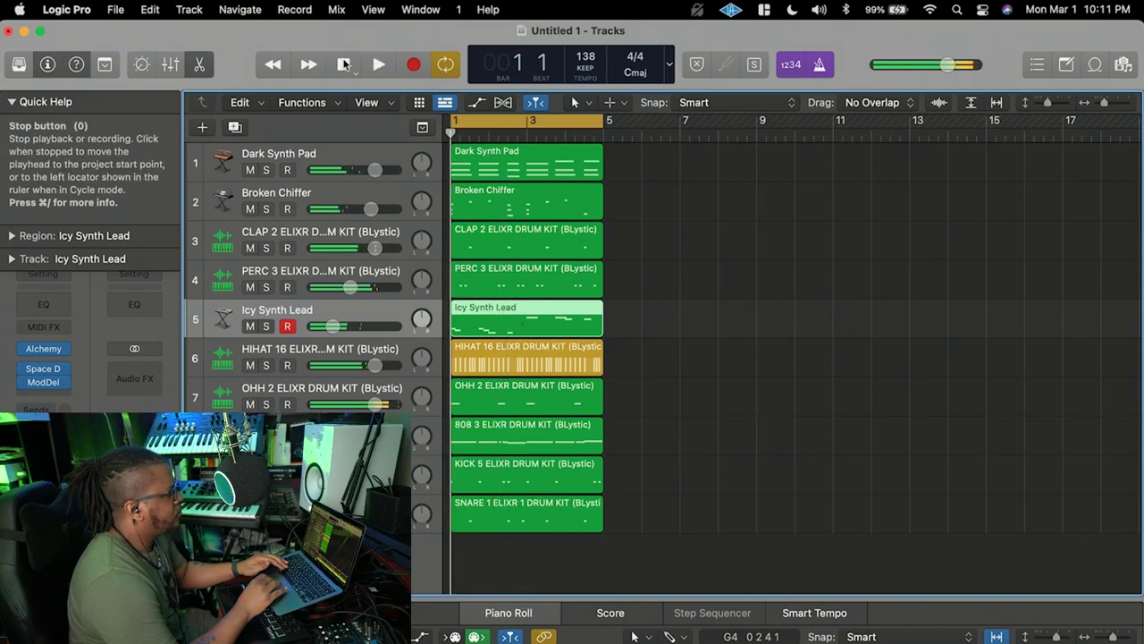